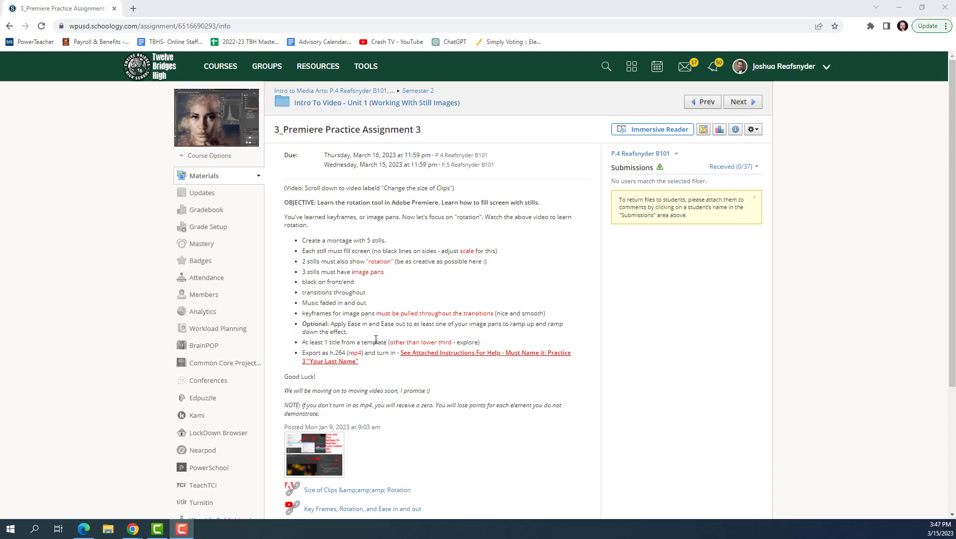
# - Launch Adobe Premiere Pro 2022 by searching 'pre' in the Start menu
pyautogui.scroll(-2, 376, 370)
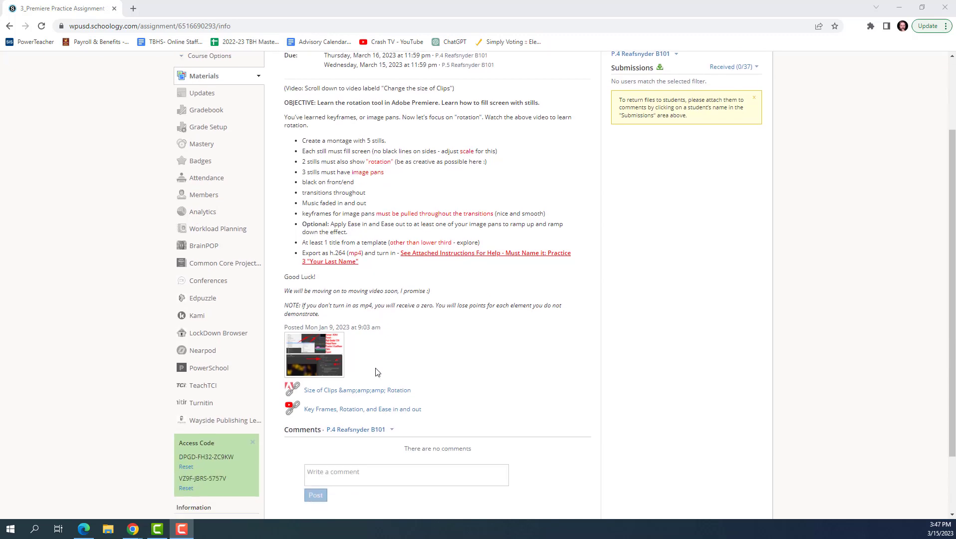
pyautogui.scroll(2, 377, 372)
pyautogui.click(11, 529)
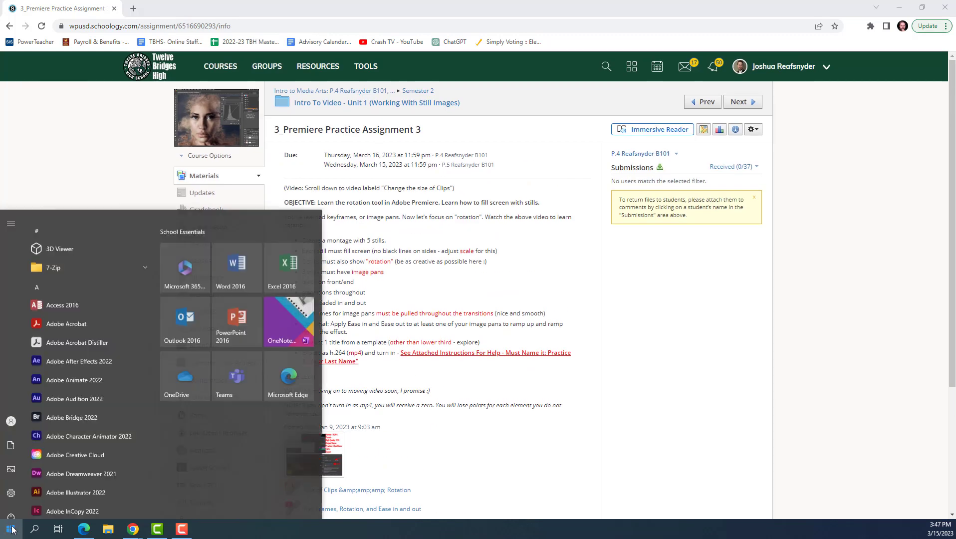
pyautogui.write('pre')
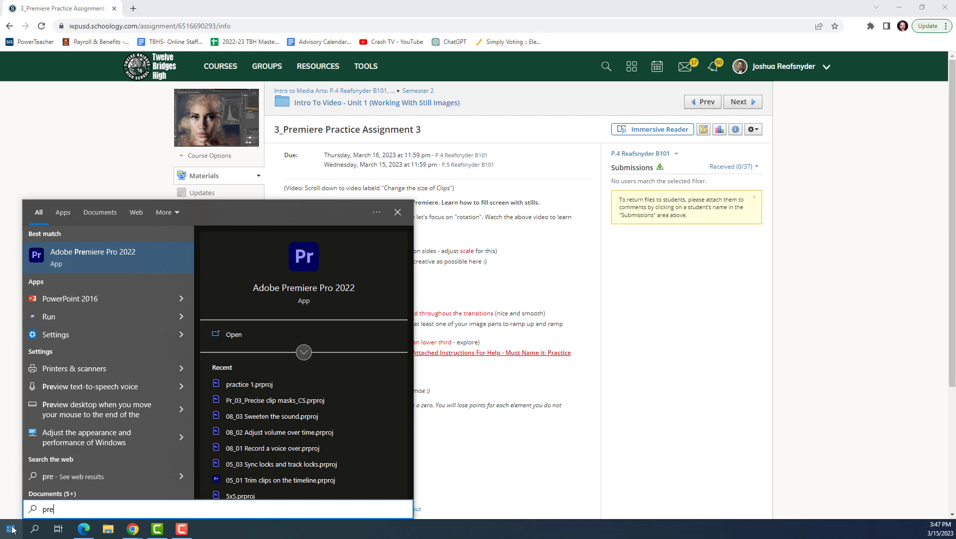
pyautogui.click(102, 247)
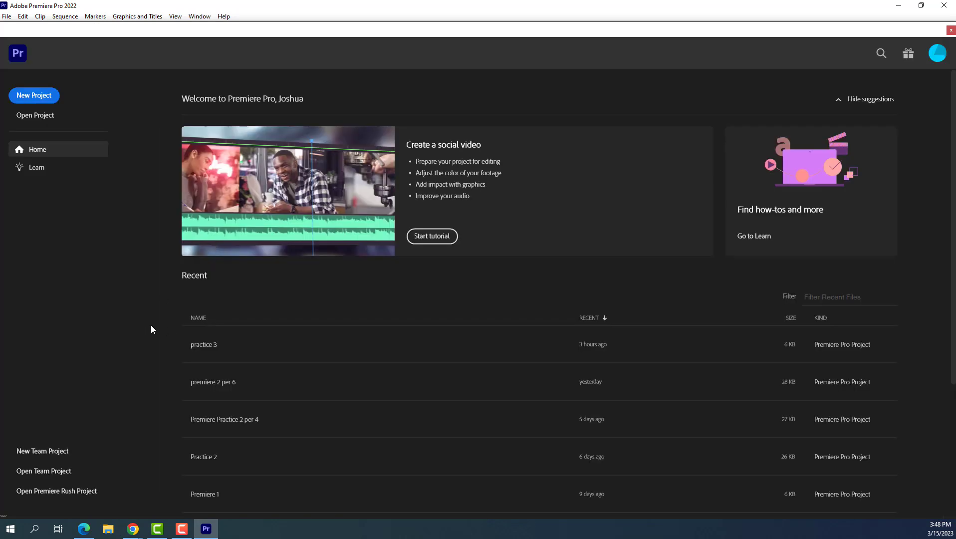
# - Name the new project 'Practice 3' and save it in a new 'Pratice 3' folder in Classwork
pyautogui.click(28, 96)
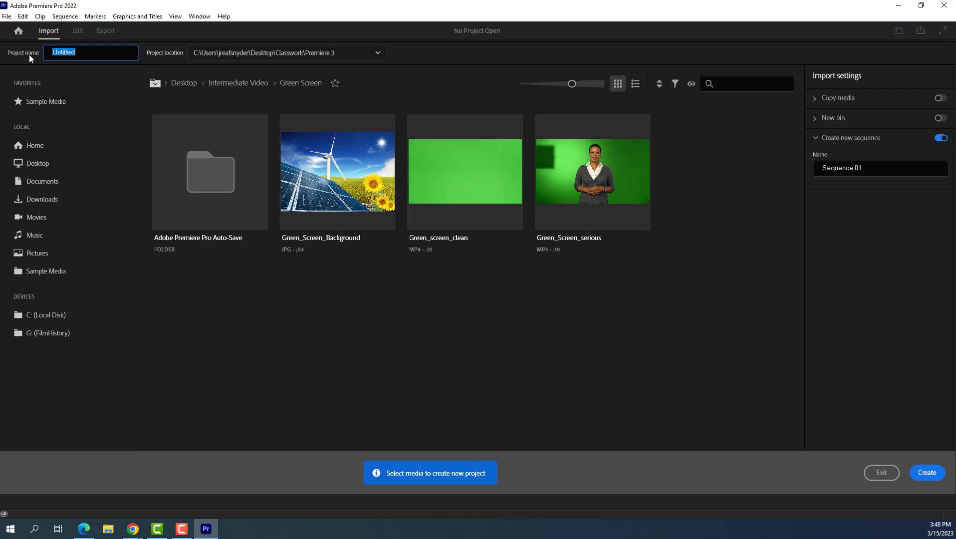
pyautogui.write('Practice 3')
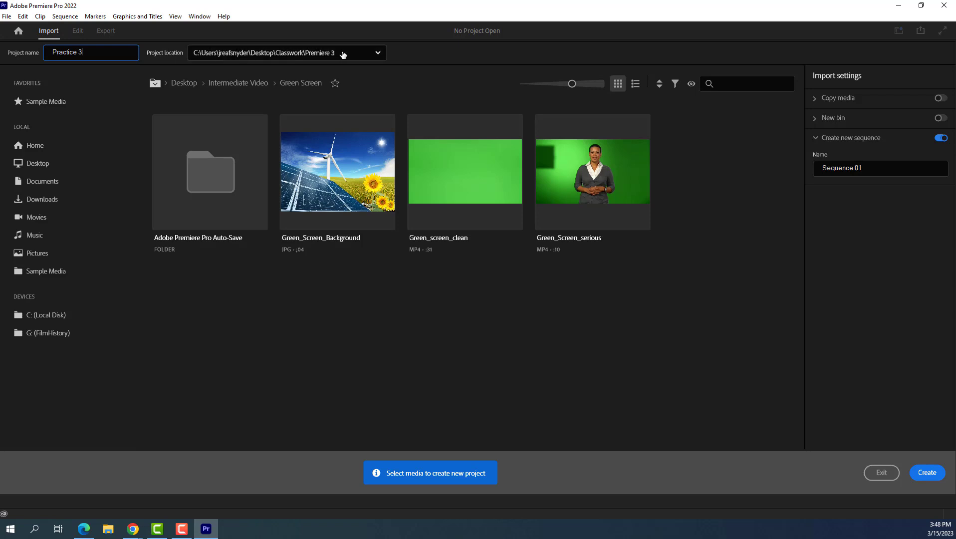
pyautogui.click(358, 55)
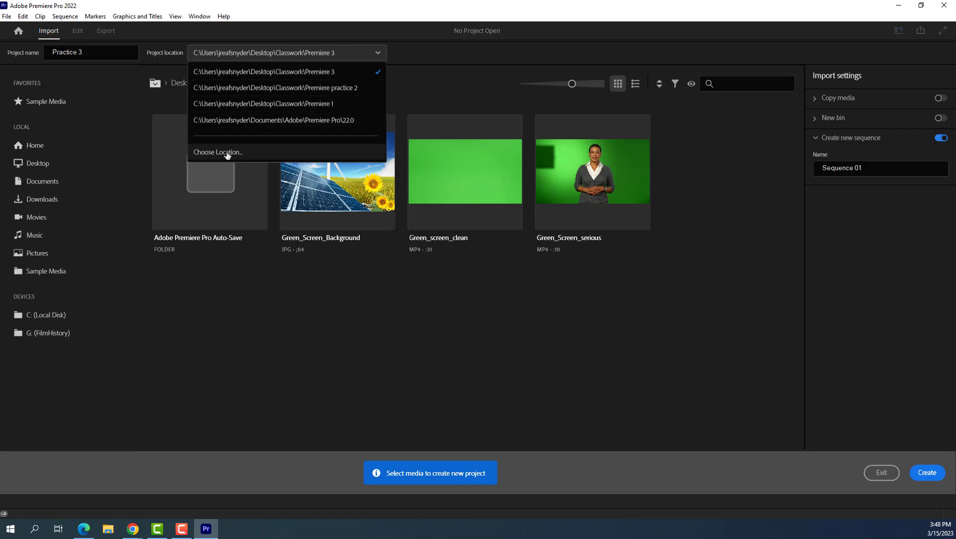
pyautogui.click(226, 151)
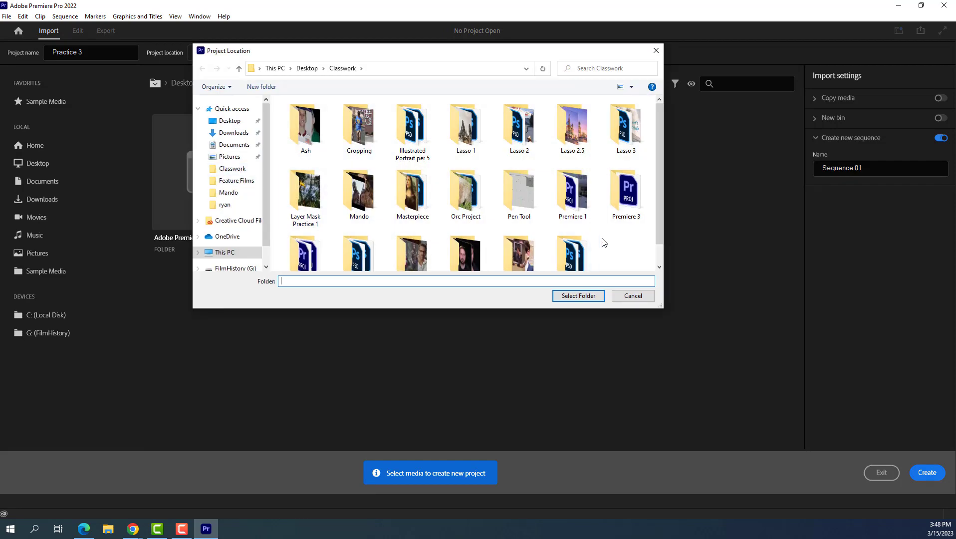
pyautogui.scroll(-1, 604, 242)
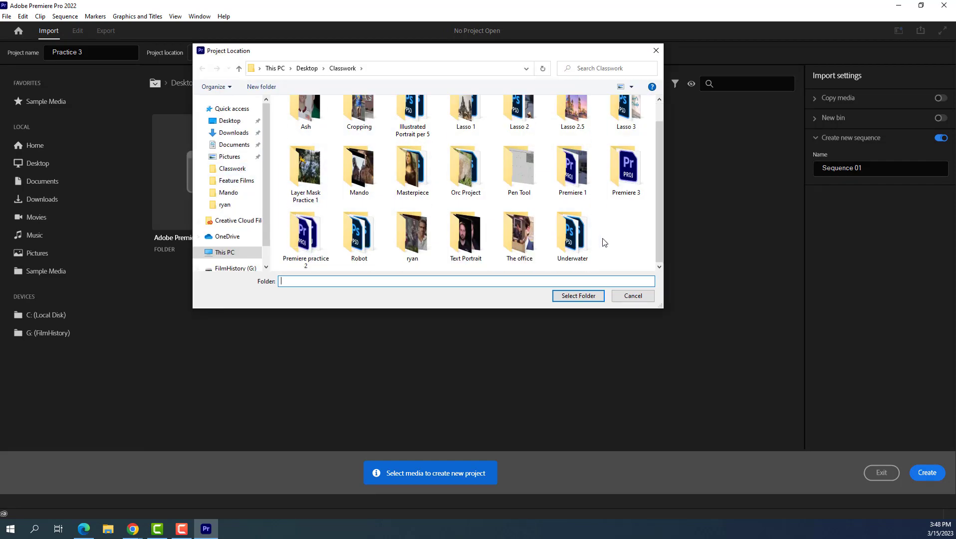
pyautogui.click(627, 174)
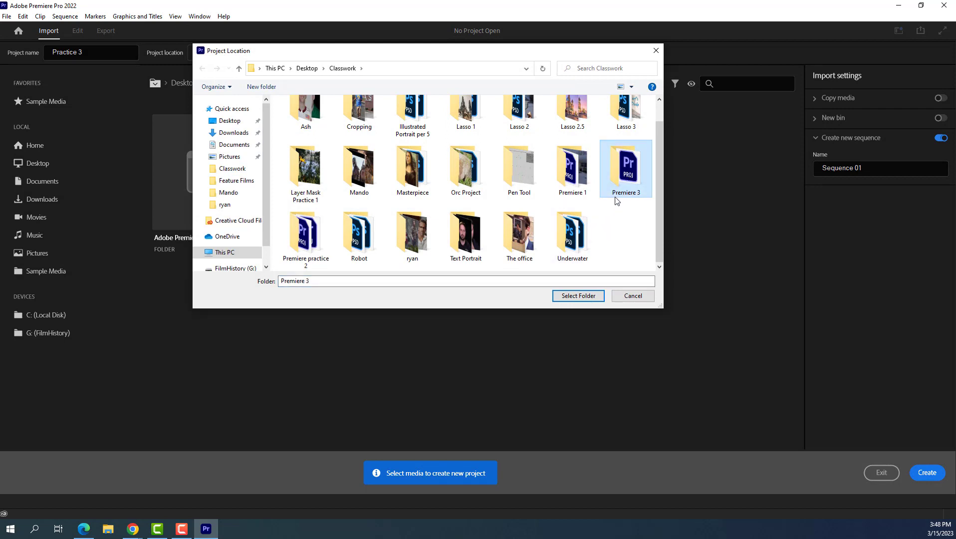
pyautogui.click(261, 87)
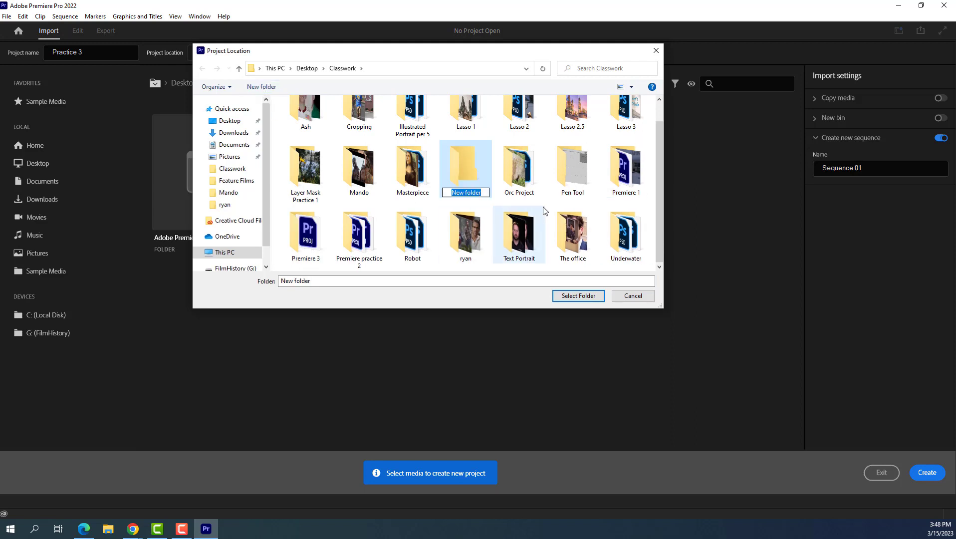
pyautogui.write('Practi')
pyautogui.press('BackSpace')
pyautogui.press('BackSpace')
pyautogui.press('BackSpace')
pyautogui.write('tice 3')
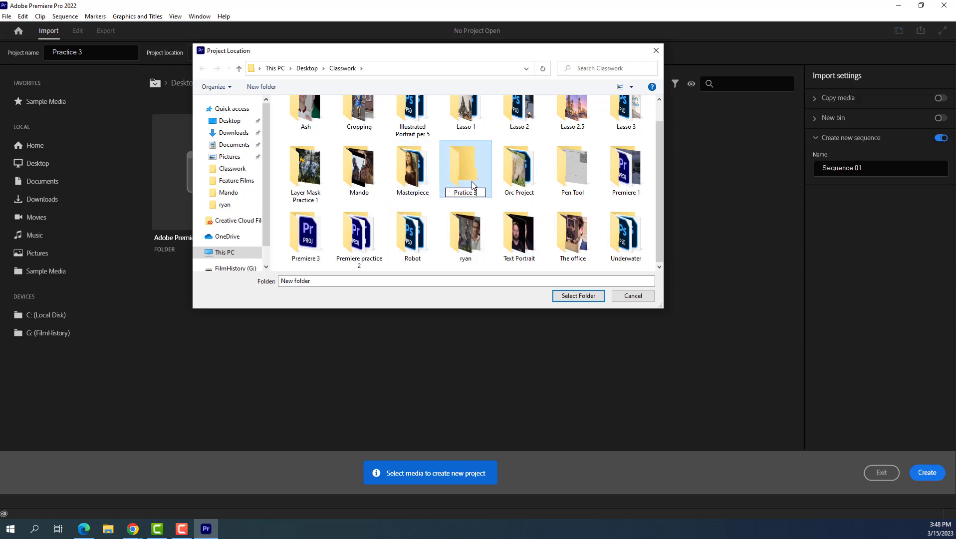
pyautogui.click(599, 293)
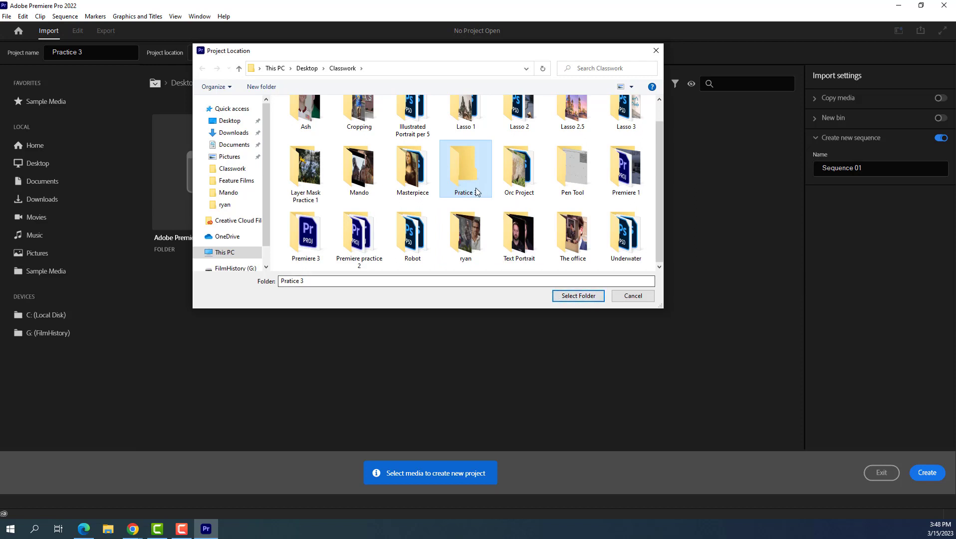
pyautogui.click(571, 297)
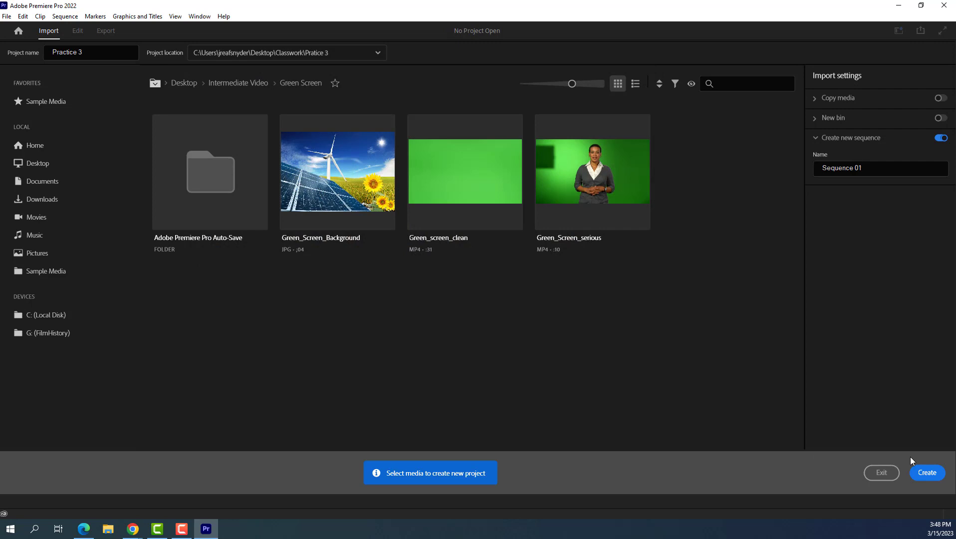
# - Create the Practice 3 project and switch to the Editing workspace
pyautogui.click(927, 473)
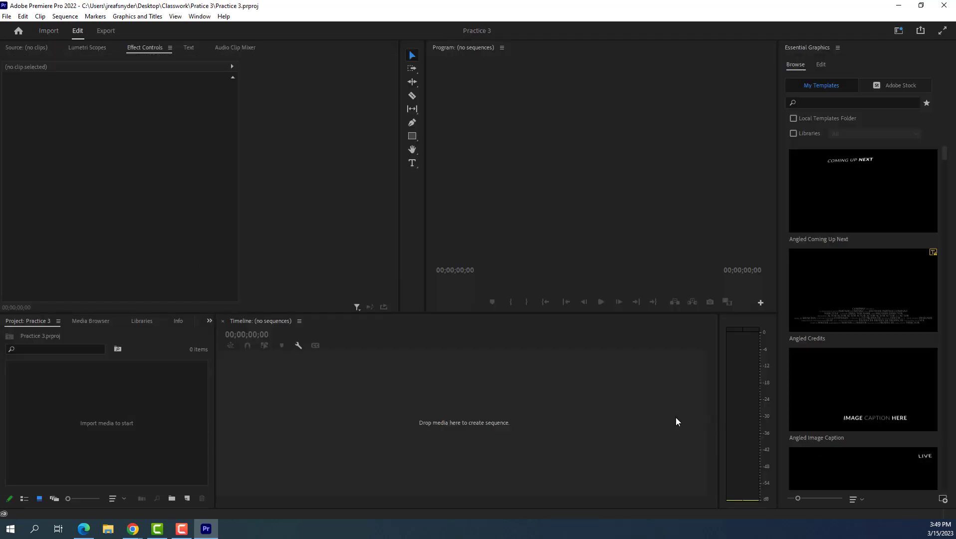
pyautogui.click(199, 16)
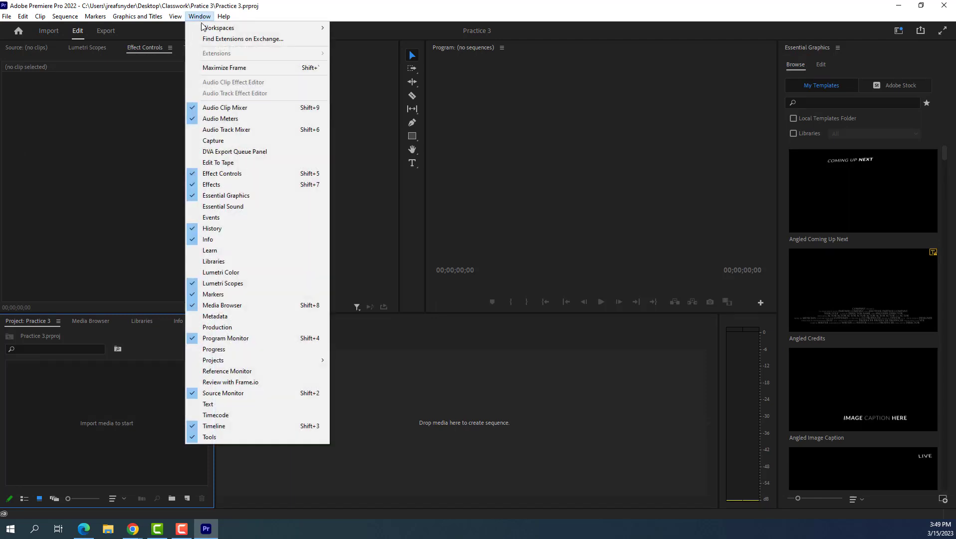
pyautogui.moveTo(206, 28)
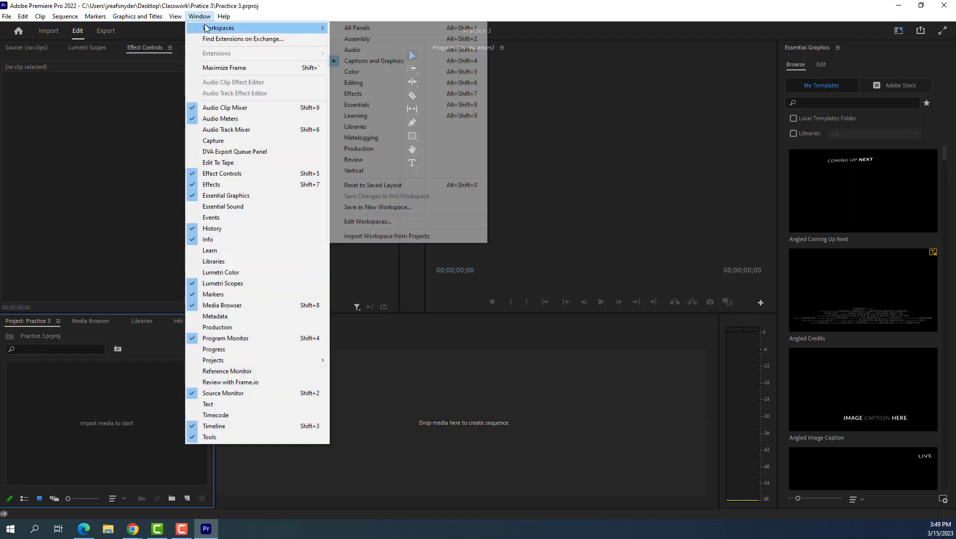
pyautogui.click(385, 84)
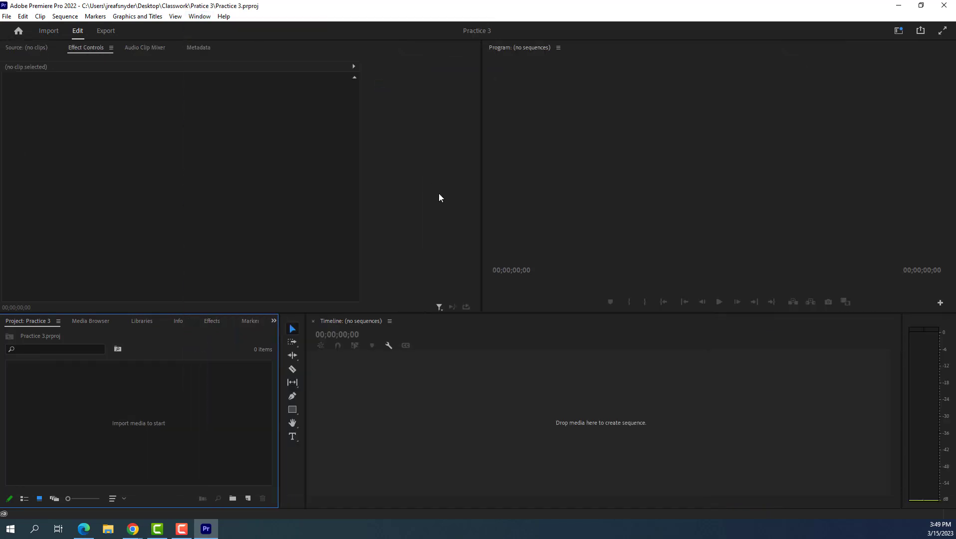
# - Reset the Editing workspace to its saved layout
pyautogui.click(199, 17)
pyautogui.moveTo(207, 29)
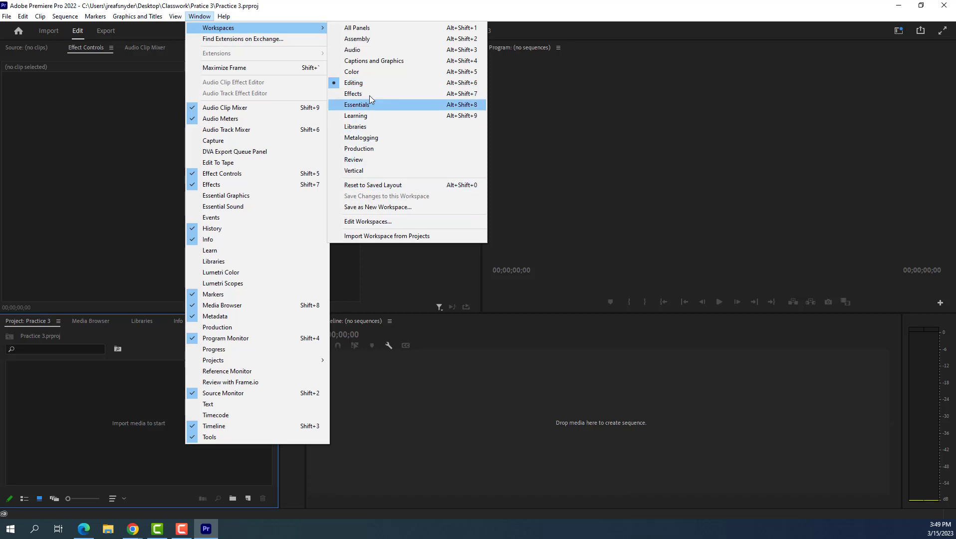
pyautogui.click(399, 186)
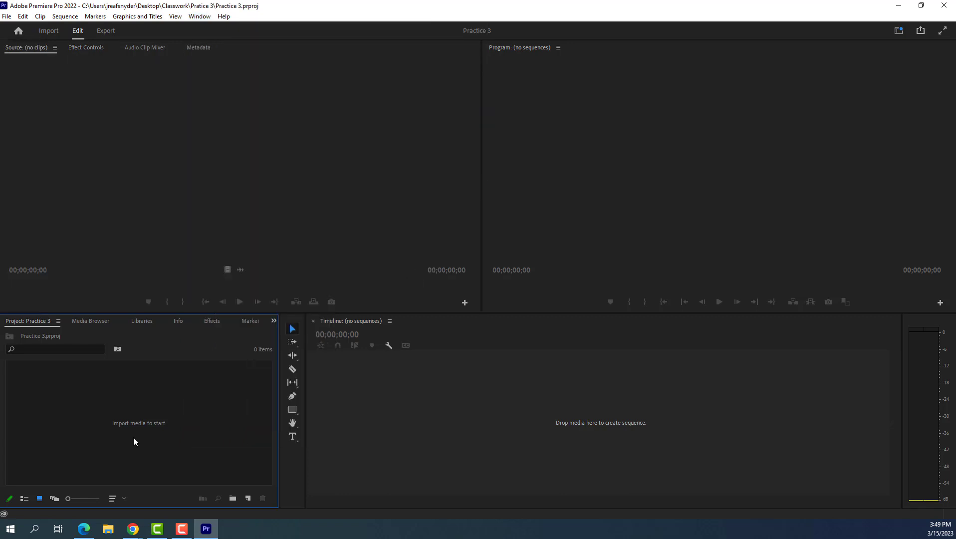
# - Import the first five photos from the ryan folder into the project bin
pyautogui.rightClick(138, 394)
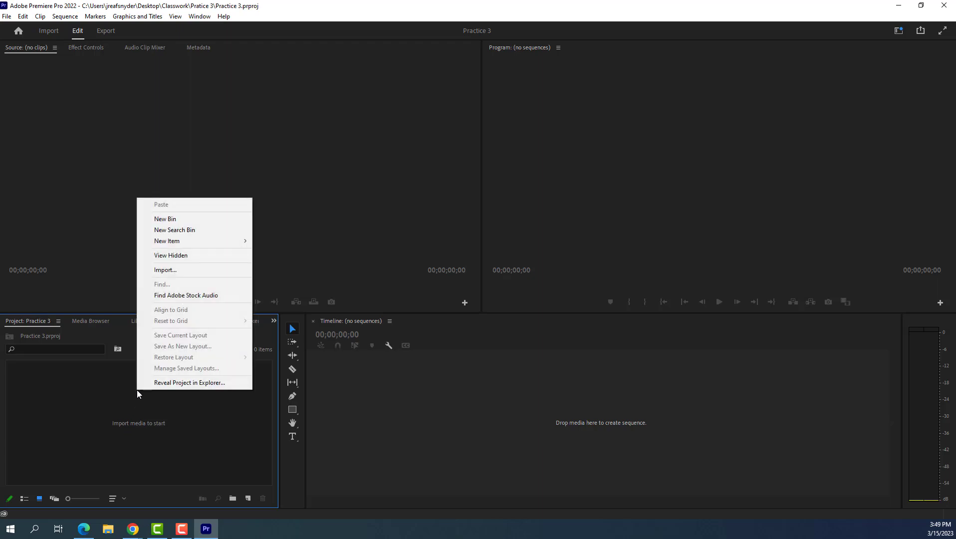
pyautogui.click(166, 271)
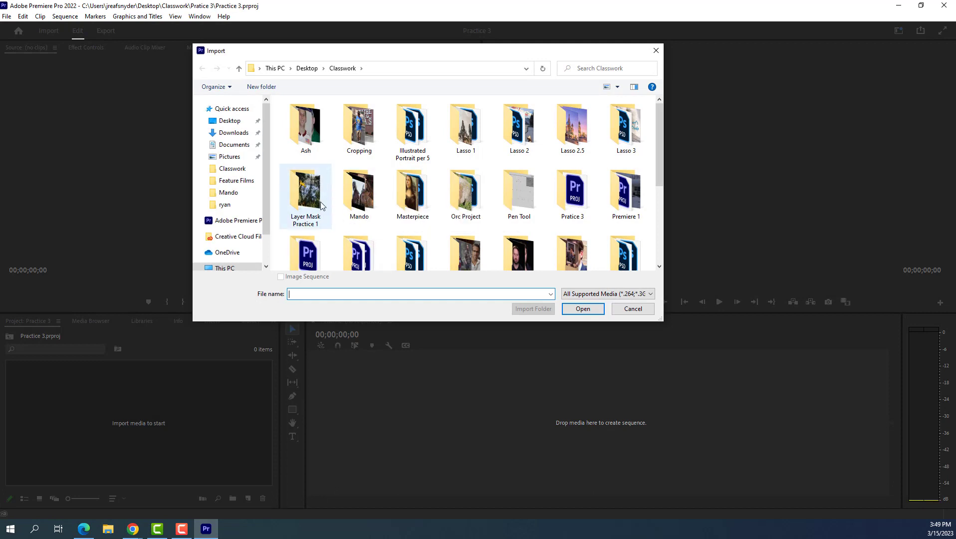
pyautogui.scroll(-1, 380, 235)
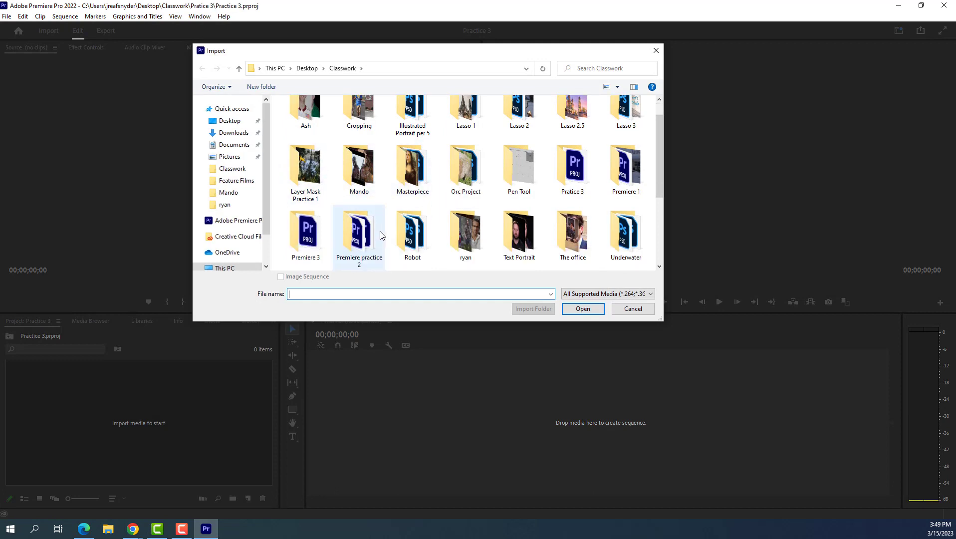
pyautogui.doubleClick(472, 239)
pyautogui.click(309, 139)
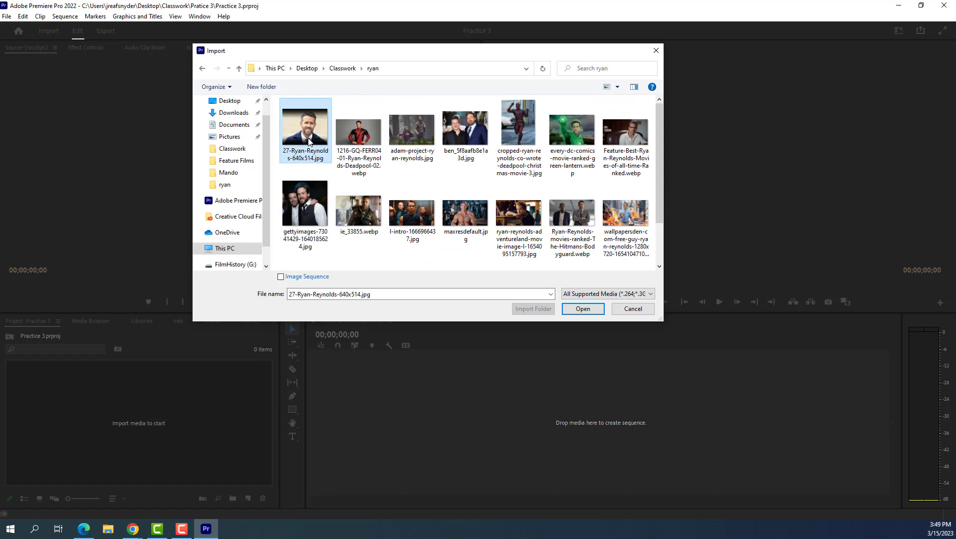
pyautogui.keyDown('shift'); pyautogui.click(519, 147); pyautogui.keyUp('shift')
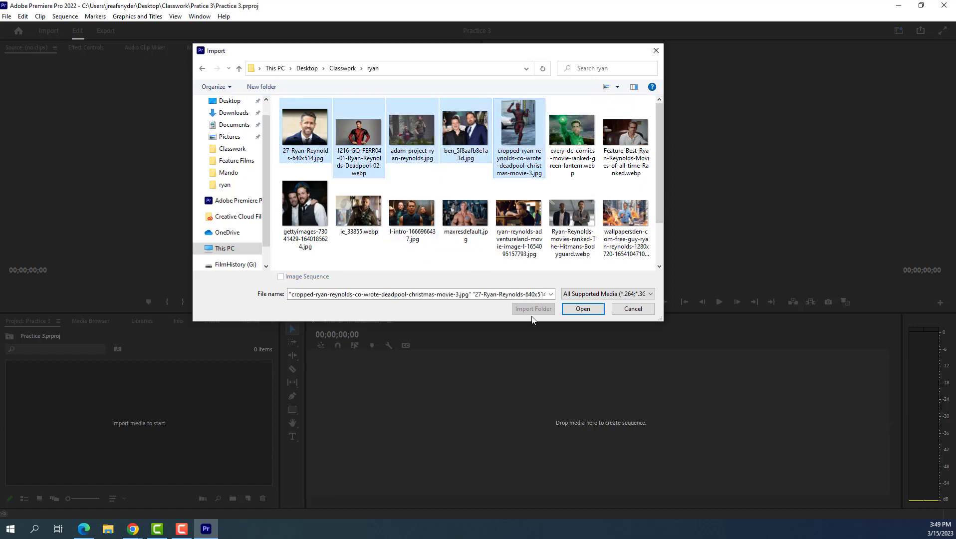
pyautogui.click(588, 308)
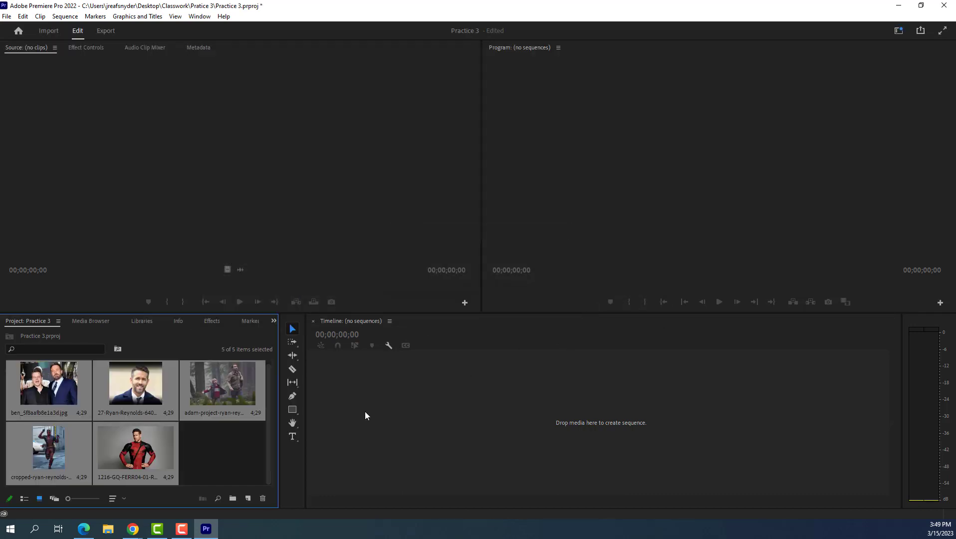
pyautogui.click(230, 440)
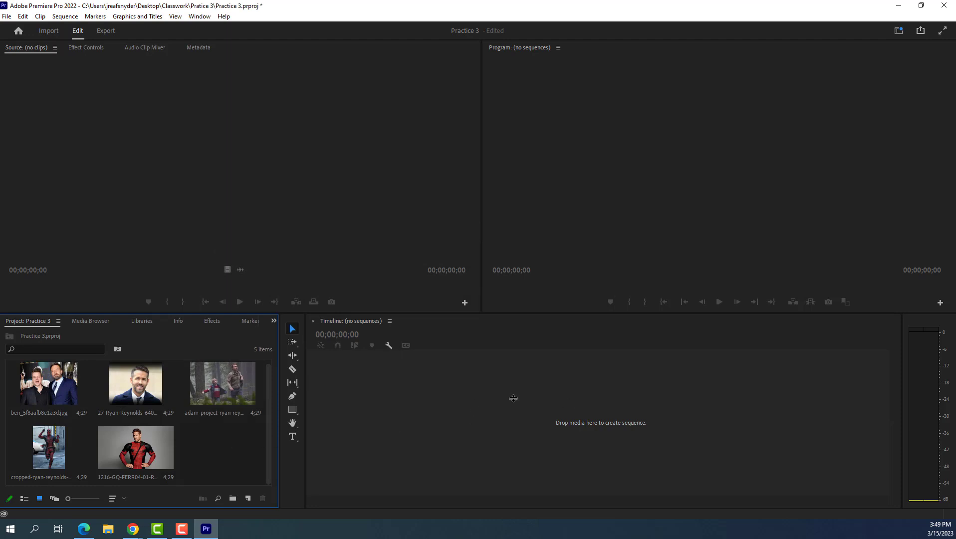
# - Create Sequence 01 from the AVCHD 1080p30 preset
pyautogui.click(248, 498)
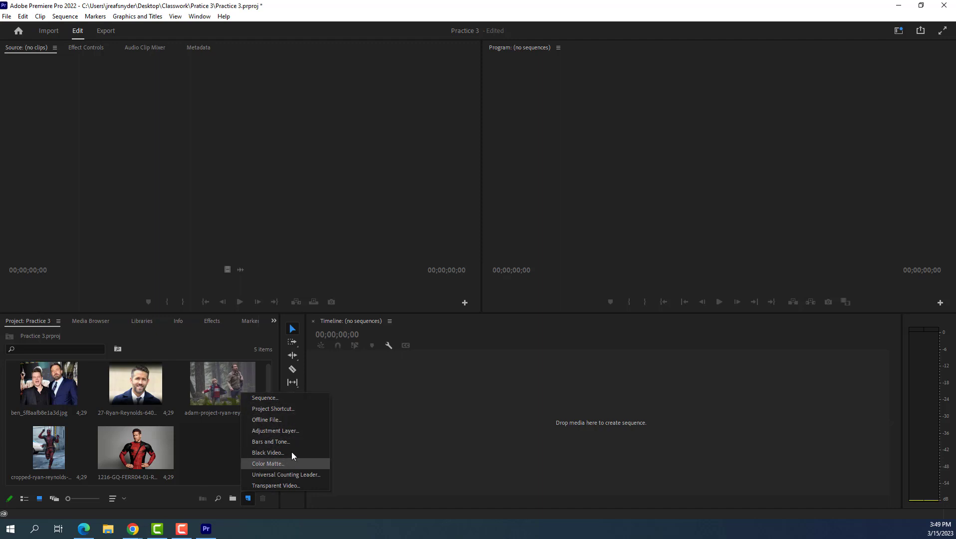
pyautogui.click(288, 400)
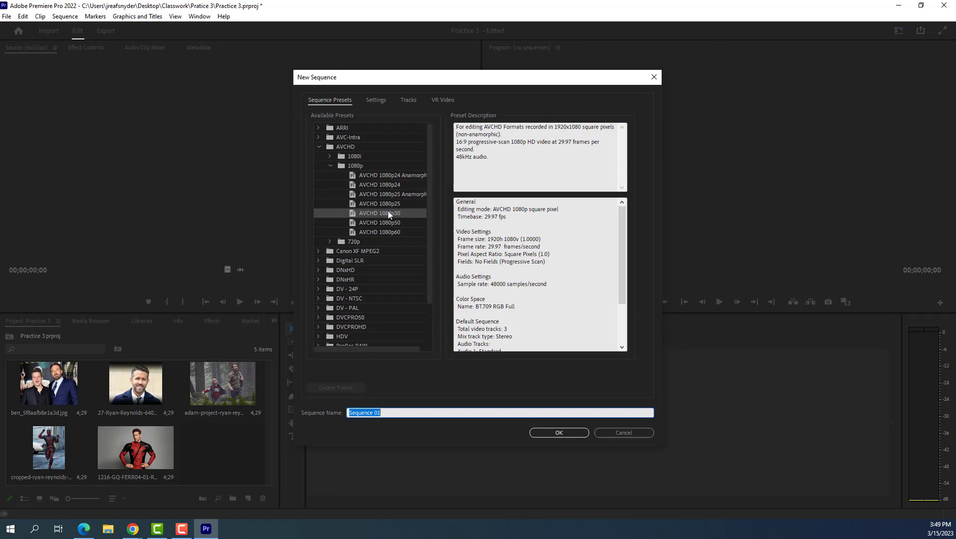
pyautogui.click(559, 432)
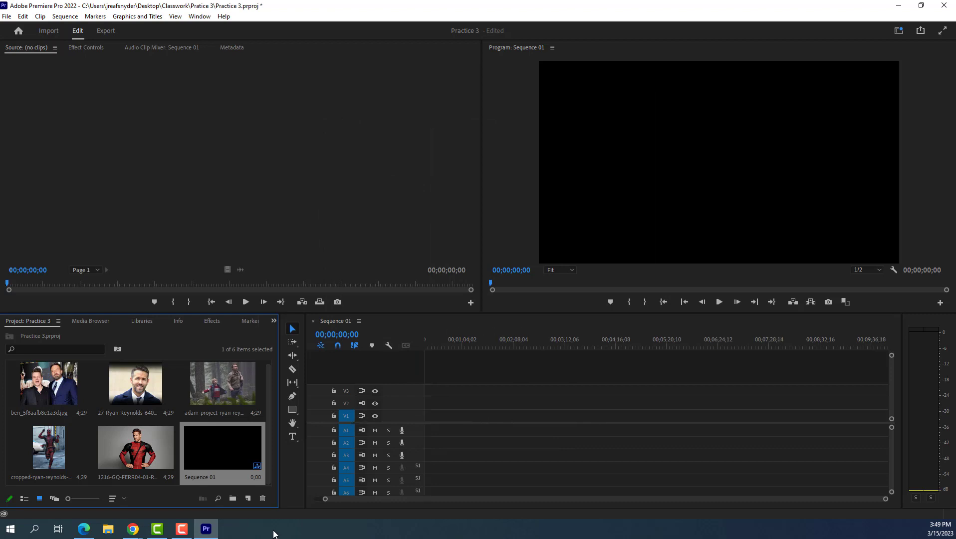
# - Add a black colour matte named 'Black' to the project
pyautogui.click(249, 498)
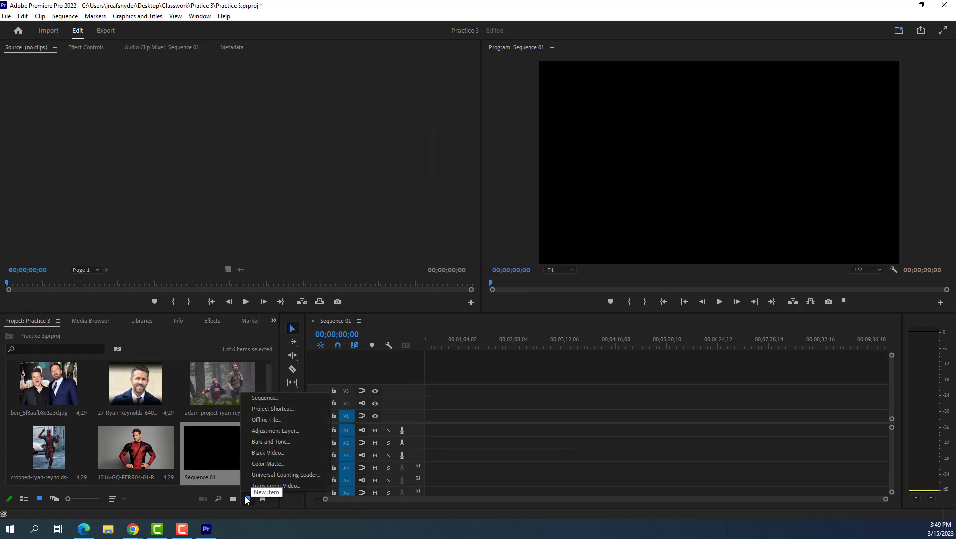
pyautogui.click(268, 462)
pyautogui.click(493, 299)
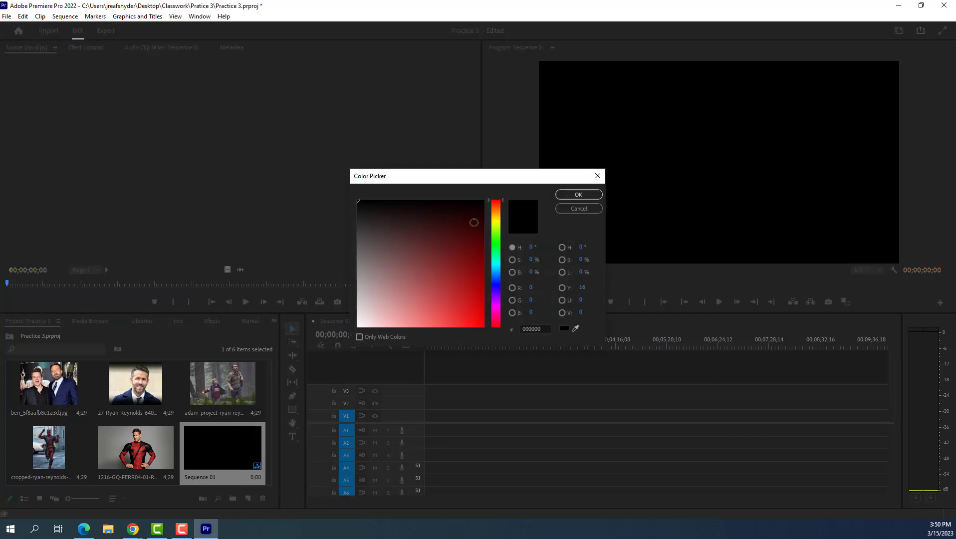
pyautogui.click(579, 195)
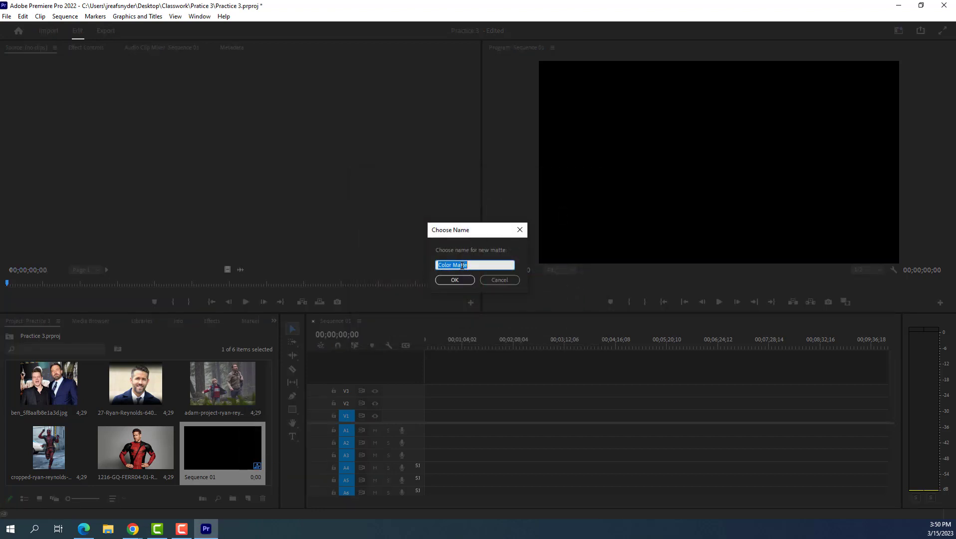
pyautogui.write('Black')
pyautogui.click(450, 279)
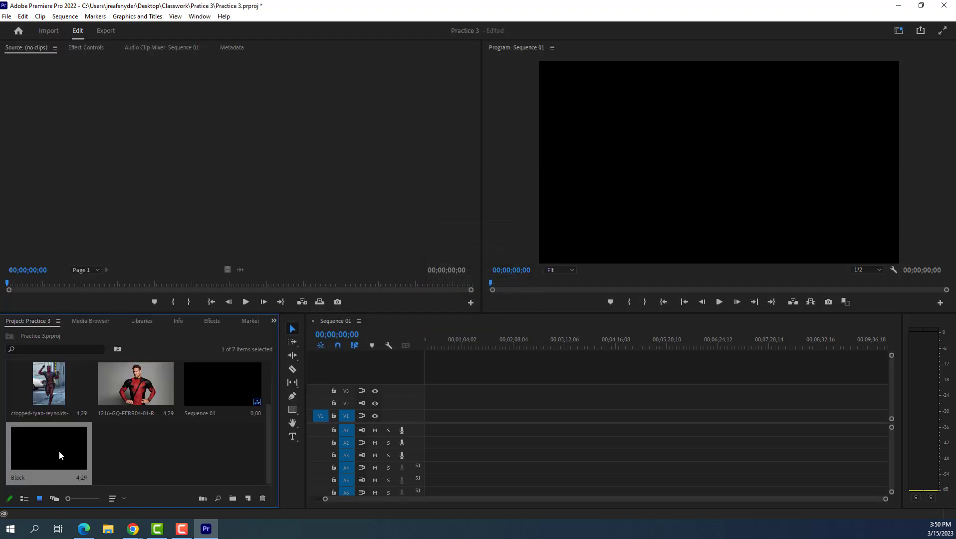
# - Lay Black, then ben, 27-Ryan, adam-project, cropped-ryan, 1216-GQ, then Black again on V1
pyautogui.moveTo(58, 450); pyautogui.dragTo(425, 422)
pyautogui.moveTo(869, 499); pyautogui.dragTo(510, 499)
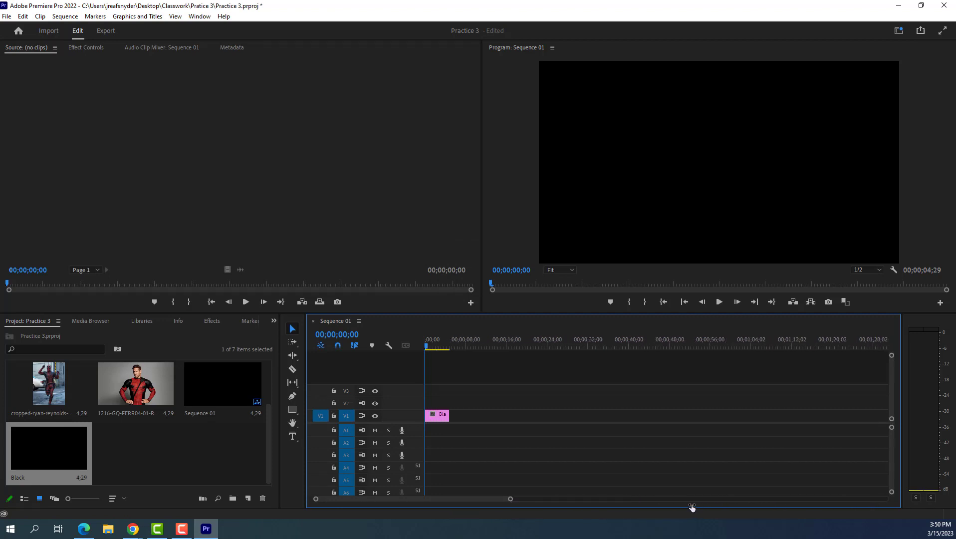
pyautogui.scroll(2, 149, 442)
pyautogui.moveTo(28, 396); pyautogui.dragTo(450, 416)
pyautogui.moveTo(171, 397); pyautogui.dragTo(480, 417)
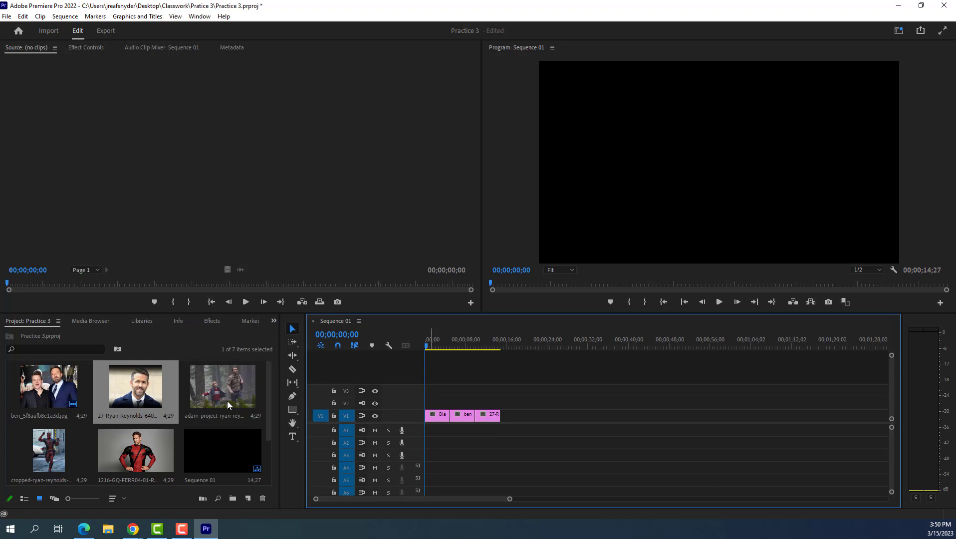
pyautogui.moveTo(226, 400); pyautogui.dragTo(497, 419)
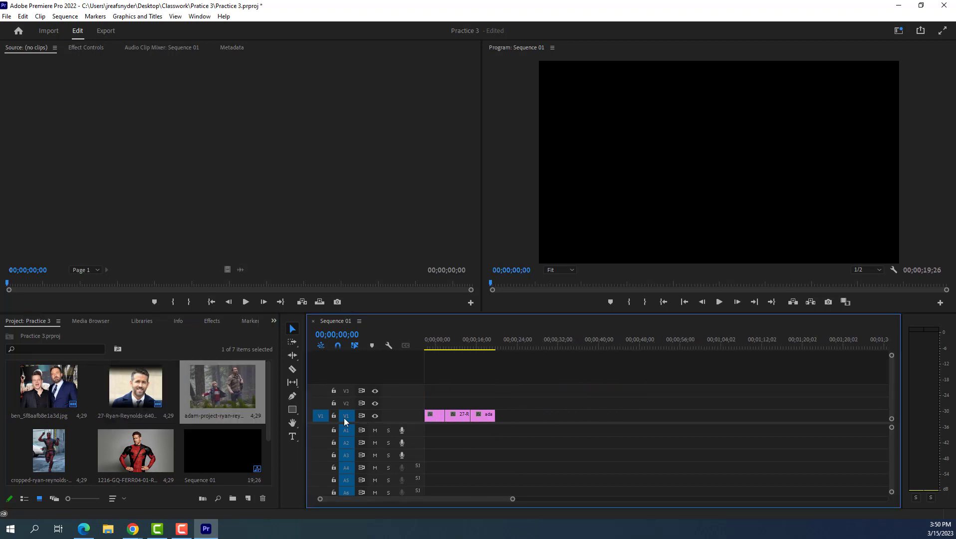
pyautogui.moveTo(46, 457); pyautogui.dragTo(503, 419)
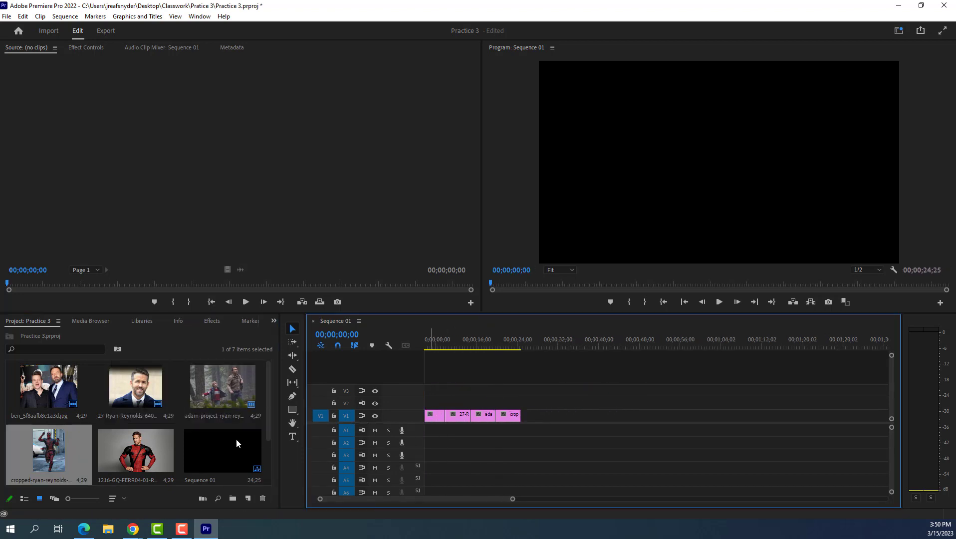
pyautogui.moveTo(135, 449); pyautogui.dragTo(531, 422)
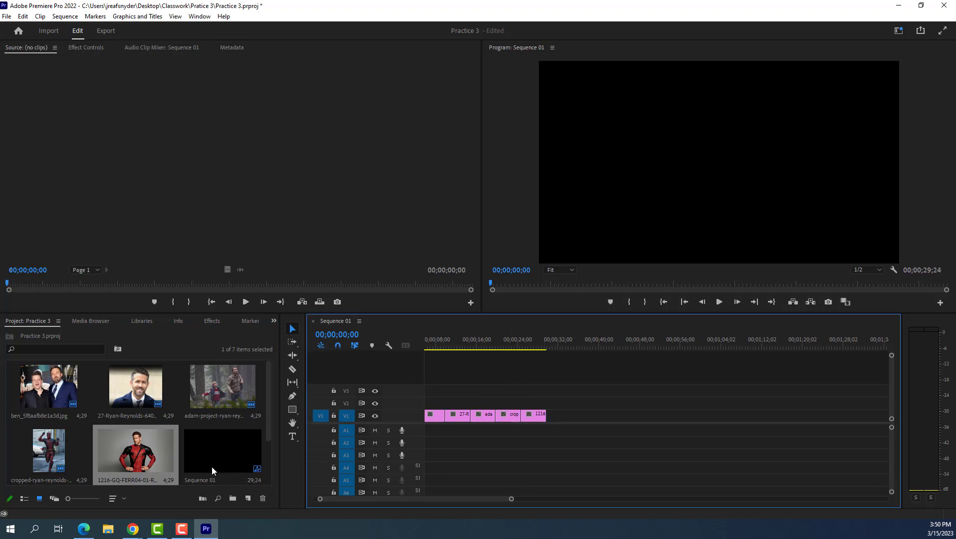
pyautogui.scroll(-2, 214, 460)
pyautogui.moveTo(66, 464); pyautogui.dragTo(557, 417)
# - Set the 27-Ryan, adam-project, cropped-ryan and 1216-GQ clips to frame size
pyautogui.click(449, 339)
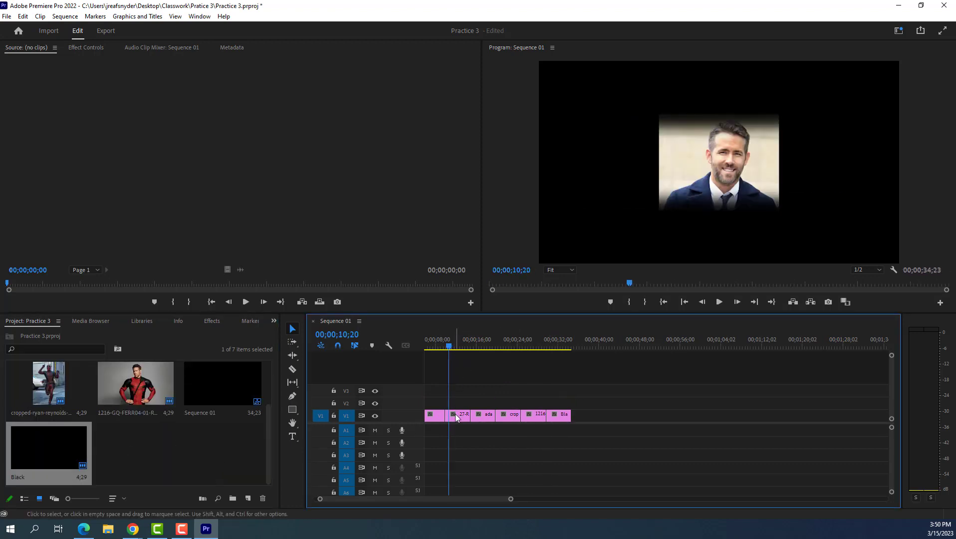
pyautogui.click(455, 414)
pyautogui.rightClick(463, 418)
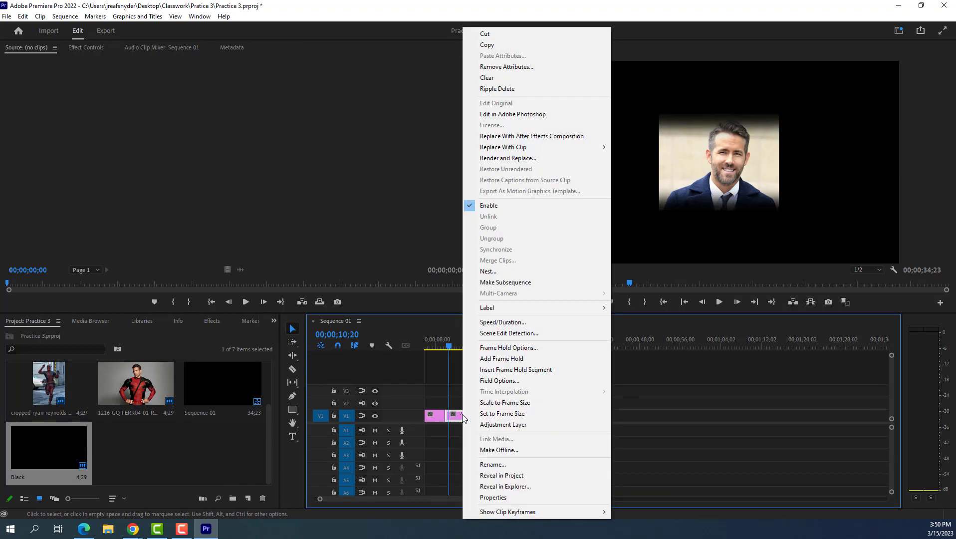
pyautogui.click(483, 414)
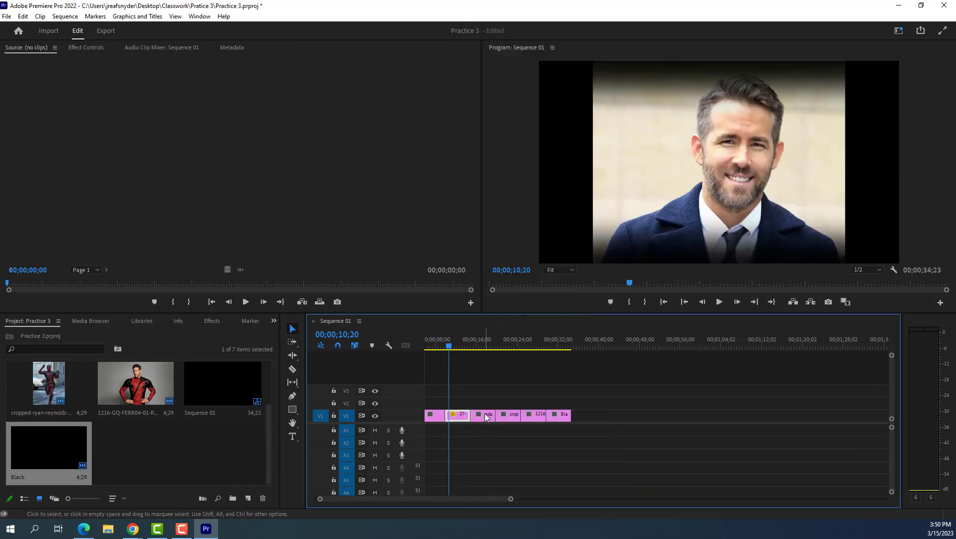
pyautogui.rightClick(487, 415)
pyautogui.click(513, 414)
pyautogui.rightClick(513, 417)
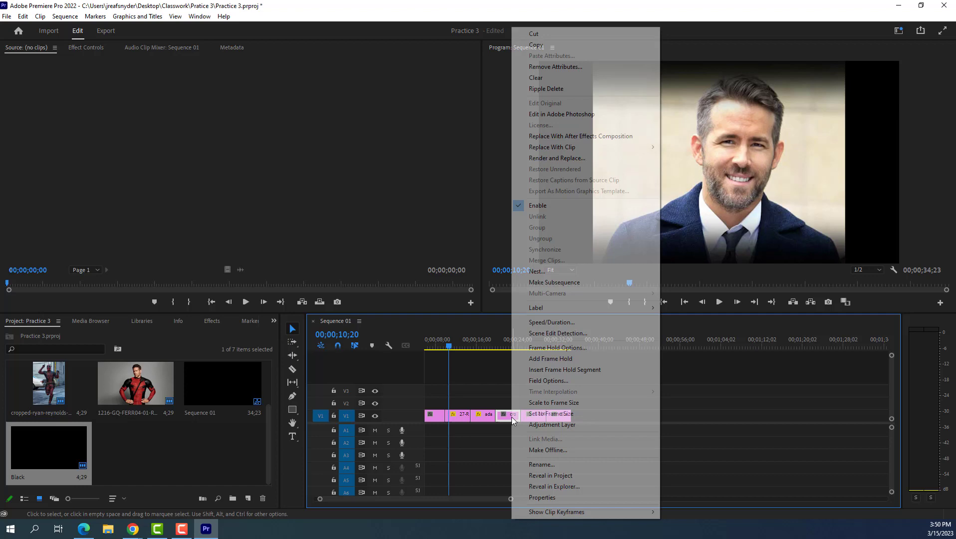
pyautogui.click(525, 415)
pyautogui.click(530, 415)
pyautogui.rightClick(541, 414)
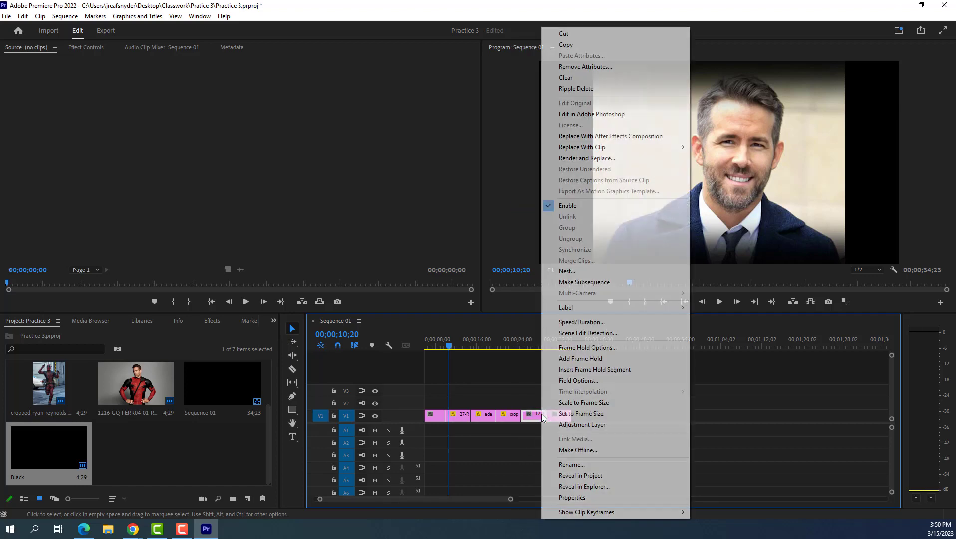
pyautogui.click(564, 414)
pyautogui.rightClick(562, 416)
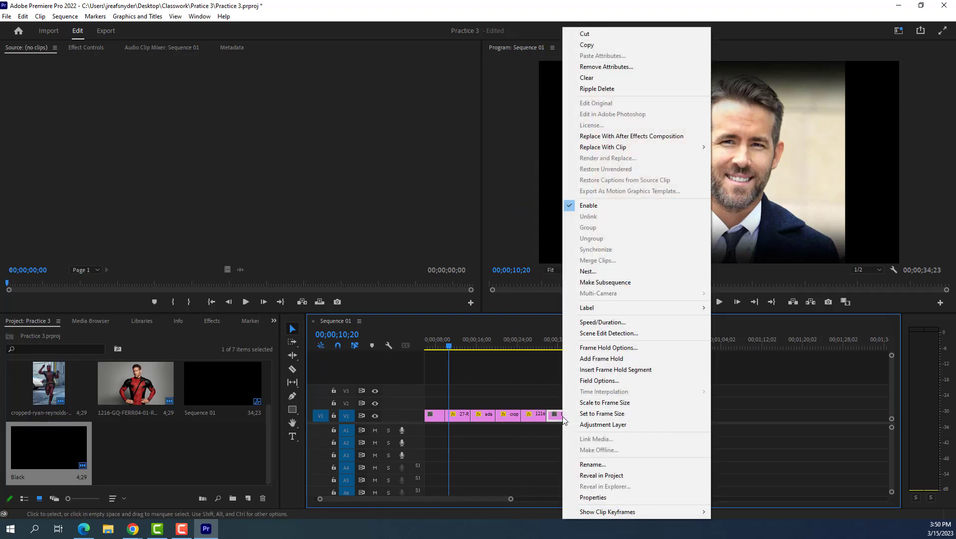
pyautogui.click(501, 343)
# - Set the ben photo clip to frame size as well
pyautogui.moveTo(492, 345); pyautogui.dragTo(436, 359)
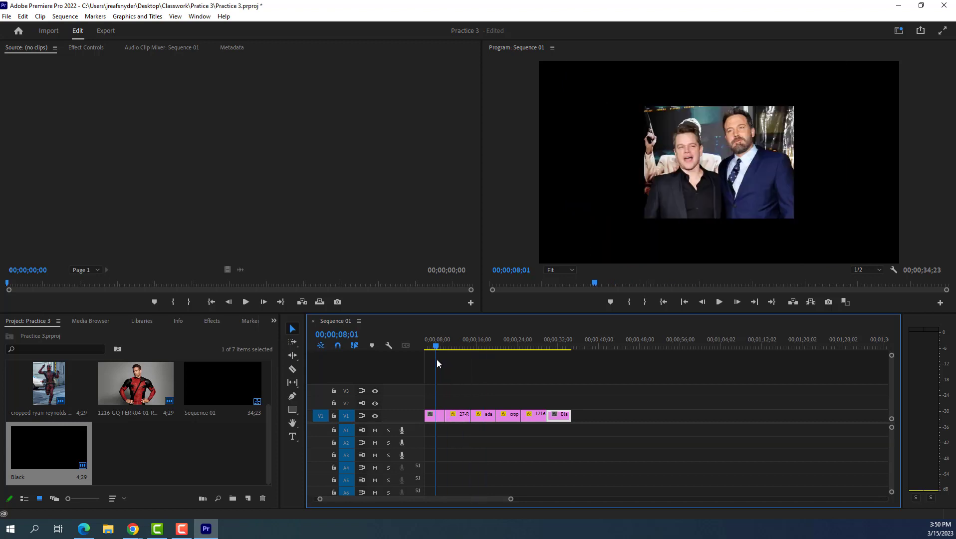
pyautogui.rightClick(437, 417)
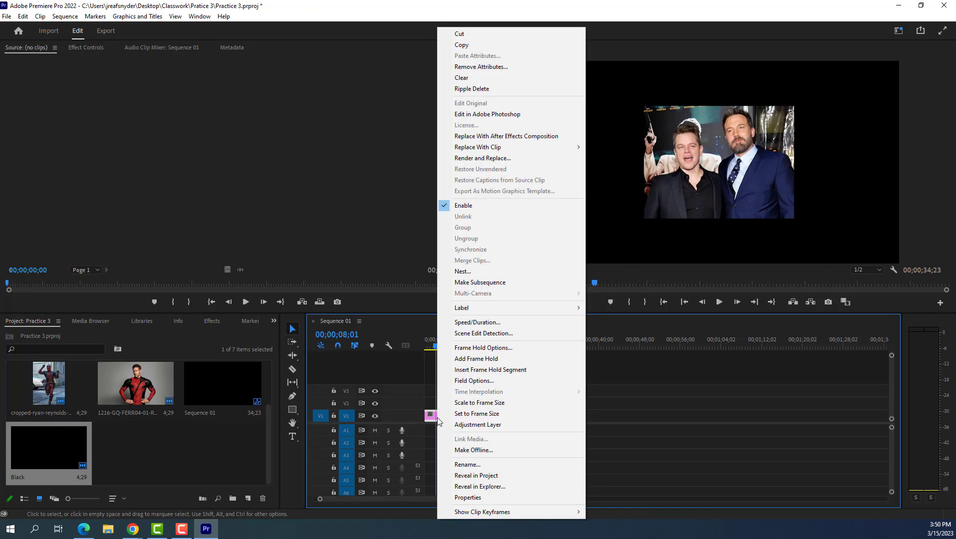
pyautogui.click(321, 499)
pyautogui.moveTo(321, 499); pyautogui.dragTo(315, 499)
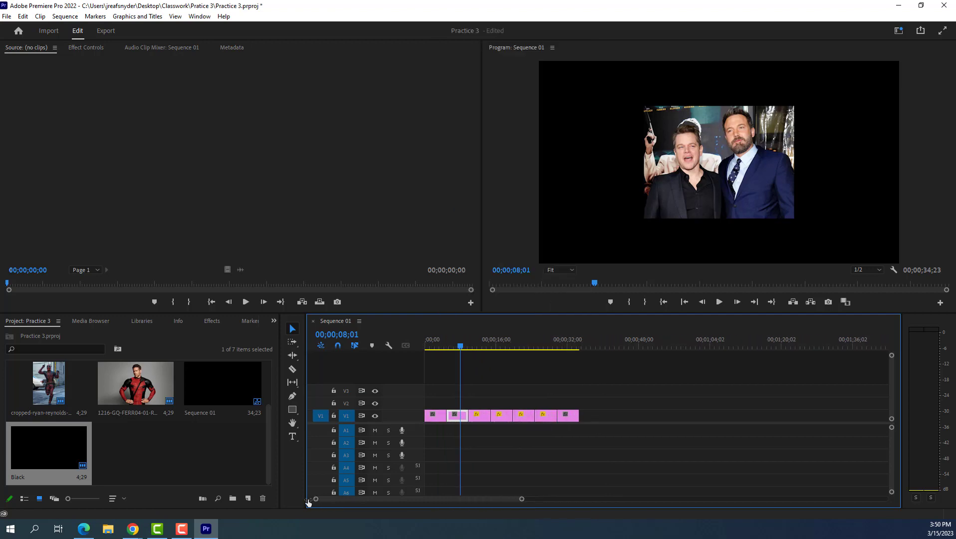
pyautogui.rightClick(463, 416)
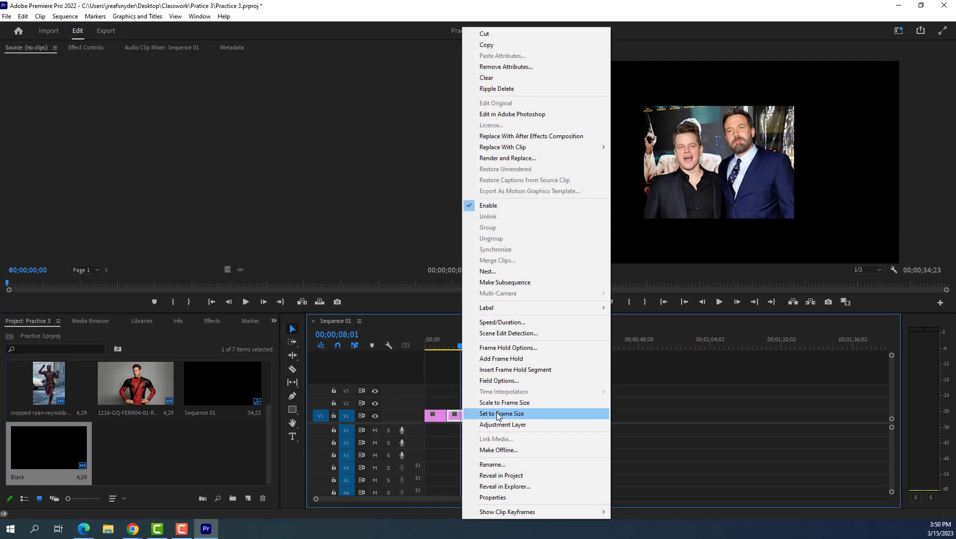
pyautogui.click(509, 414)
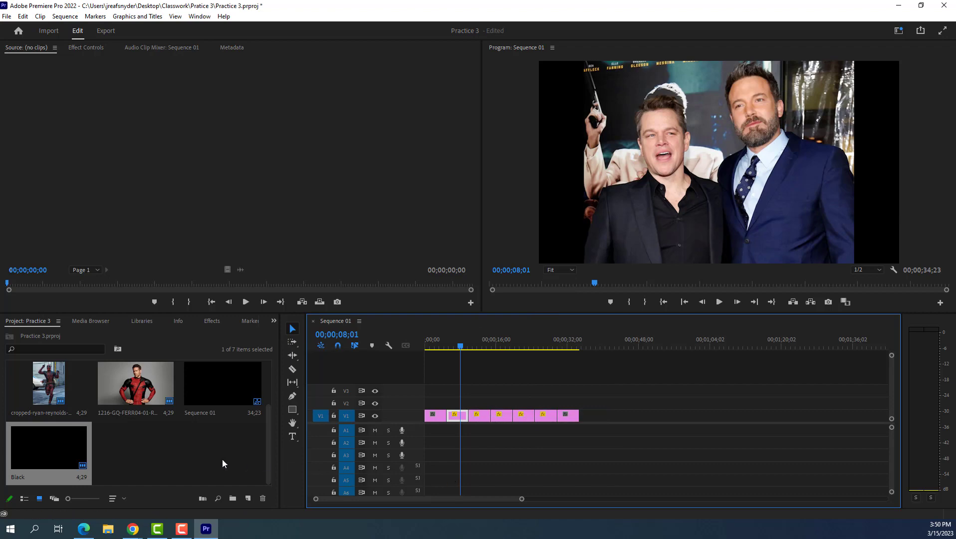
pyautogui.click(160, 464)
# - Import evolution.mp3 from the Classwork folder into the project bin
pyautogui.rightClick(166, 446)
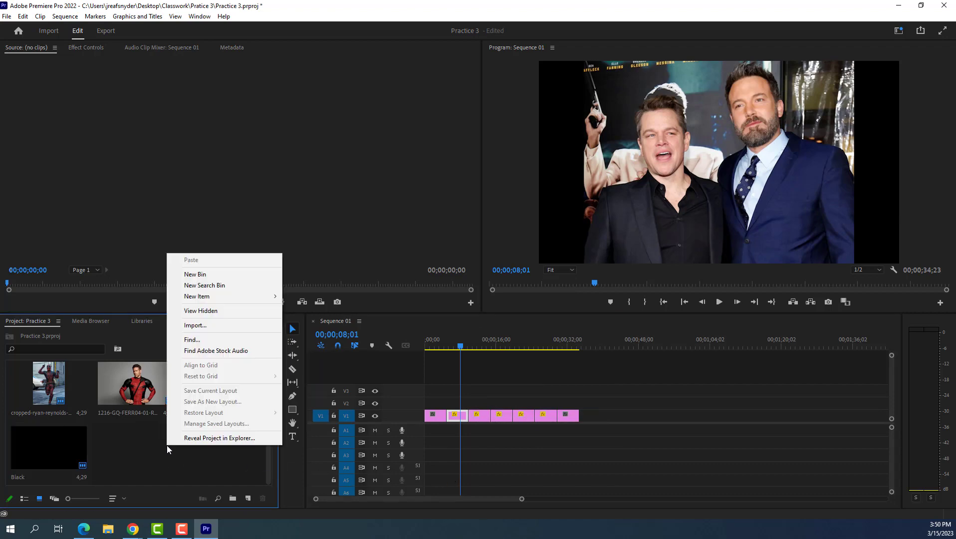
pyautogui.click(210, 325)
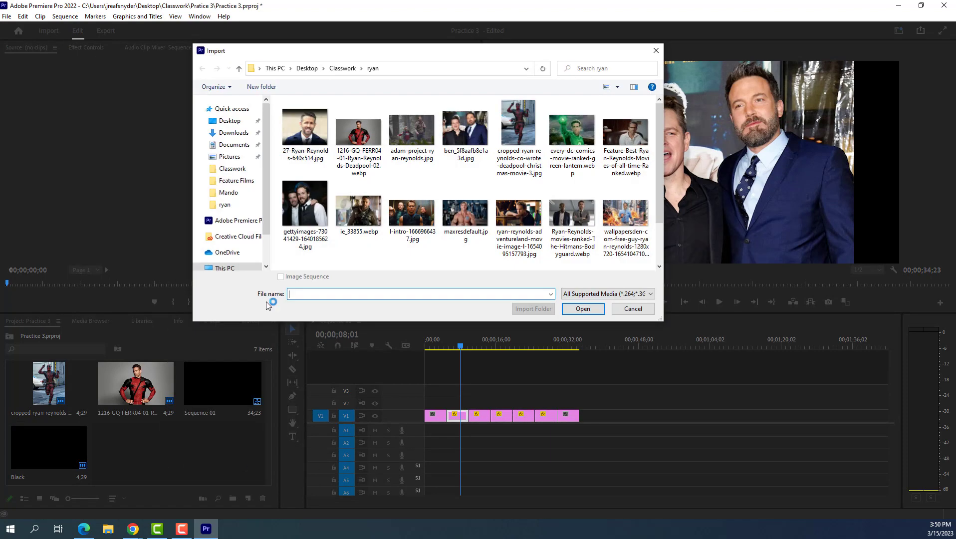
pyautogui.click(341, 69)
pyautogui.scroll(-2, 467, 245)
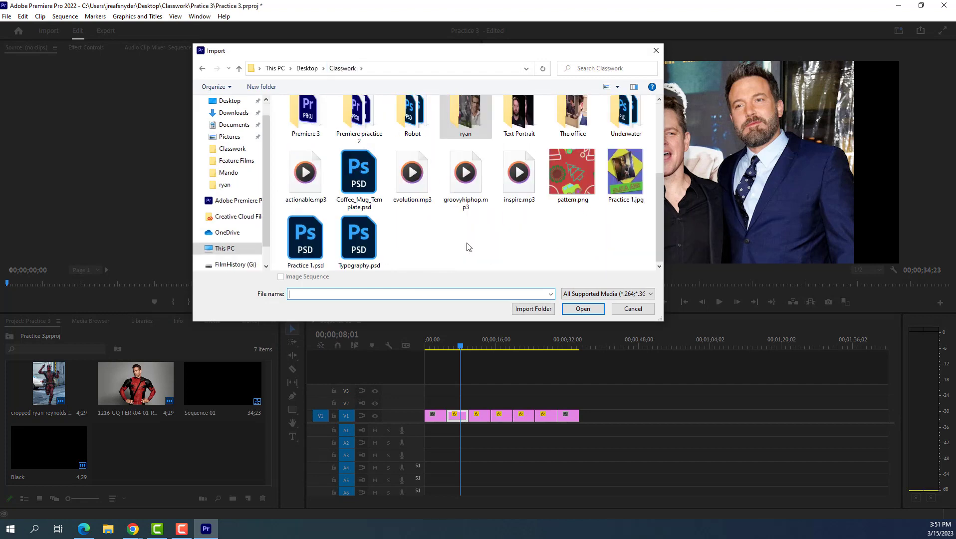
pyautogui.click(413, 187)
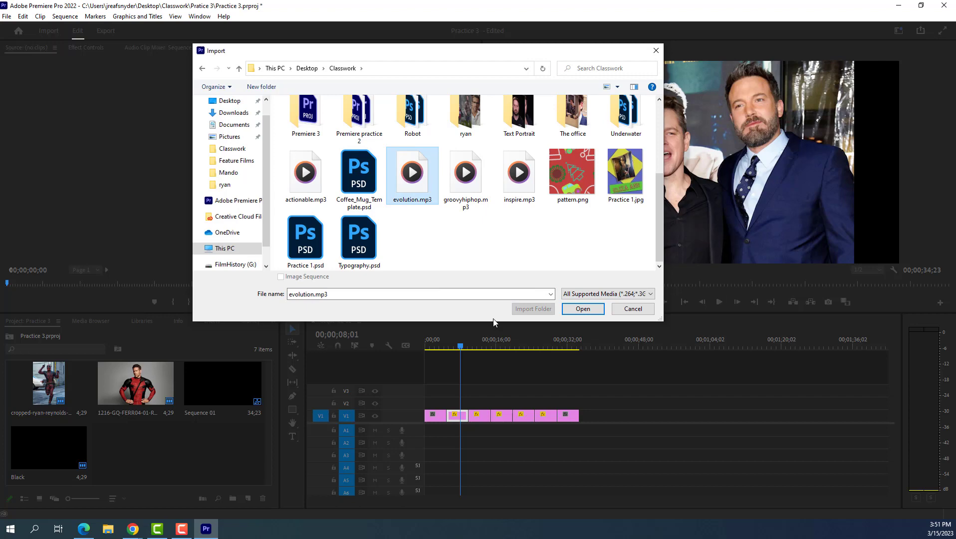
pyautogui.click(582, 309)
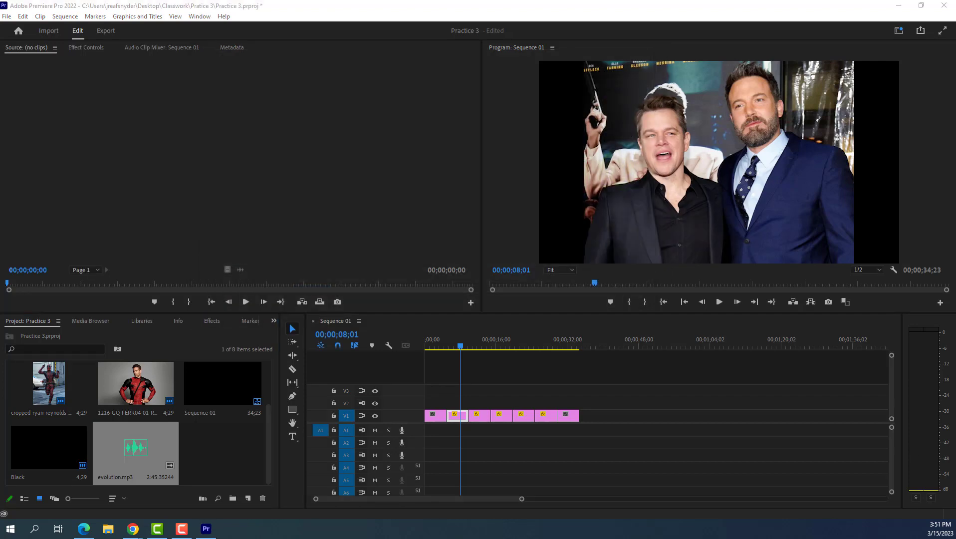
# - Place evolution.mp3 on A1 and trim it to about 27 seconds to fit the montage
pyautogui.moveTo(141, 450); pyautogui.dragTo(437, 439)
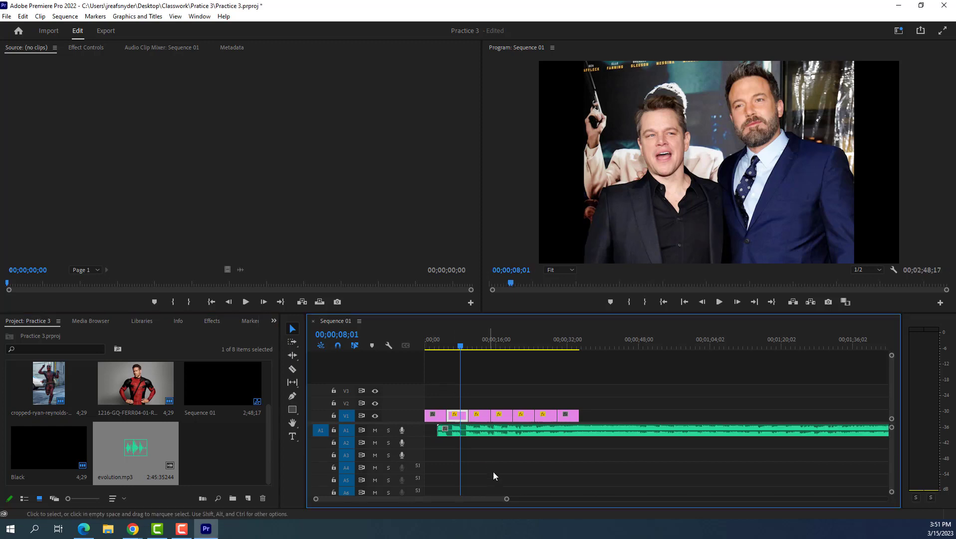
pyautogui.moveTo(502, 500); pyautogui.dragTo(630, 500)
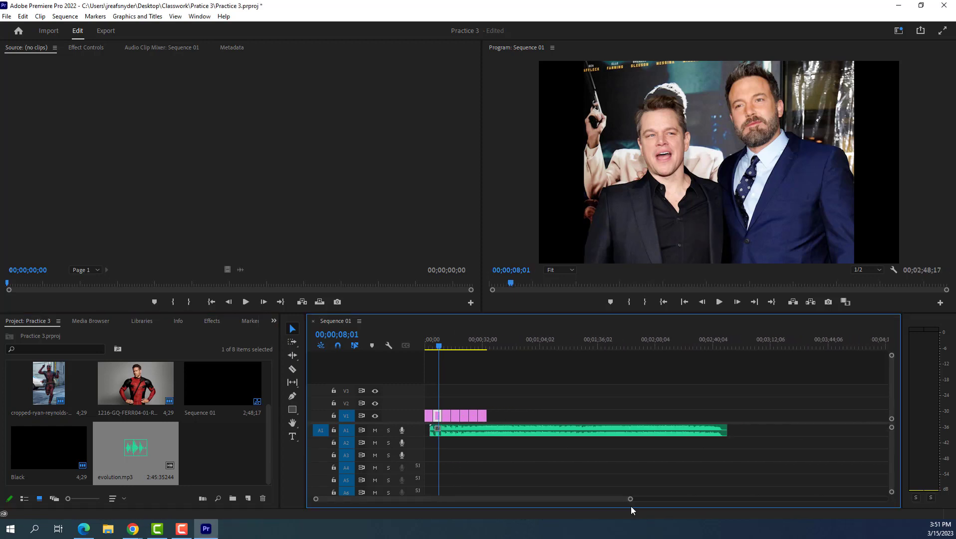
pyautogui.moveTo(721, 434); pyautogui.dragTo(478, 430)
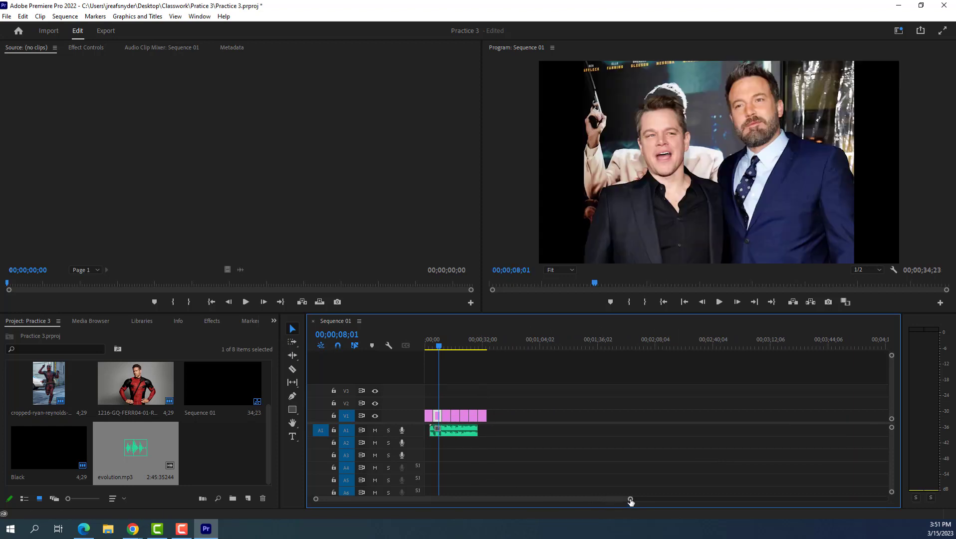
pyautogui.moveTo(630, 500); pyautogui.dragTo(532, 501)
pyautogui.moveTo(724, 430); pyautogui.dragTo(738, 429)
# - Add a volume keyframe near the music's end and pull the last one down to fade out
pyautogui.doubleClick(415, 435)
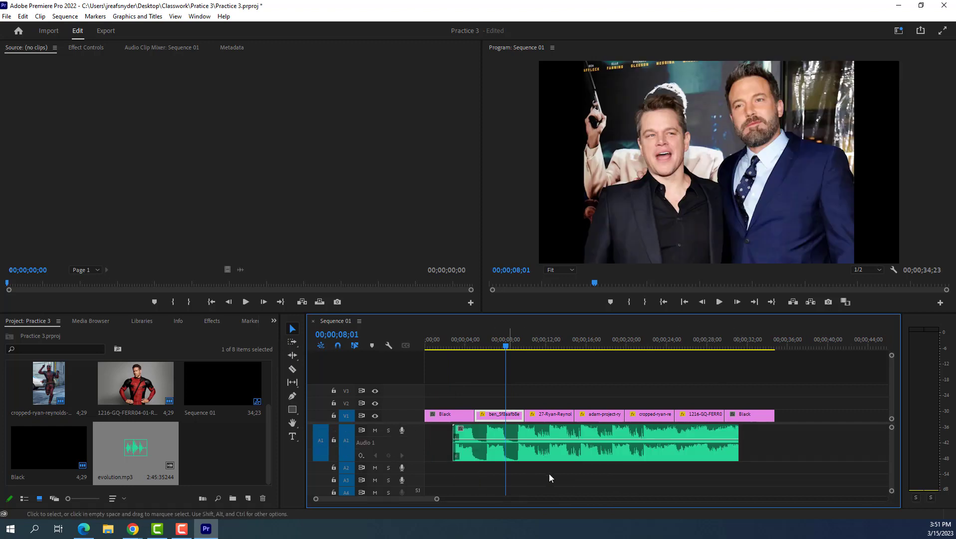
pyautogui.click(293, 396)
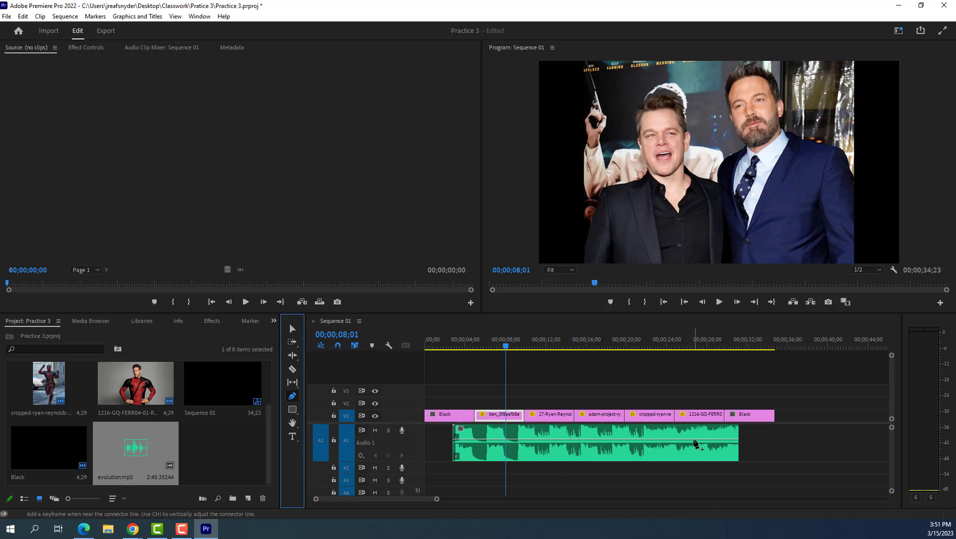
pyautogui.click(704, 439)
pyautogui.moveTo(738, 440); pyautogui.dragTo(740, 475)
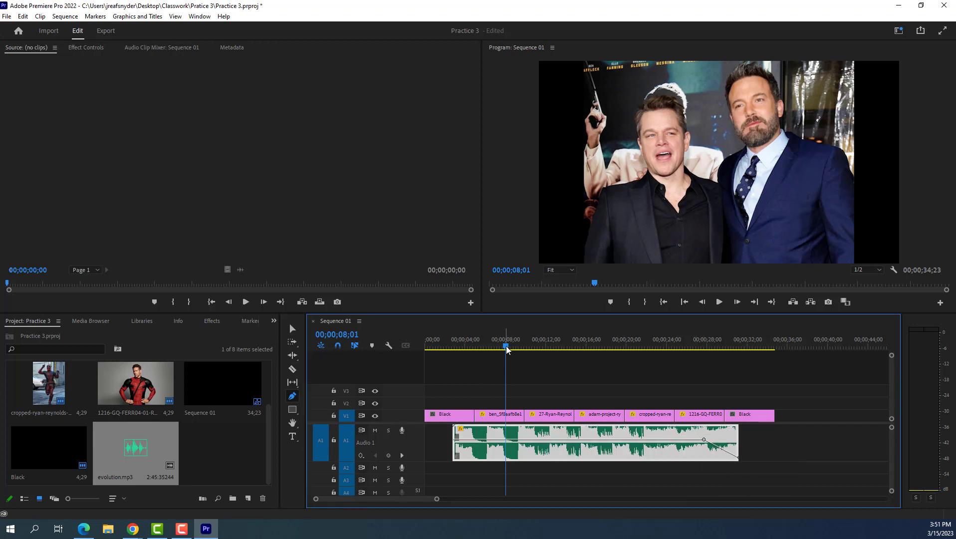
pyautogui.click(438, 343)
pyautogui.click(287, 327)
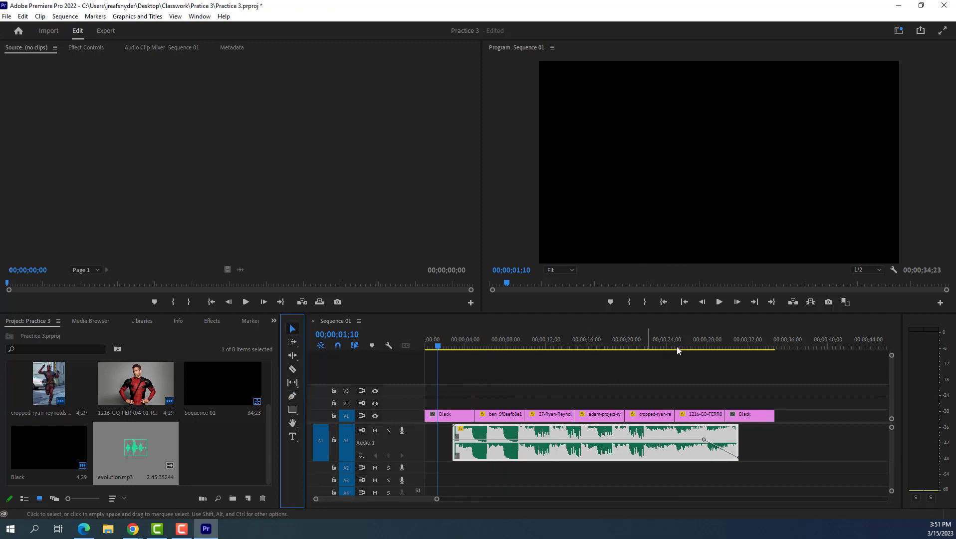
pyautogui.click(717, 303)
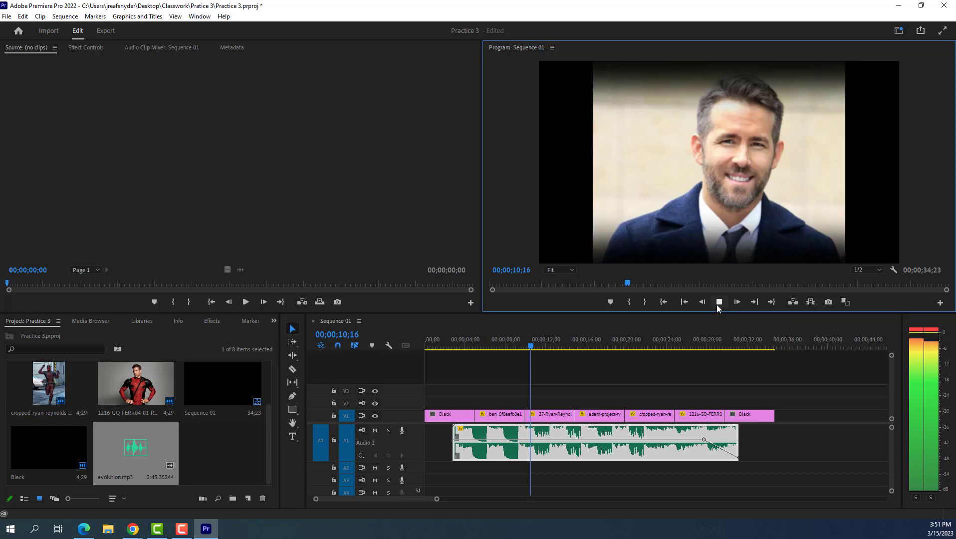
pyautogui.click(717, 304)
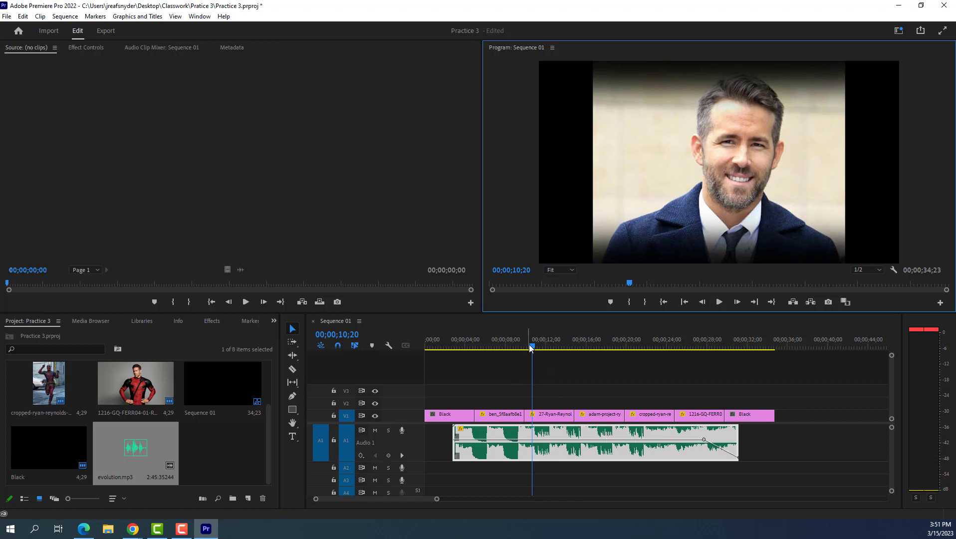
pyautogui.moveTo(536, 349); pyautogui.dragTo(701, 364)
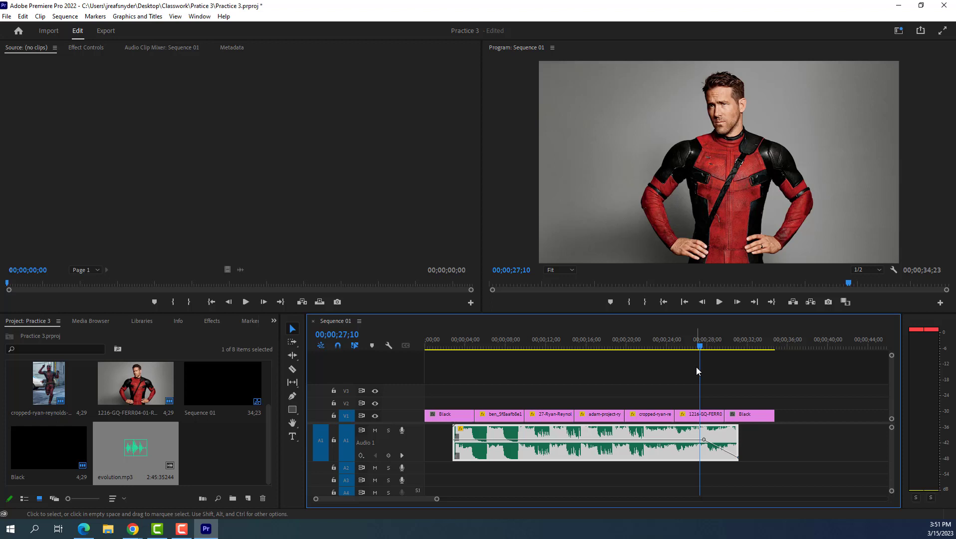
pyautogui.click(718, 303)
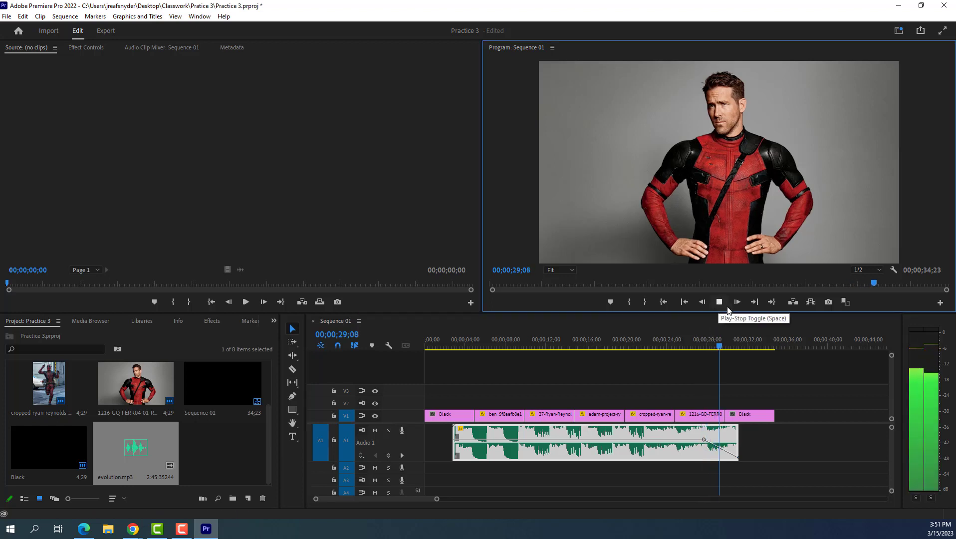
pyautogui.click(727, 309)
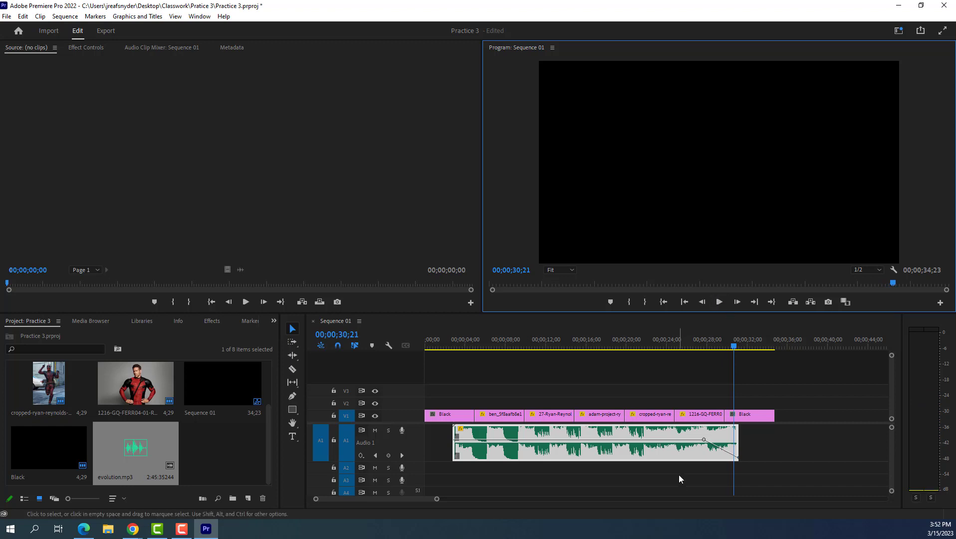
# - Add a Cross Dissolve at the first cut and an Iris Round at the second cut on V1
pyautogui.click(212, 321)
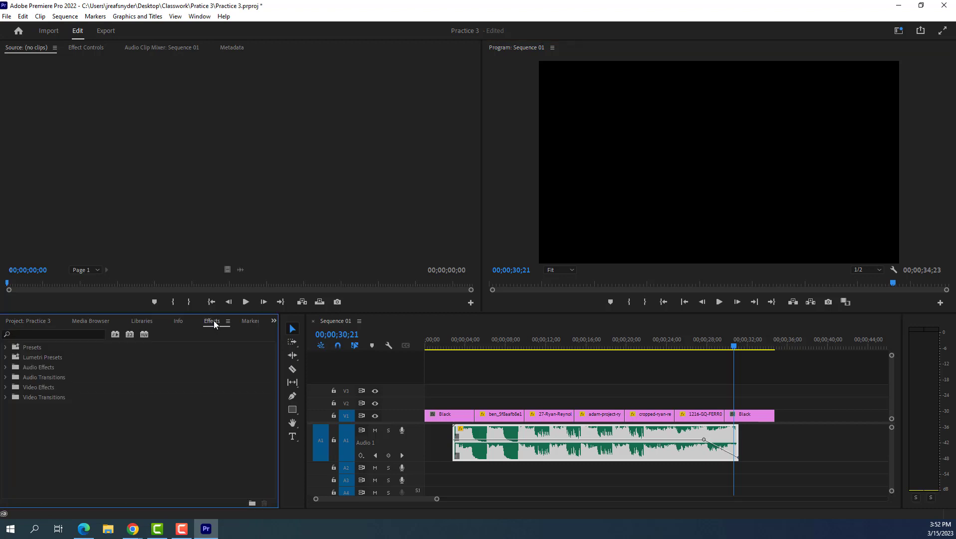
pyautogui.click(6, 397)
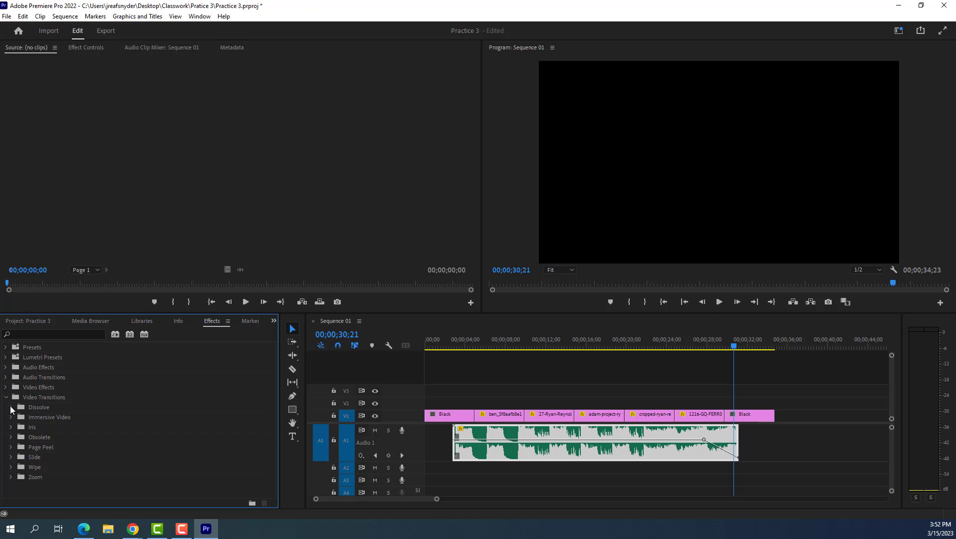
pyautogui.click(11, 407)
pyautogui.moveTo(34, 426); pyautogui.dragTo(474, 416)
pyautogui.scroll(-3, 45, 448)
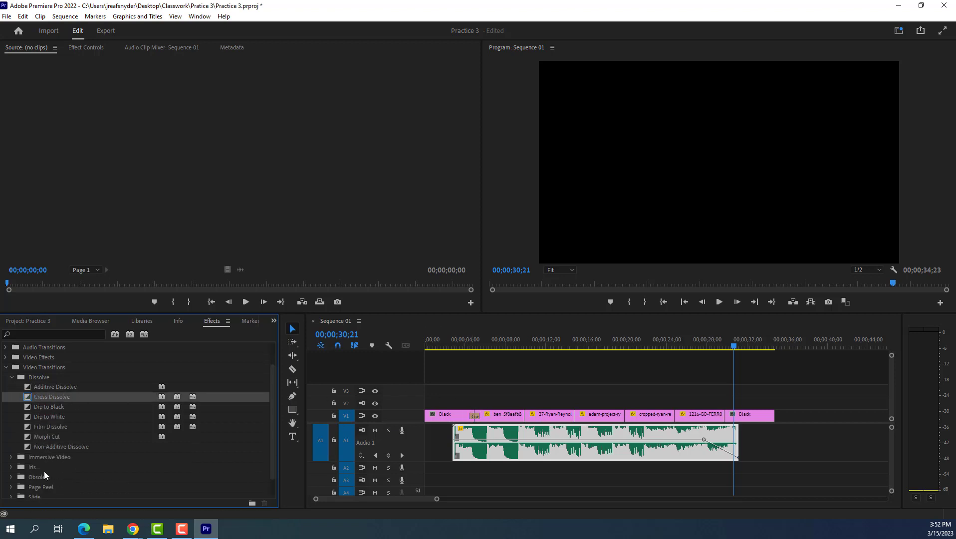
pyautogui.scroll(-2, 37, 469)
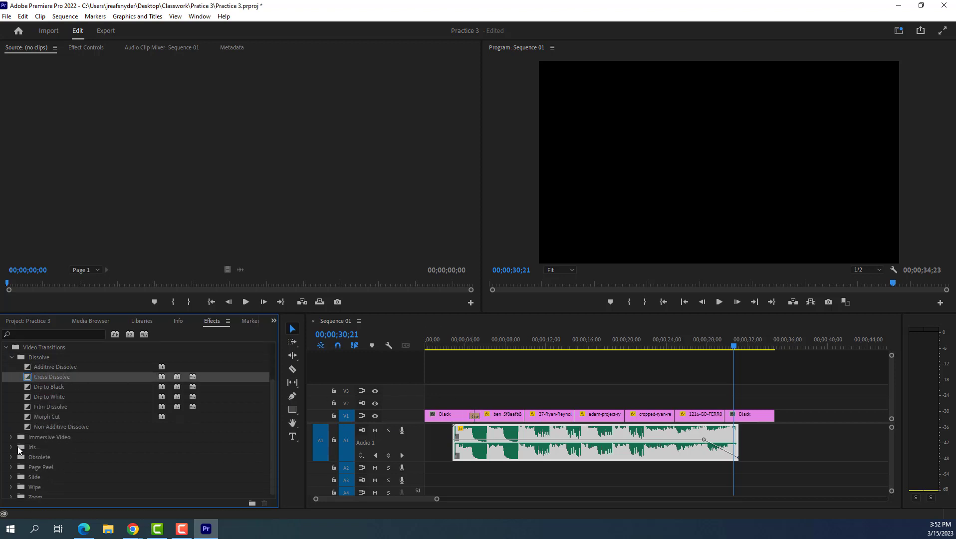
pyautogui.click(17, 446)
pyautogui.scroll(-2, 38, 450)
pyautogui.moveTo(34, 467); pyautogui.dragTo(530, 421)
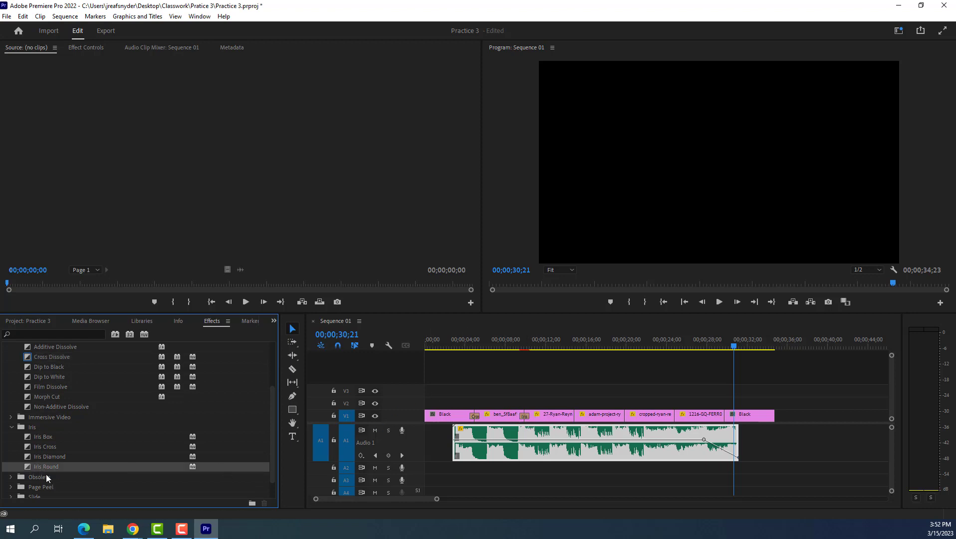
# - Add a Cross Zoom at the third cut and a Wipe at the fourth cut
pyautogui.scroll(-2, 45, 474)
pyautogui.click(10, 494)
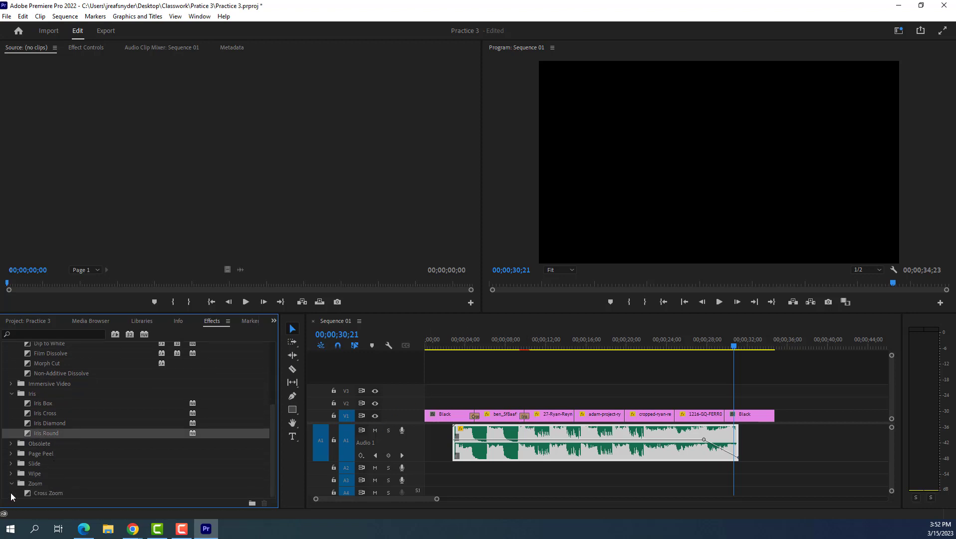
pyautogui.moveTo(23, 493); pyautogui.dragTo(574, 417)
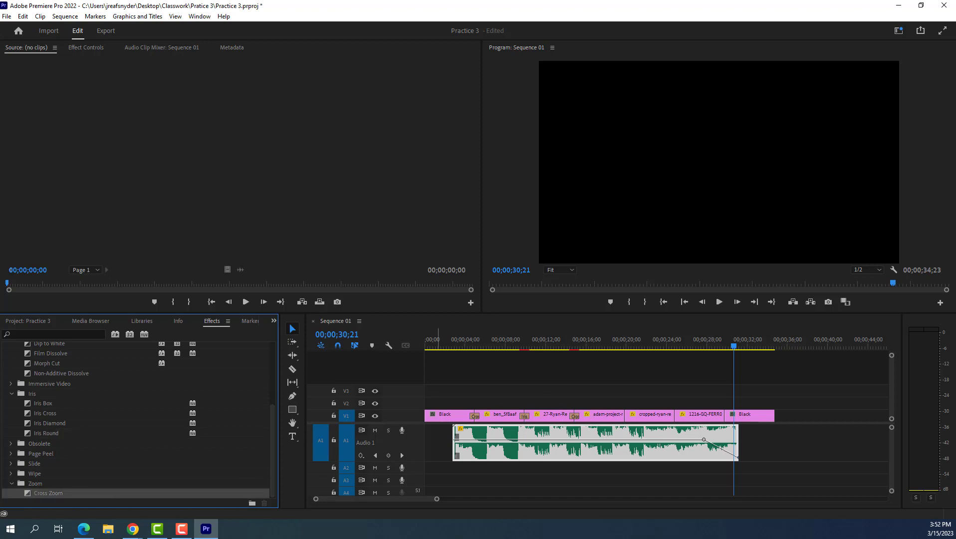
pyautogui.click(11, 473)
pyautogui.scroll(-3, 54, 481)
pyautogui.scroll(-4, 35, 484)
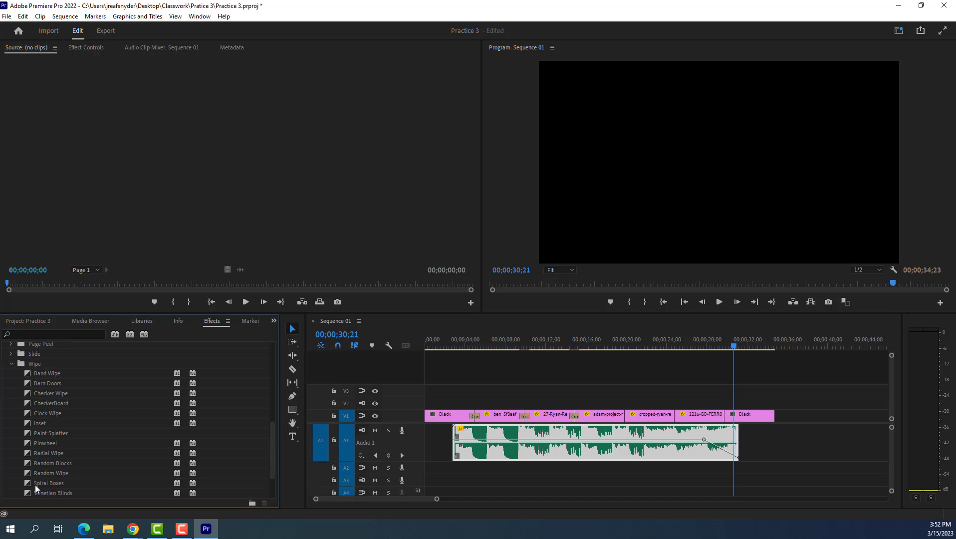
pyautogui.moveTo(33, 464); pyautogui.dragTo(624, 416)
# - Add Dip to White at the fifth cut and a Cross Dissolve before the closing black clip
pyautogui.scroll(5, 92, 425)
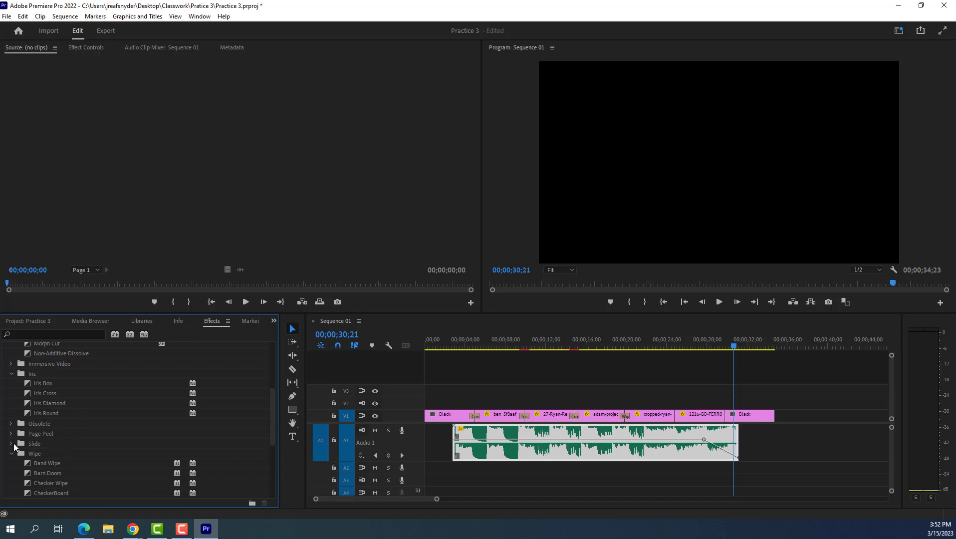
pyautogui.scroll(2, 21, 424)
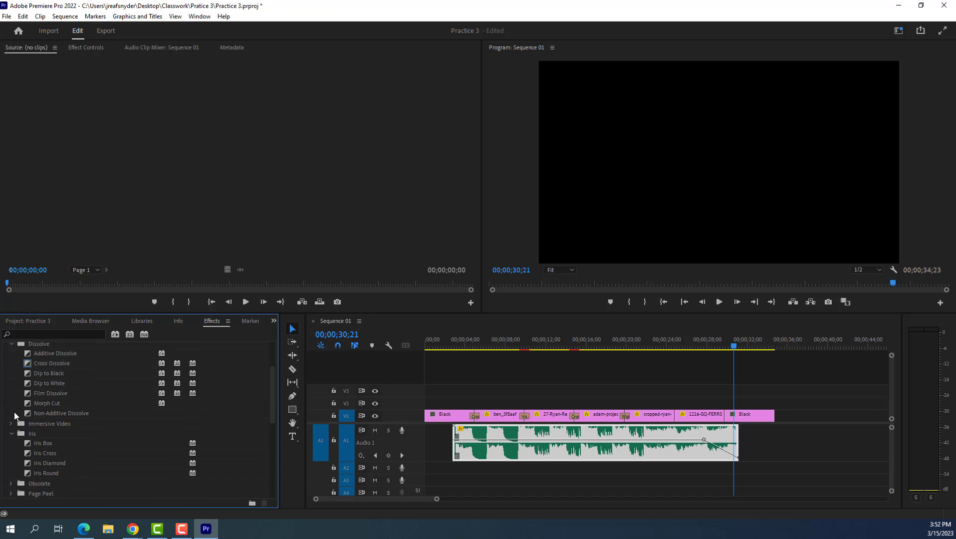
pyautogui.scroll(-5, 9, 443)
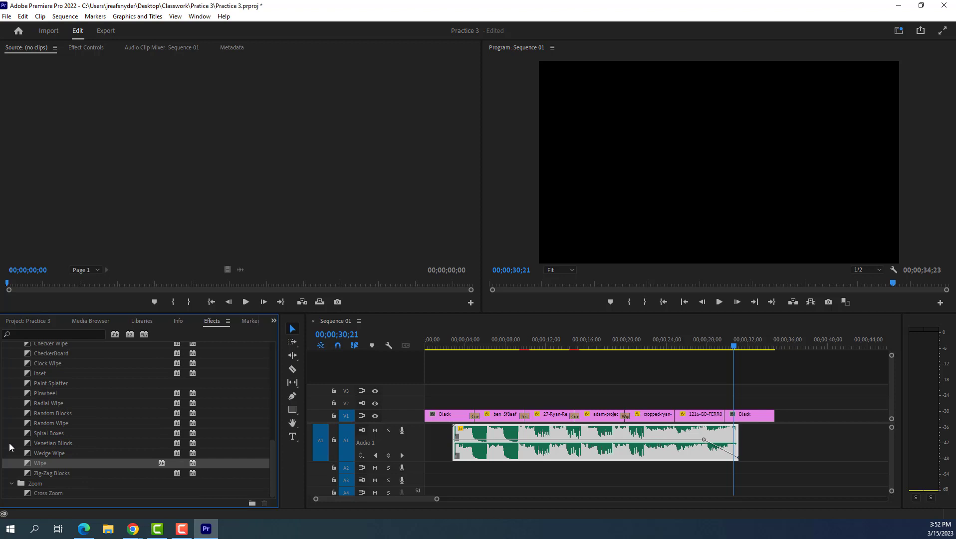
pyautogui.scroll(5, 9, 443)
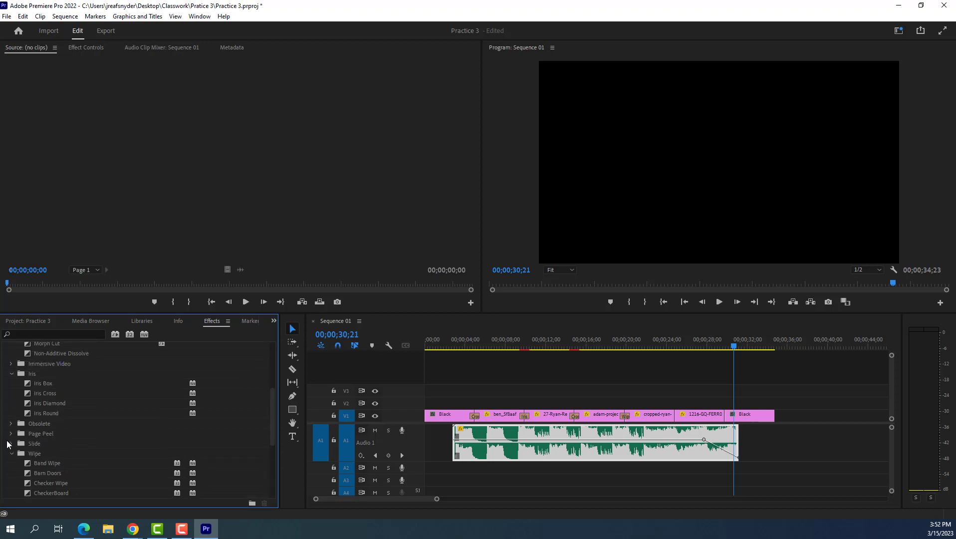
pyautogui.scroll(2, 12, 419)
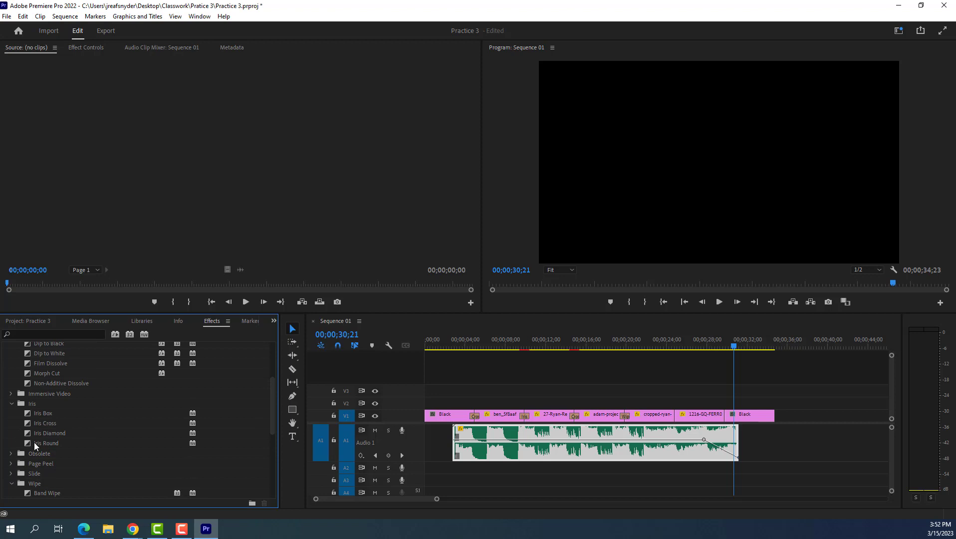
pyautogui.moveTo(43, 444); pyautogui.dragTo(588, 380)
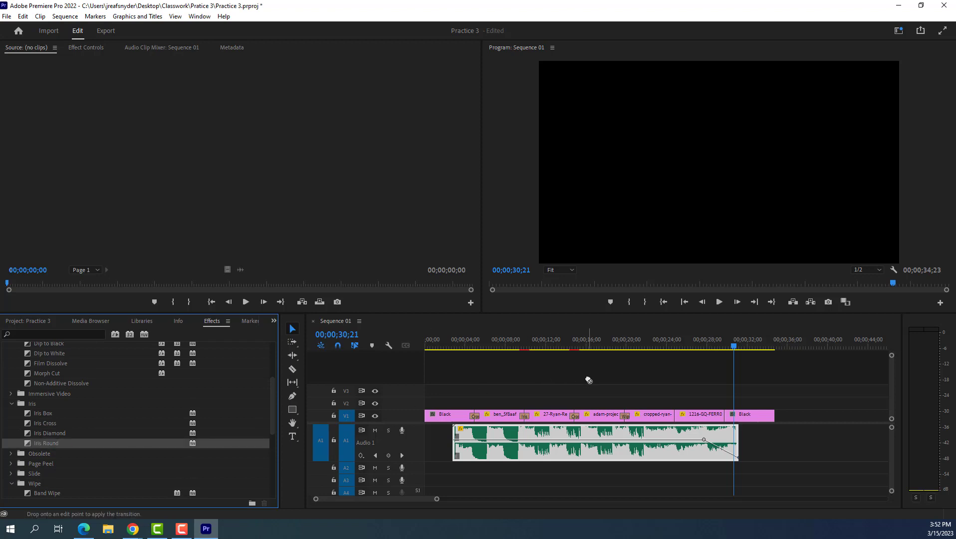
pyautogui.moveTo(672, 393); pyautogui.dragTo(97, 417)
pyautogui.scroll(2, 90, 419)
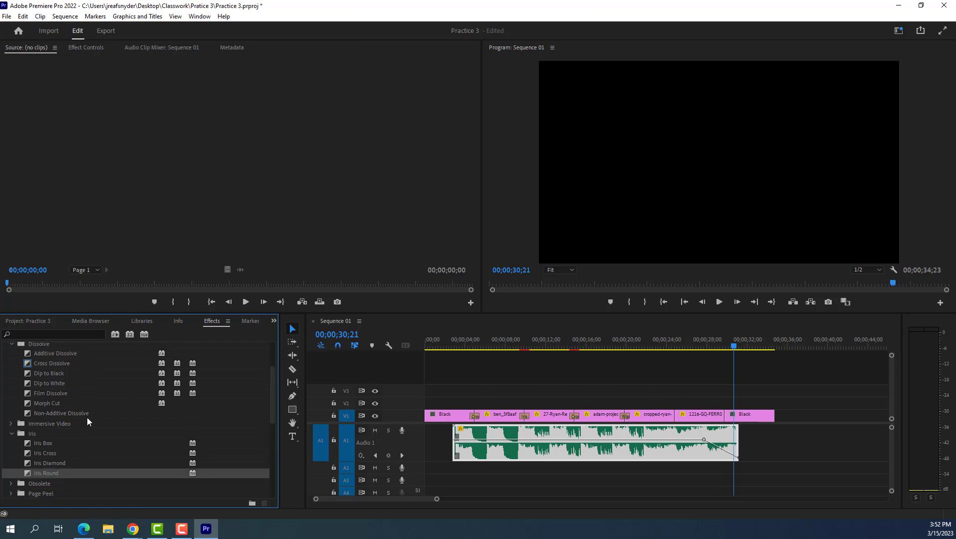
pyautogui.moveTo(50, 384); pyautogui.dragTo(675, 415)
pyautogui.moveTo(42, 363); pyautogui.dragTo(724, 416)
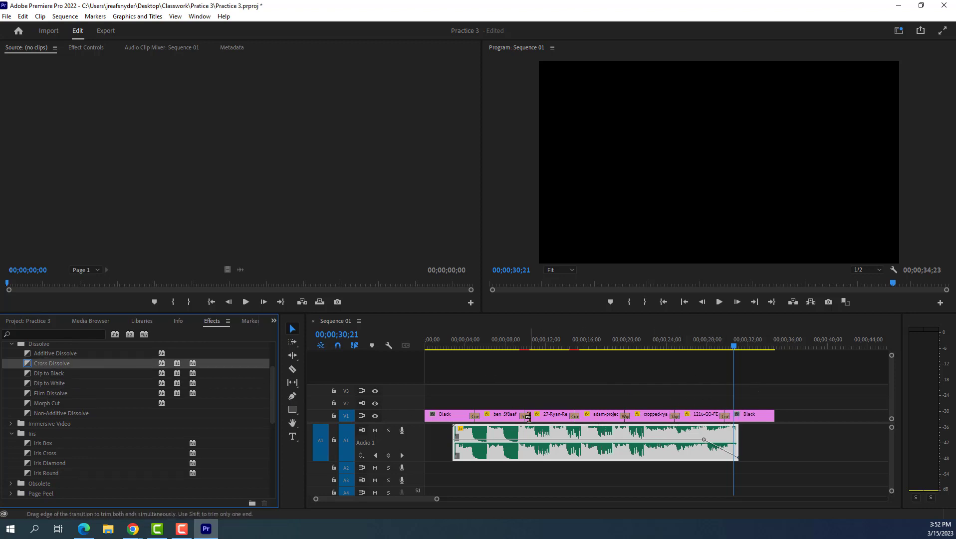
pyautogui.click(524, 416)
pyautogui.click(524, 340)
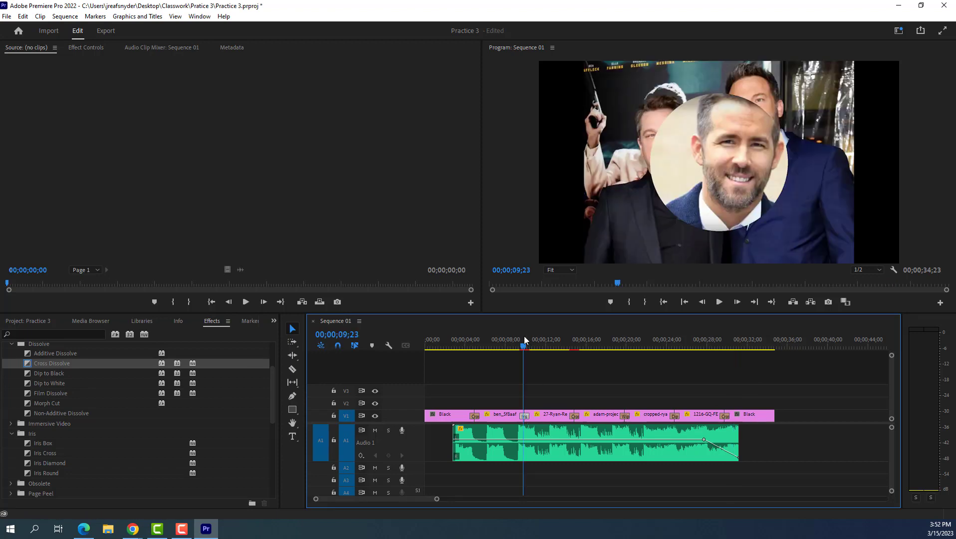
# - Show the Wipe transition's settings and make it start from the bottom-right corner
pyautogui.click(570, 339)
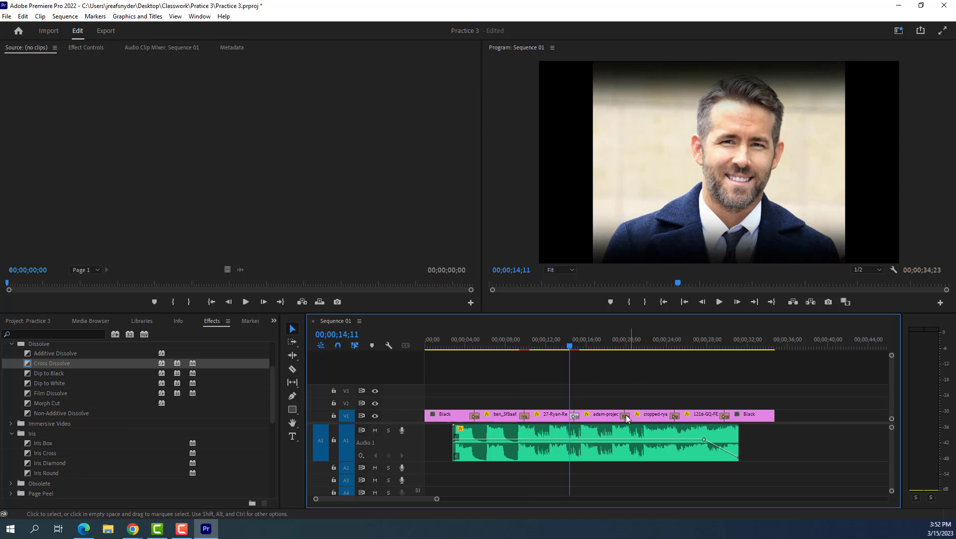
pyautogui.click(90, 46)
pyautogui.moveTo(574, 348); pyautogui.dragTo(624, 353)
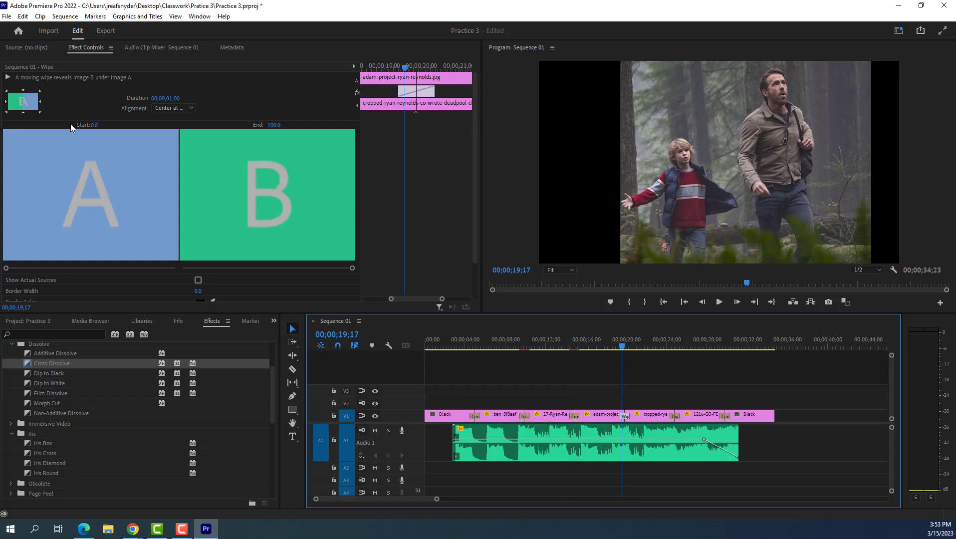
pyautogui.click(39, 111)
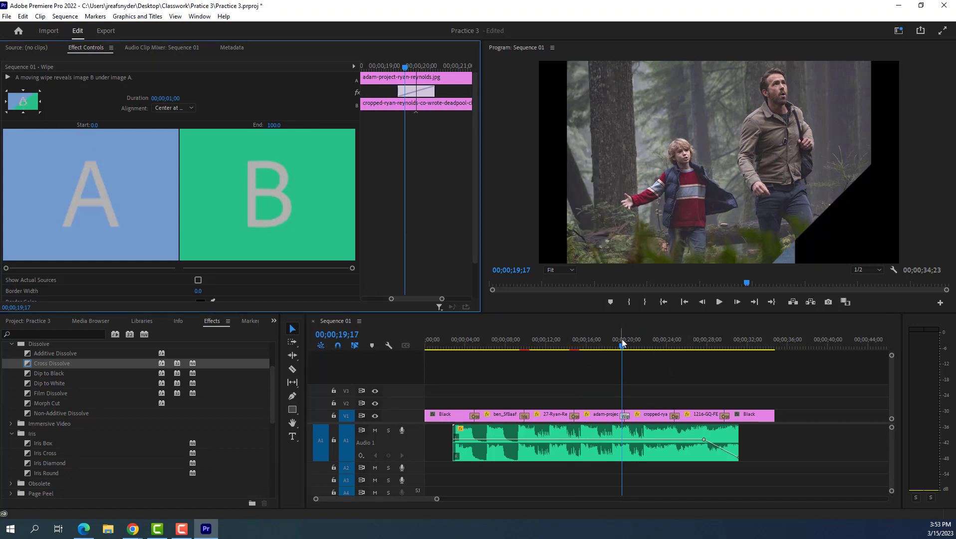
pyautogui.moveTo(622, 352); pyautogui.dragTo(617, 352)
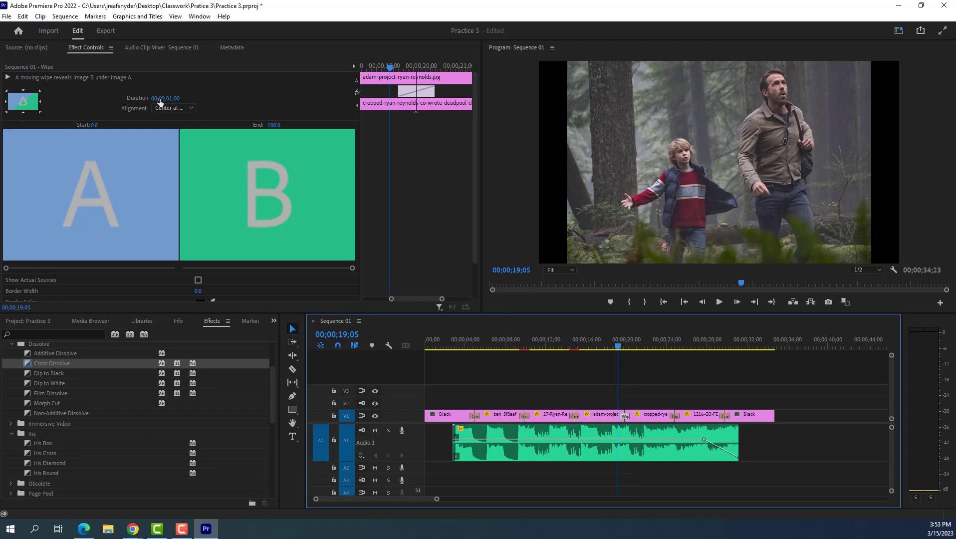
# - Stop playback, mute the A1 music track and park the playhead at 05;26 on the ben still
pyautogui.click(502, 417)
pyautogui.click(464, 344)
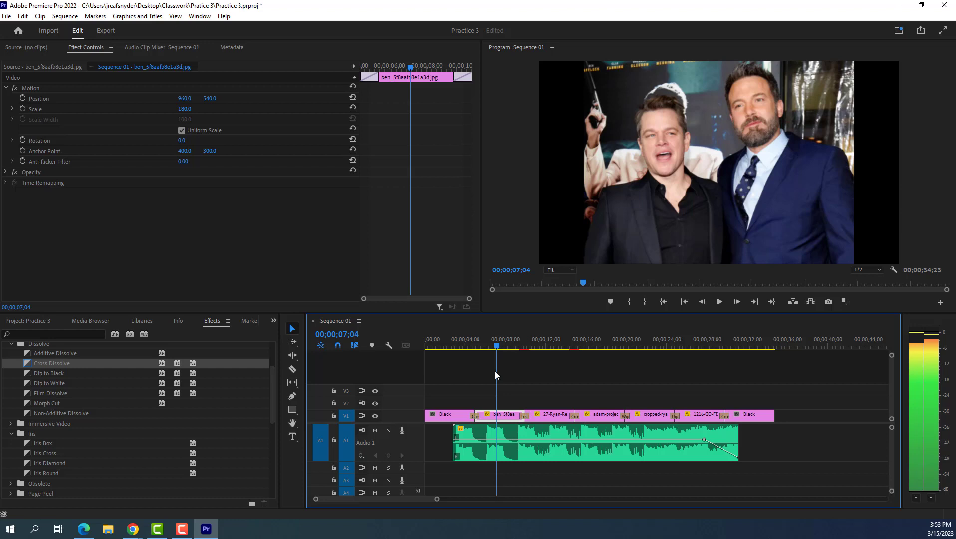
pyautogui.press('space')
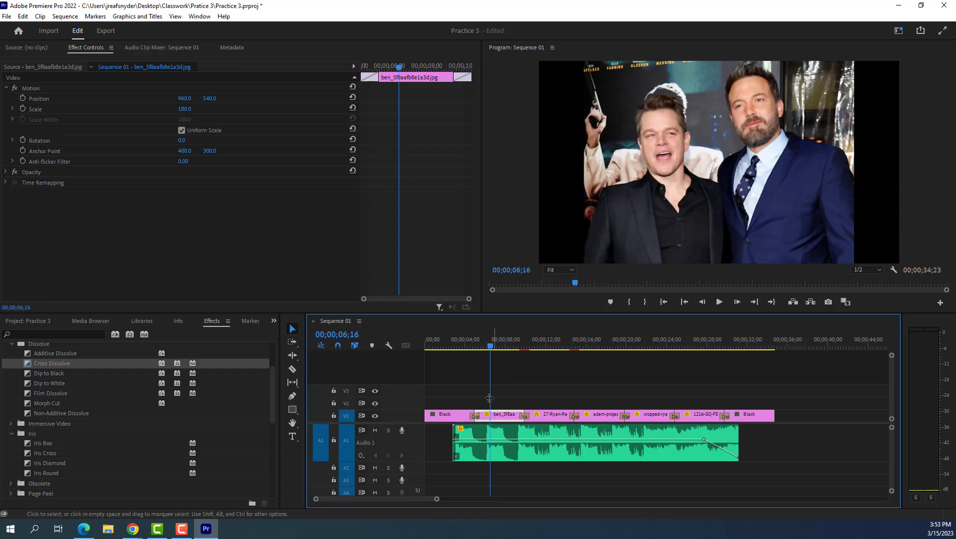
pyautogui.click(375, 432)
pyautogui.moveTo(399, 68); pyautogui.dragTo(386, 70)
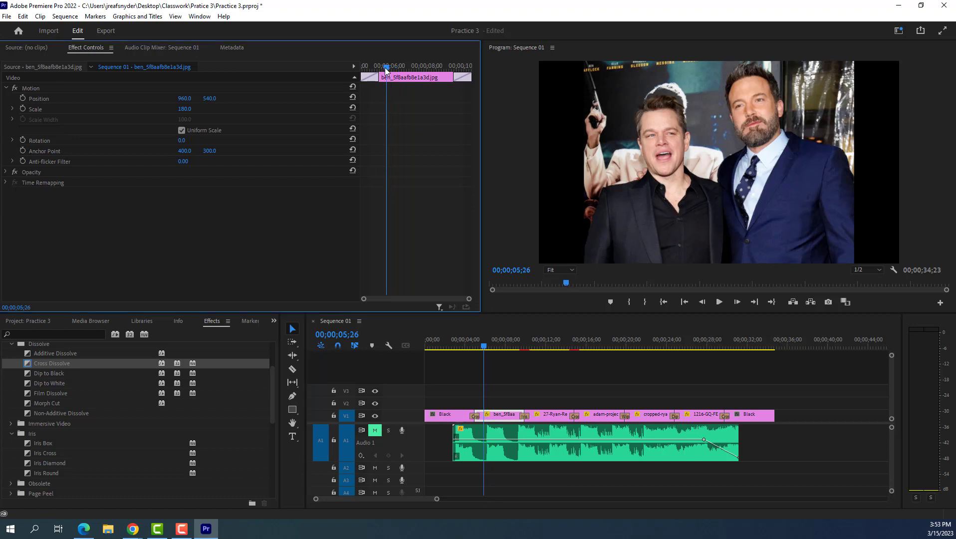
# - Add Position and Scale keyframes and enlarge the ben still to scale 240.5
pyautogui.click(22, 98)
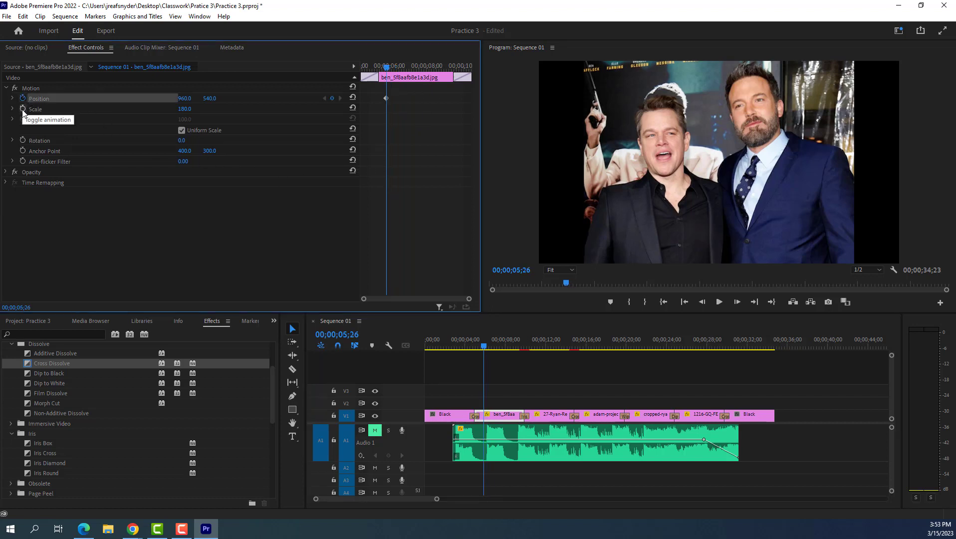
pyautogui.click(22, 109)
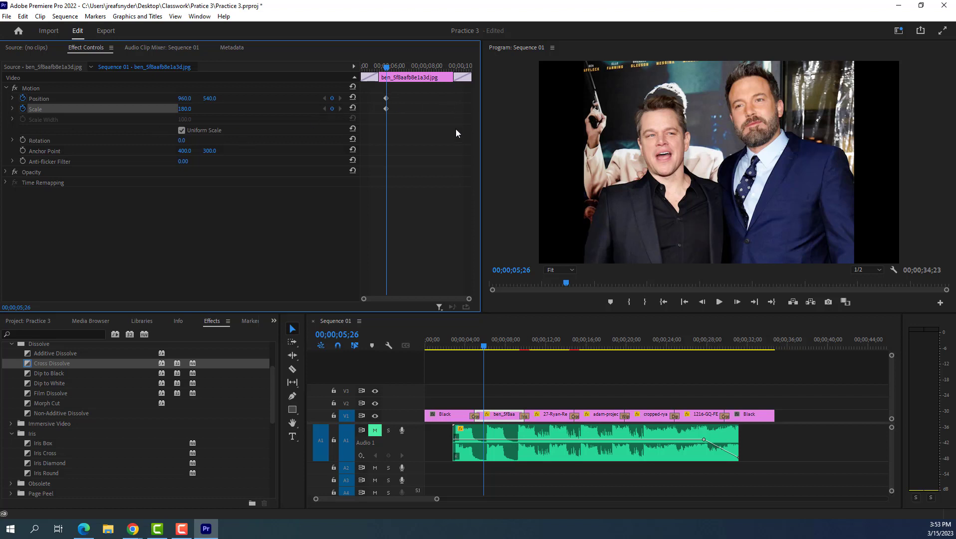
pyautogui.click(688, 191)
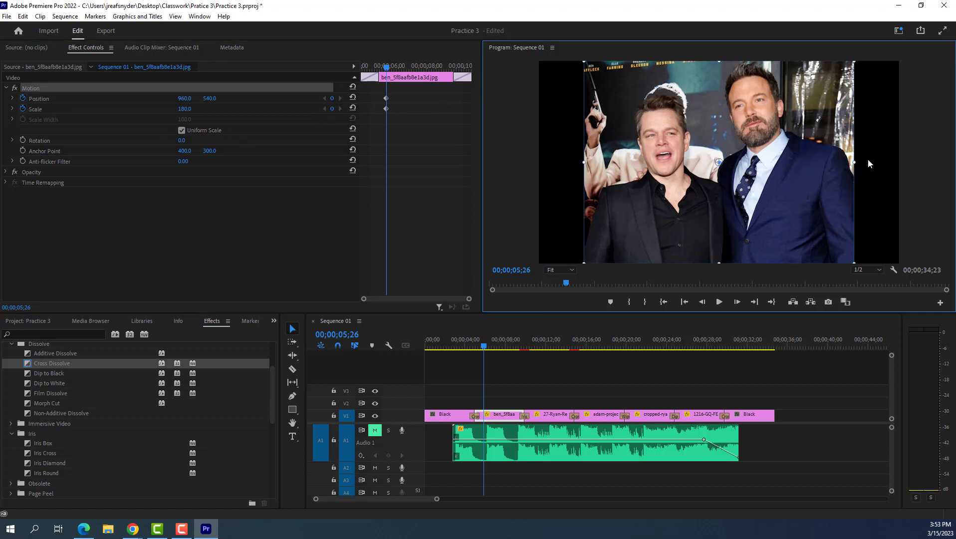
pyautogui.moveTo(853, 168); pyautogui.dragTo(866, 196)
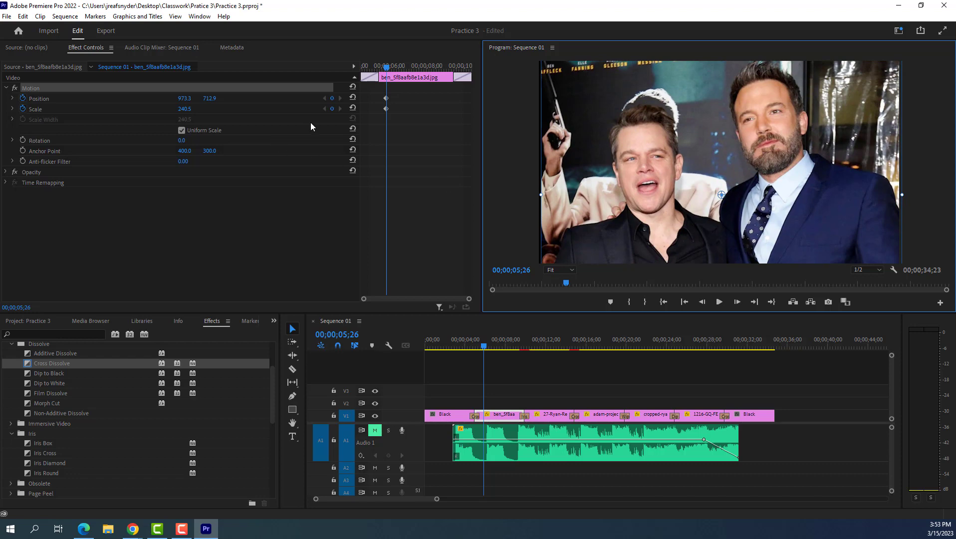
# - At 08;09, zoom the ben still to 330.9, shift it down-left, and scrub to check
pyautogui.moveTo(391, 66); pyautogui.dragTo(431, 66)
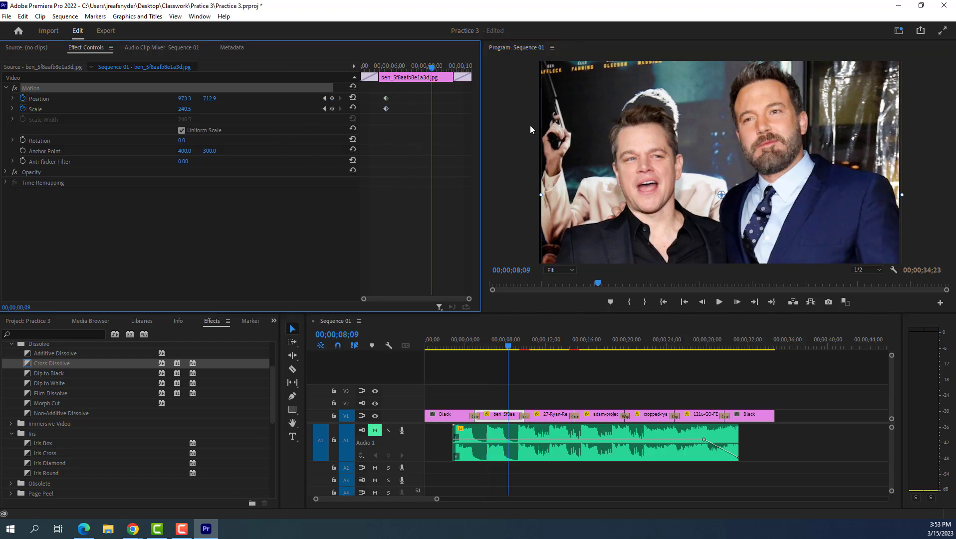
pyautogui.click(662, 185)
pyautogui.moveTo(541, 194); pyautogui.dragTo(471, 200)
pyautogui.moveTo(627, 162); pyautogui.dragTo(615, 198)
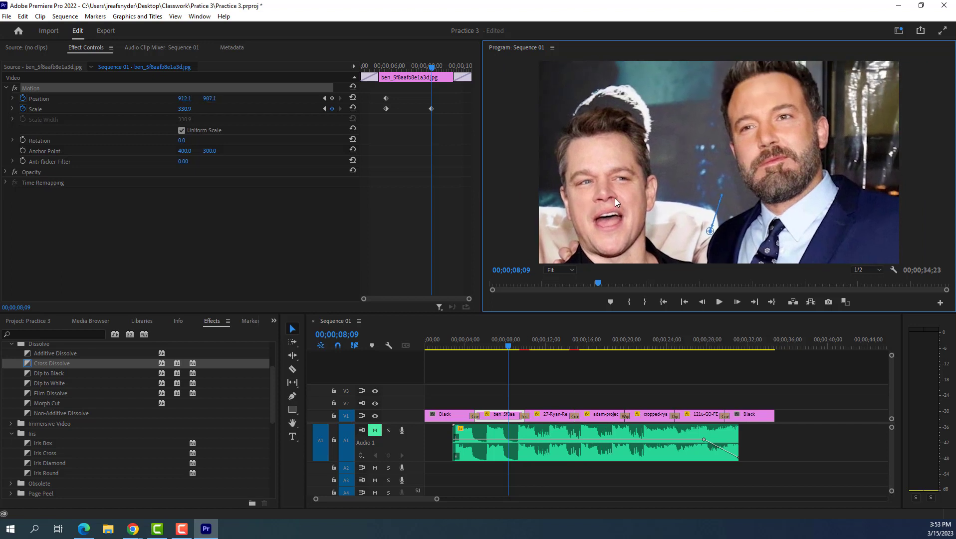
pyautogui.moveTo(427, 71); pyautogui.dragTo(385, 76)
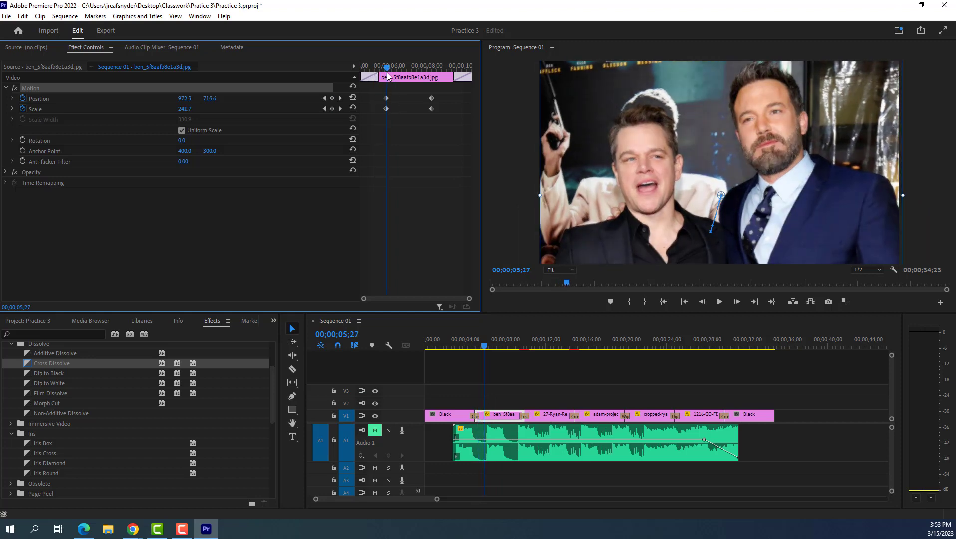
pyautogui.moveTo(387, 74); pyautogui.dragTo(432, 80)
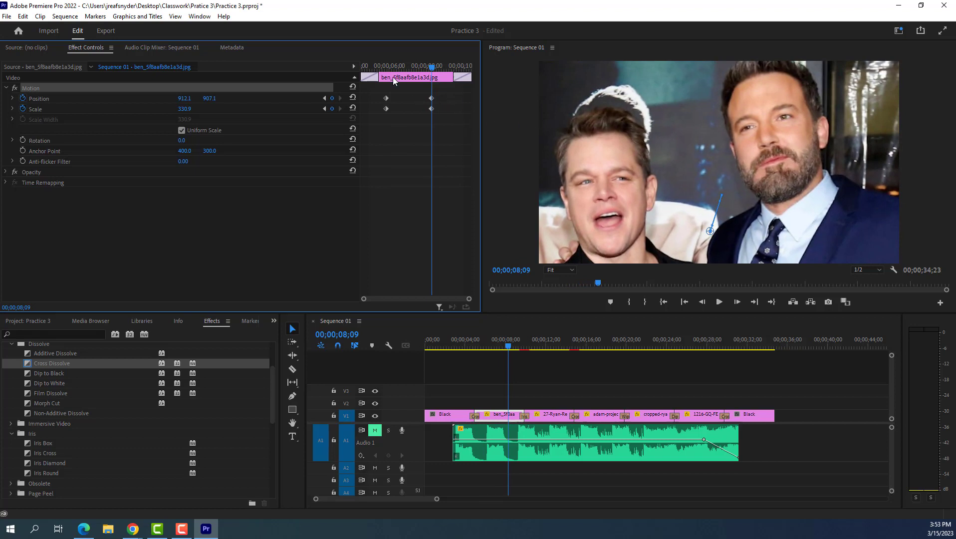
pyautogui.moveTo(432, 68); pyautogui.dragTo(362, 68)
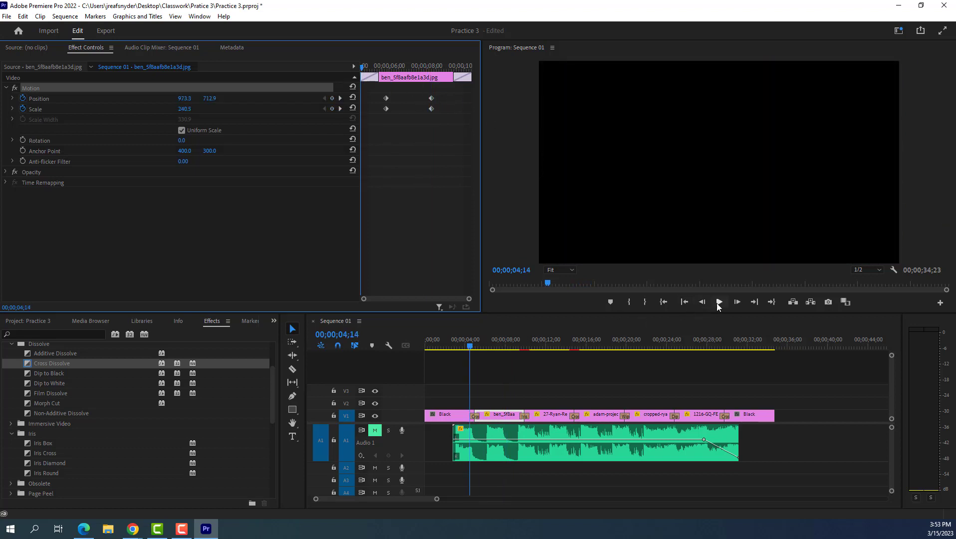
# - Drag the ben still's ending Position and Scale keyframes to the clip's end
pyautogui.click(718, 302)
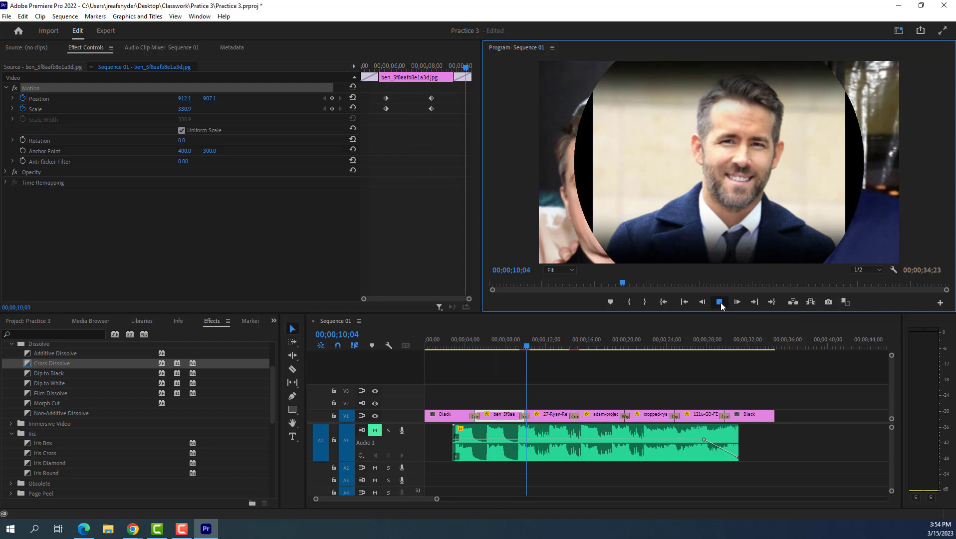
pyautogui.click(719, 301)
pyautogui.moveTo(400, 92); pyautogui.dragTo(354, 102)
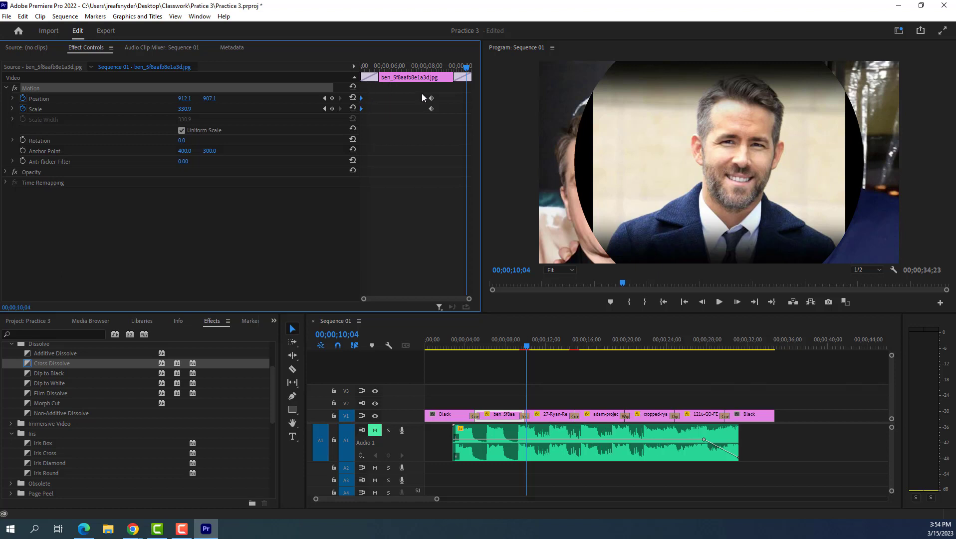
pyautogui.moveTo(420, 91); pyautogui.dragTo(474, 103)
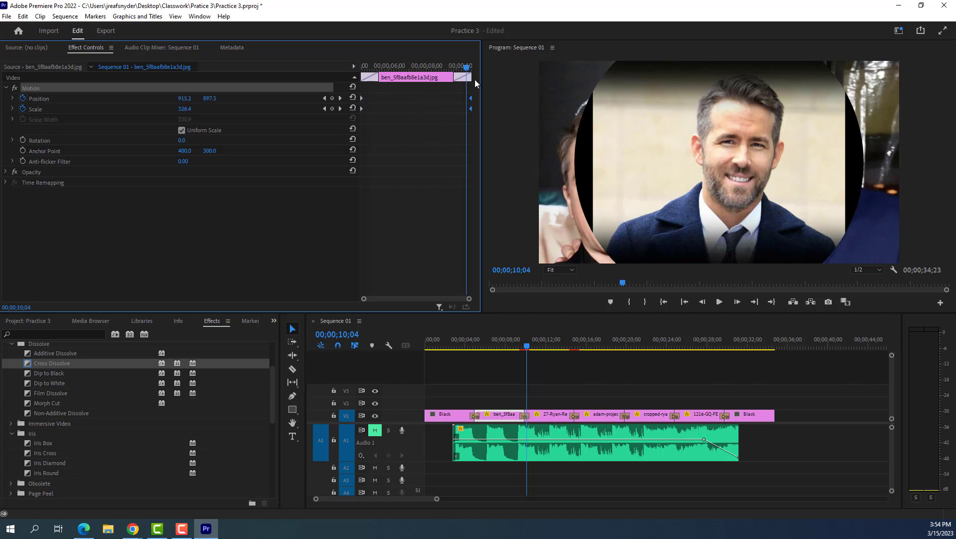
# - Replay the lengthened zoom, then select the 27-Ryan-Reynolds still
pyautogui.moveTo(465, 68); pyautogui.dragTo(349, 73)
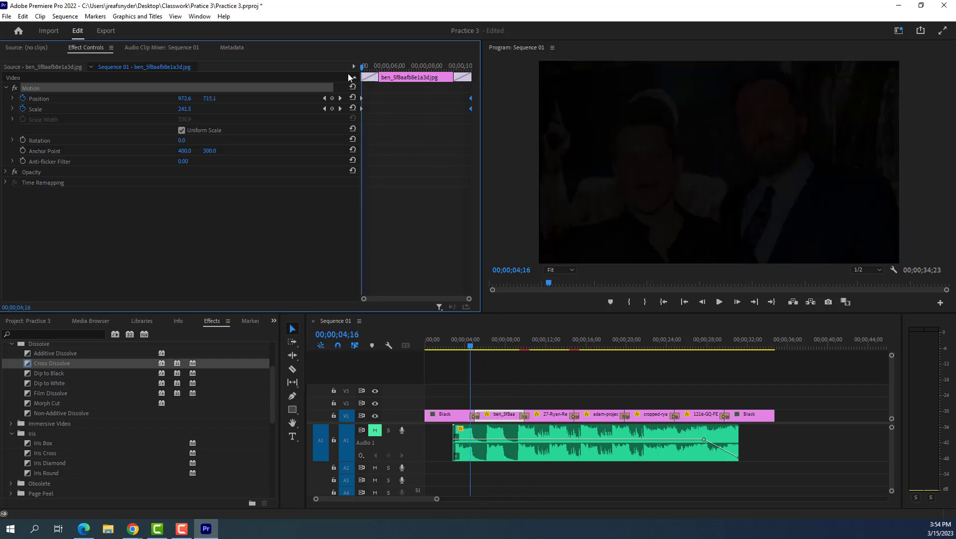
pyautogui.click(719, 302)
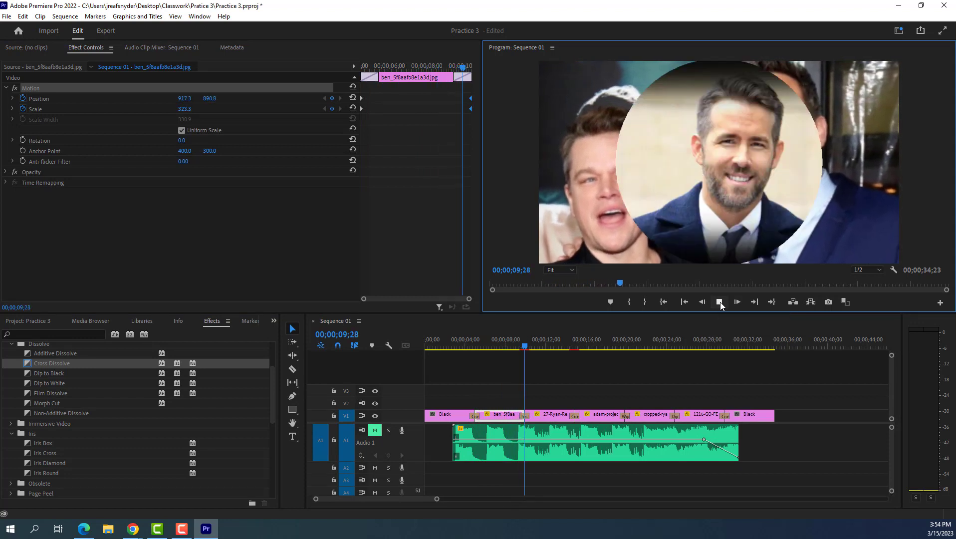
pyautogui.click(719, 302)
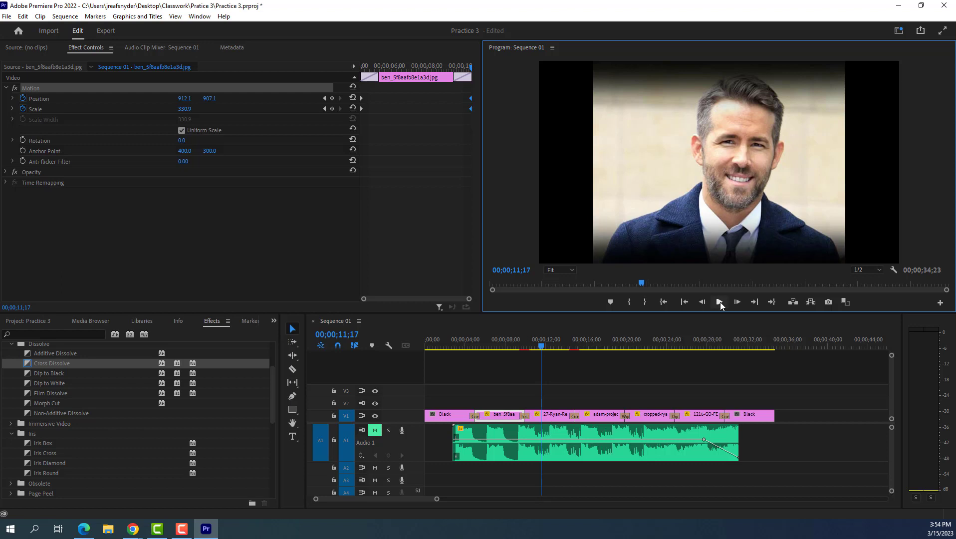
pyautogui.click(551, 416)
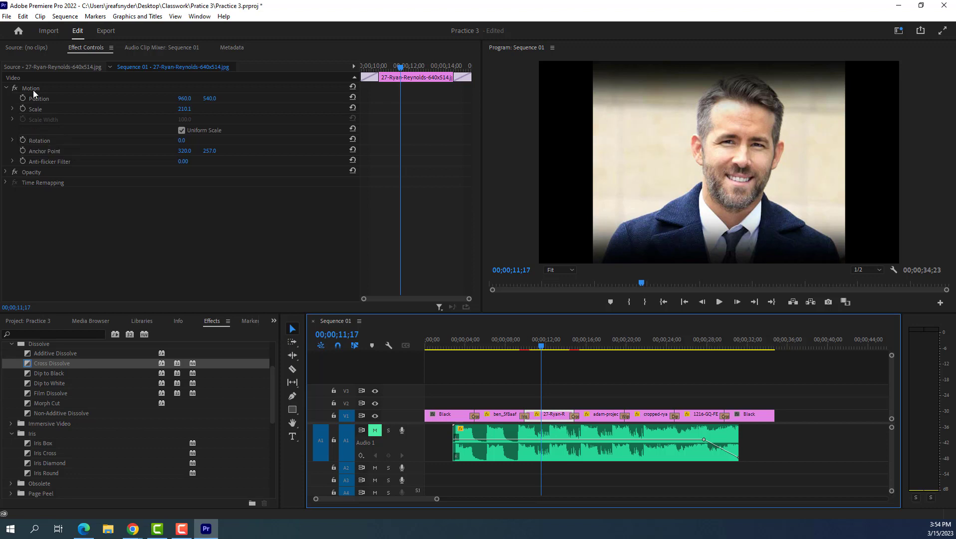
# - Add Position, Scale and Rotation keyframes and enlarge the still to scale 305.7
pyautogui.click(22, 98)
pyautogui.click(23, 109)
pyautogui.click(23, 140)
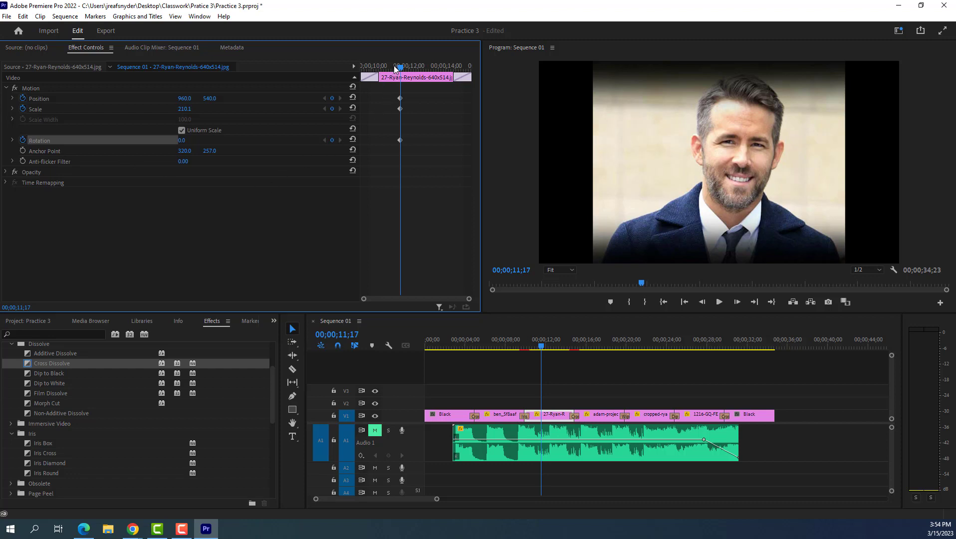
pyautogui.click(603, 162)
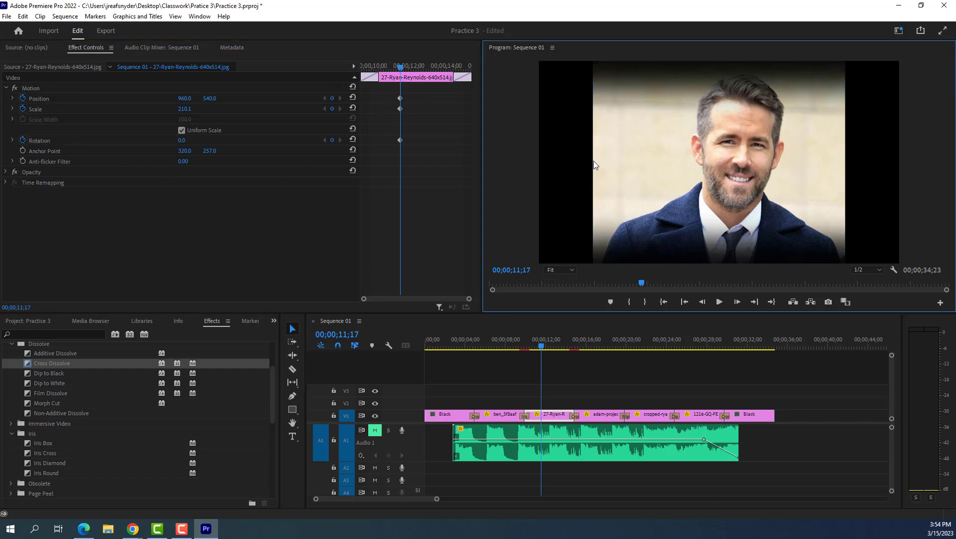
pyautogui.click(593, 160)
pyautogui.click(596, 163)
pyautogui.moveTo(593, 163); pyautogui.dragTo(533, 174)
# - At 13;04, rotate the still to 183.5°, scale it to 416.0 and shift it down-left
pyautogui.moveTo(398, 68); pyautogui.dragTo(431, 134)
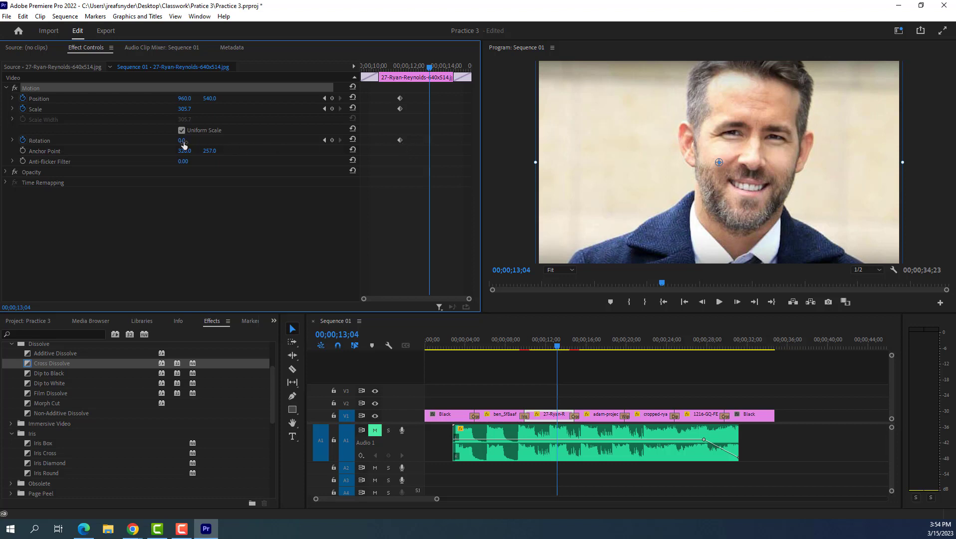
pyautogui.moveTo(183, 142); pyautogui.dragTo(364, 142)
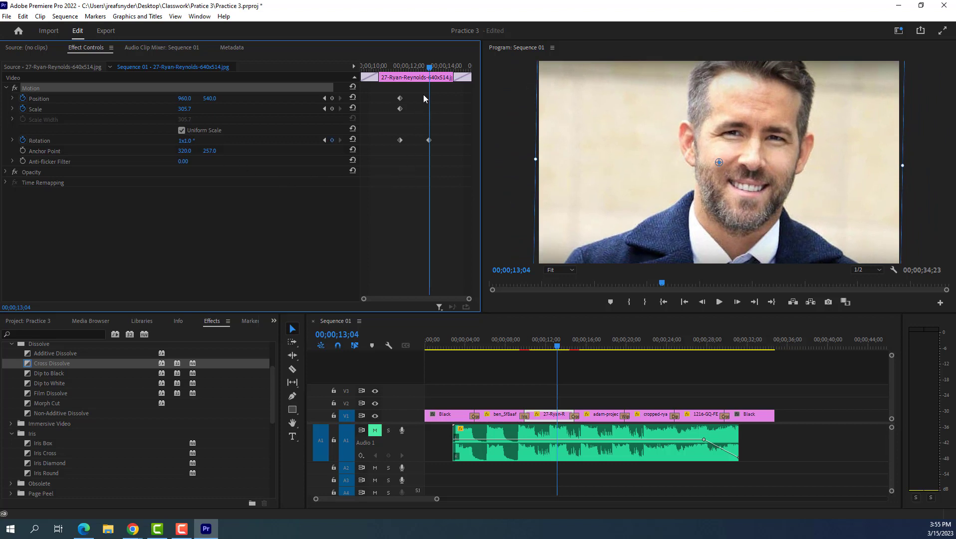
pyautogui.moveTo(534, 159); pyautogui.dragTo(471, 162)
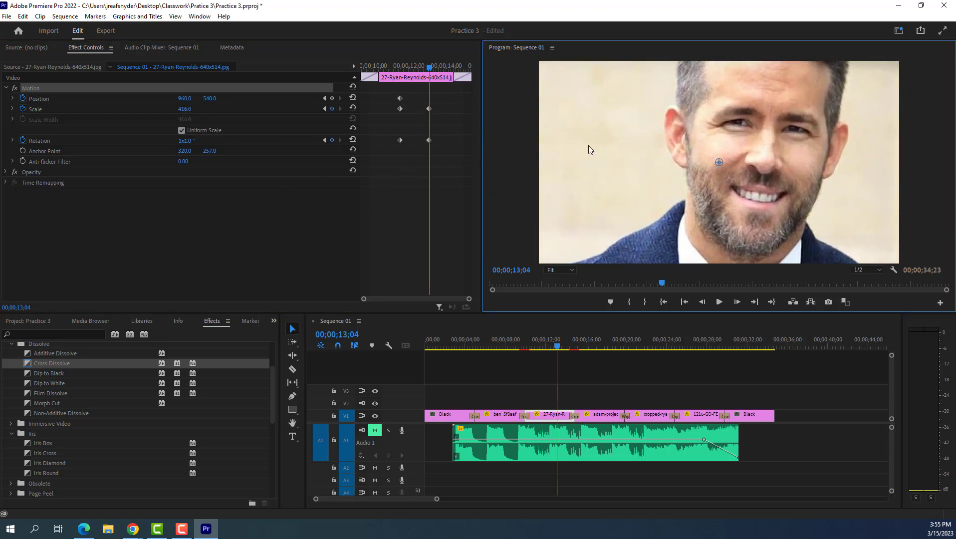
pyautogui.moveTo(630, 141); pyautogui.dragTo(610, 160)
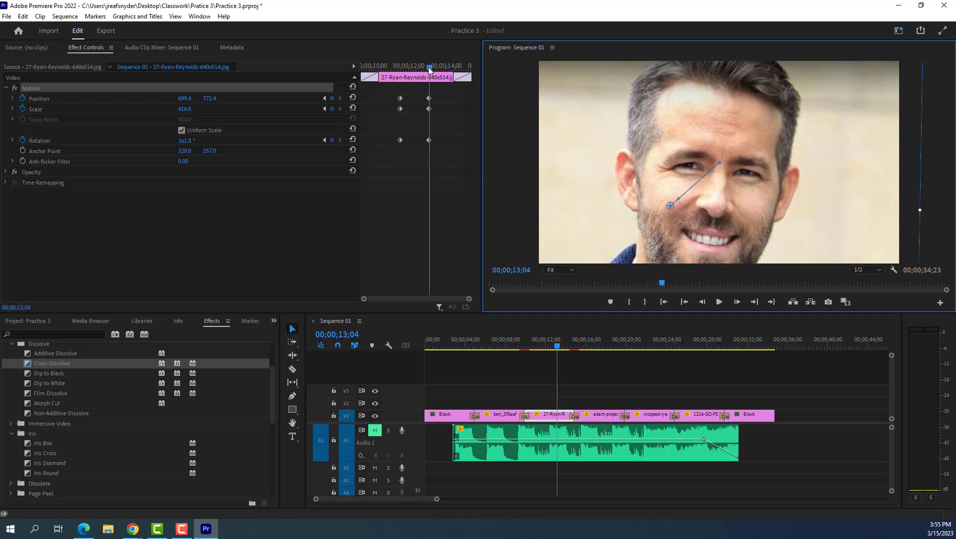
pyautogui.moveTo(429, 69); pyautogui.dragTo(387, 170)
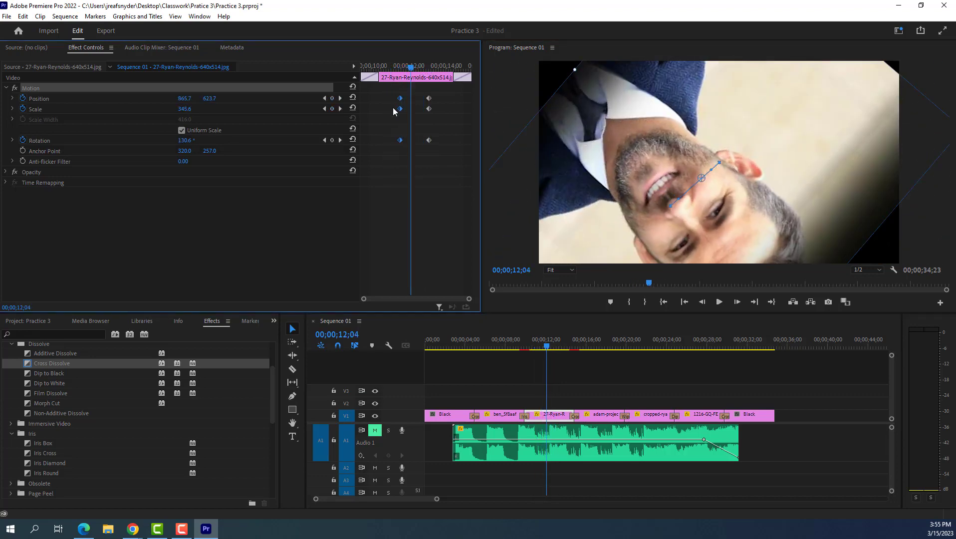
# - Shift the starting keyframes earlier, move the ending ones to the clip end, and replay
pyautogui.moveTo(398, 97); pyautogui.dragTo(491, 111)
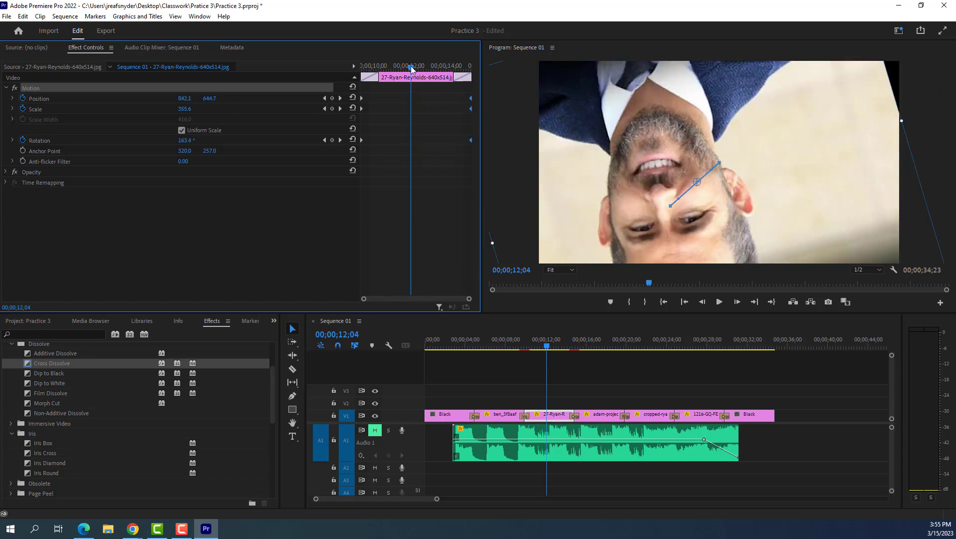
pyautogui.moveTo(412, 71); pyautogui.dragTo(318, 79)
pyautogui.press('Left')
pyautogui.press('Left')
pyautogui.press('Left')
pyautogui.click(719, 301)
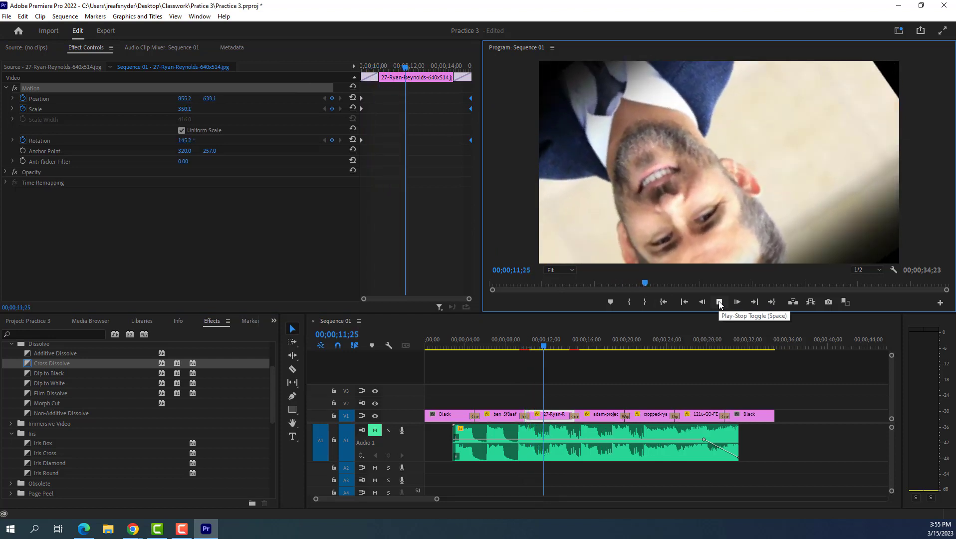
pyautogui.click(719, 302)
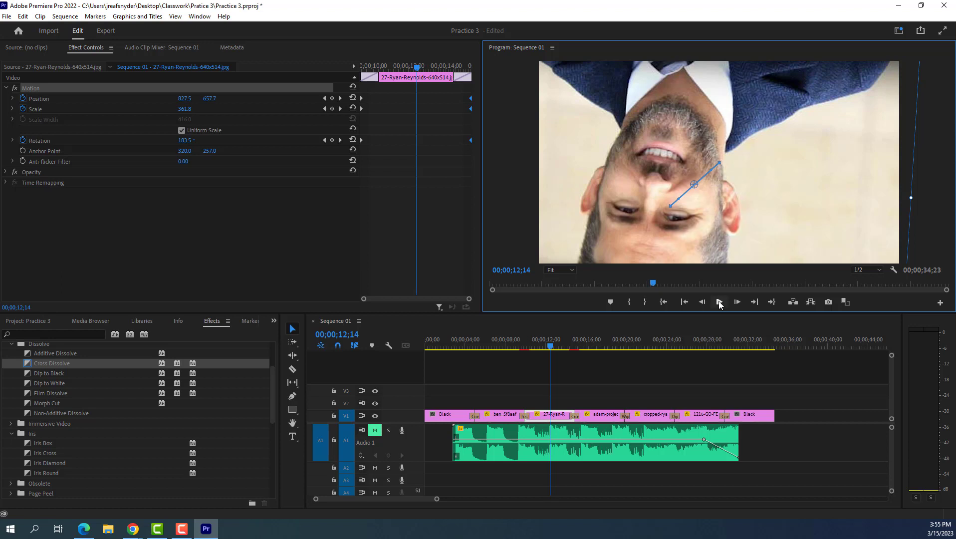
pyautogui.click(602, 416)
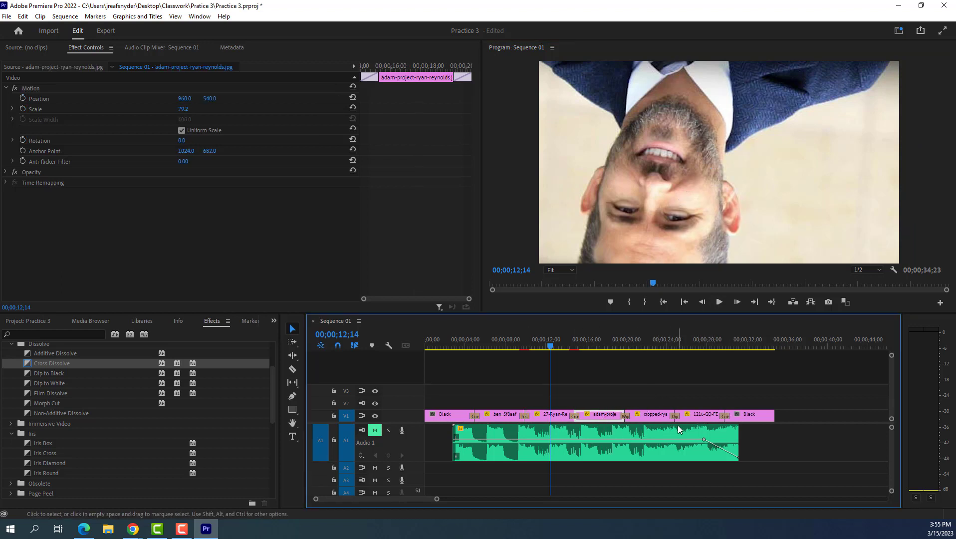
pyautogui.click(546, 415)
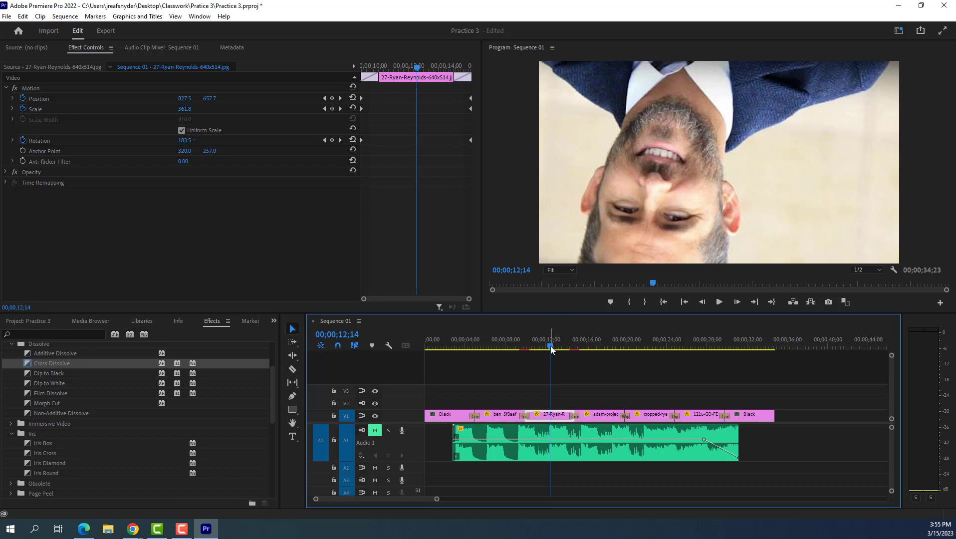
pyautogui.click(597, 349)
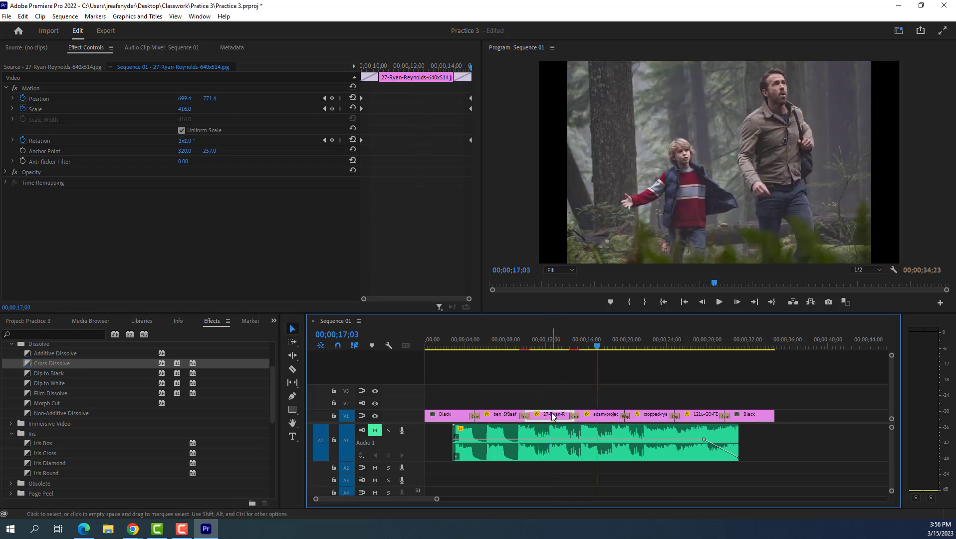
pyautogui.moveTo(589, 354); pyautogui.dragTo(520, 357)
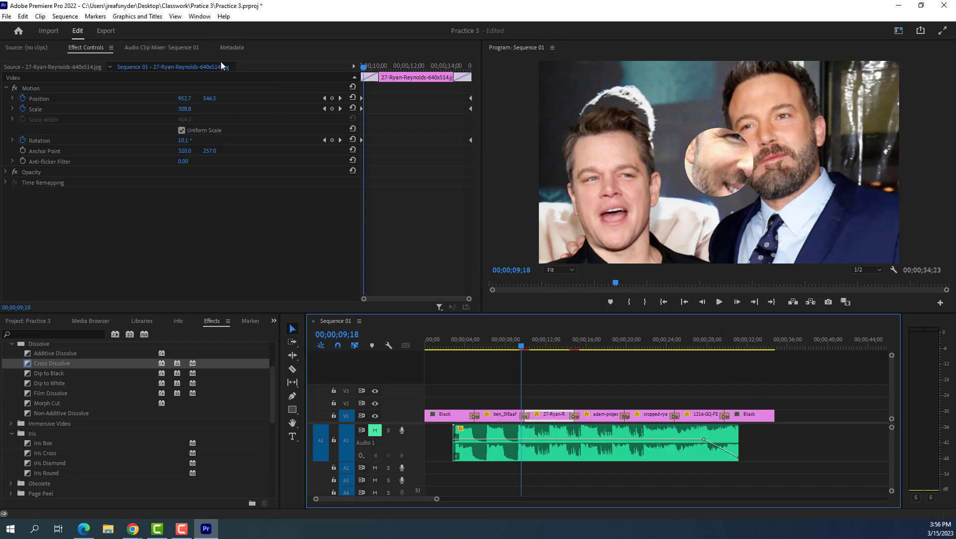
# - Choose Window > Workspaces > Captions and Graphics to show the title templates
pyautogui.click(199, 17)
pyautogui.moveTo(206, 29)
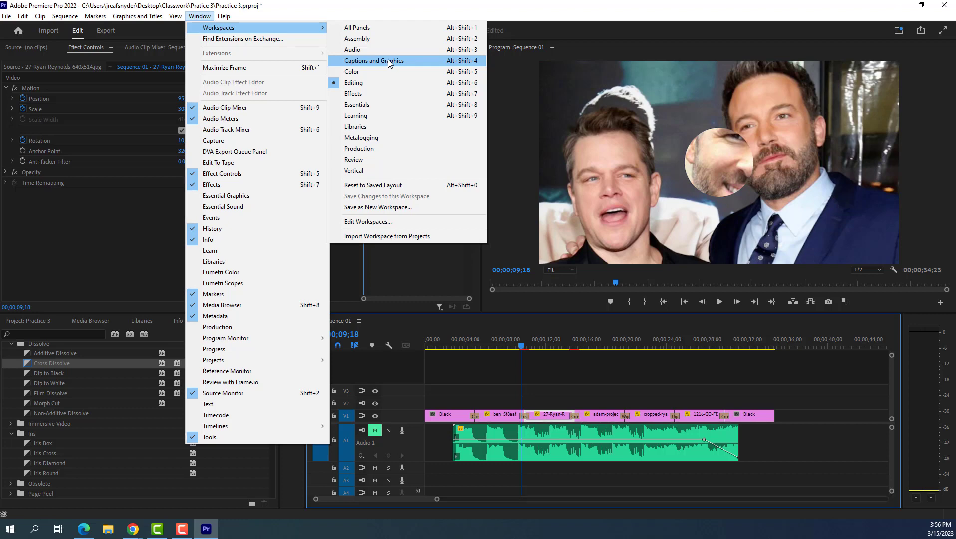
pyautogui.click(388, 61)
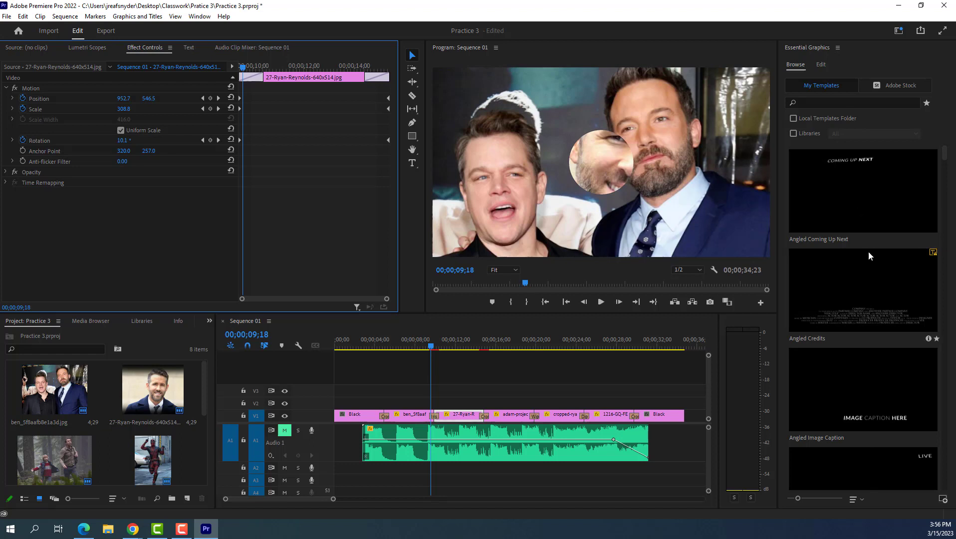
# - Scroll the templates and drop Classic Logo Presents onto track V2
pyautogui.scroll(-6, 867, 214)
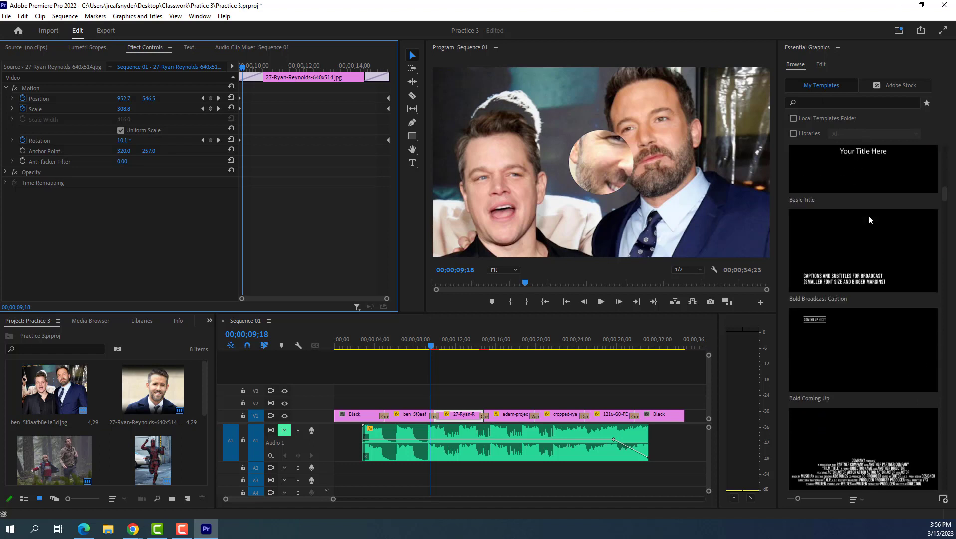
pyautogui.scroll(-6, 867, 214)
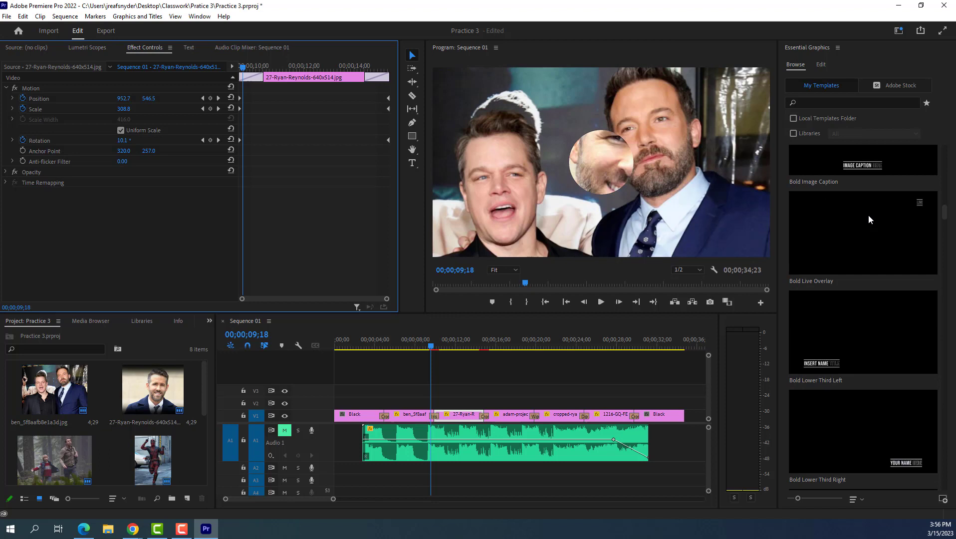
pyautogui.scroll(-6, 867, 215)
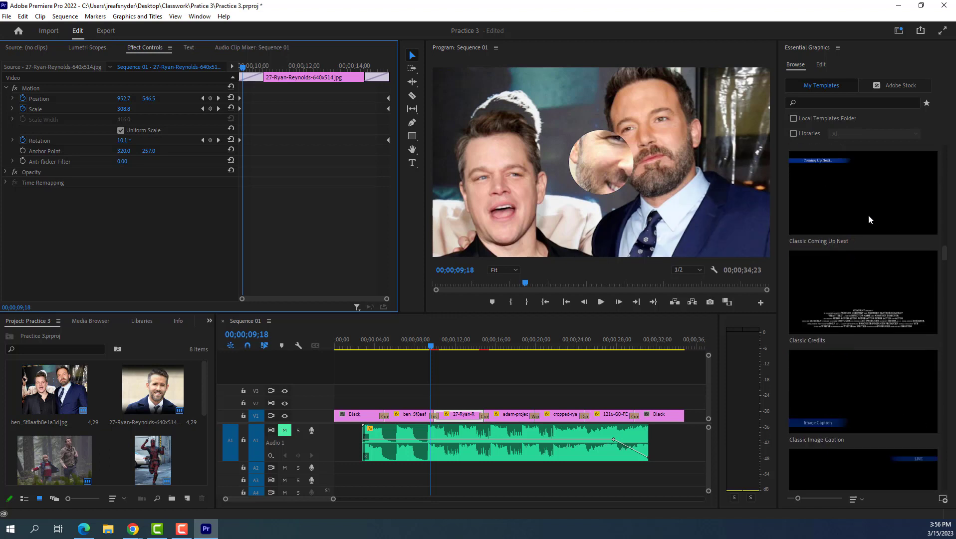
pyautogui.scroll(-6, 868, 215)
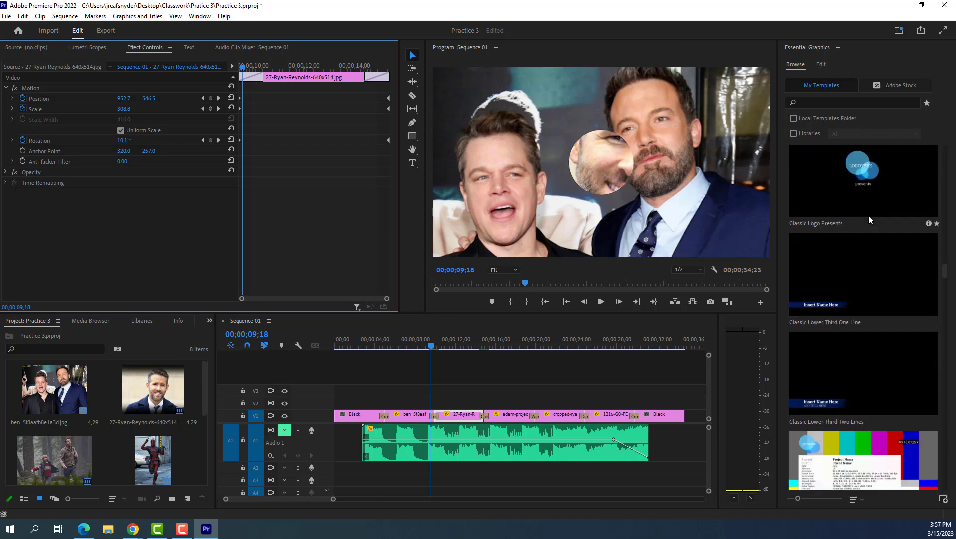
pyautogui.moveTo(879, 269)
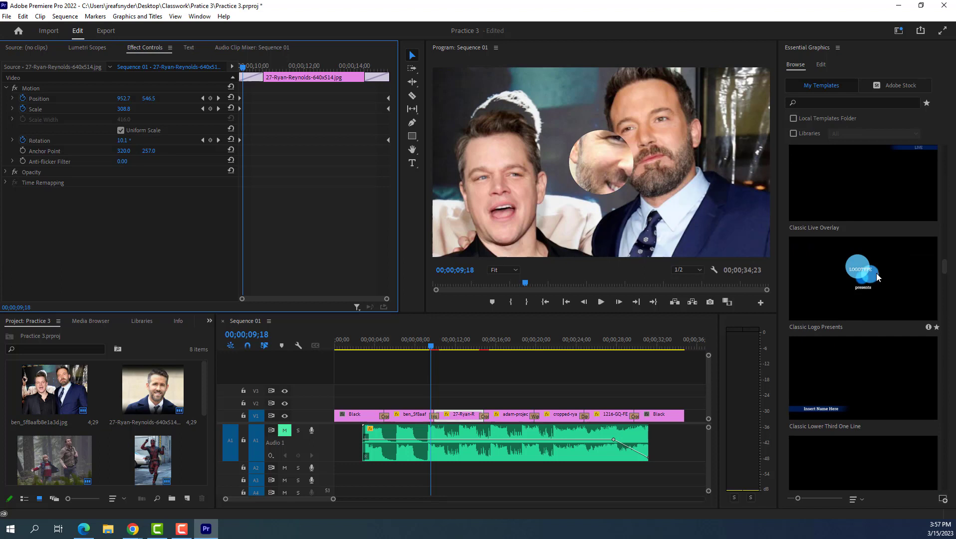
pyautogui.moveTo(879, 277); pyautogui.dragTo(390, 406)
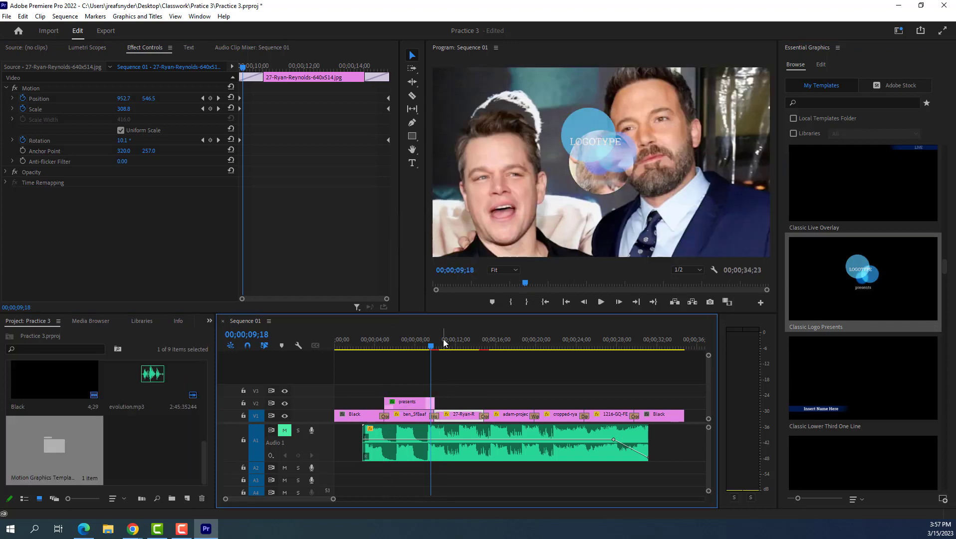
# - Preview the logo title playing to the presents frame, then select its clip
pyautogui.moveTo(429, 347); pyautogui.dragTo(370, 348)
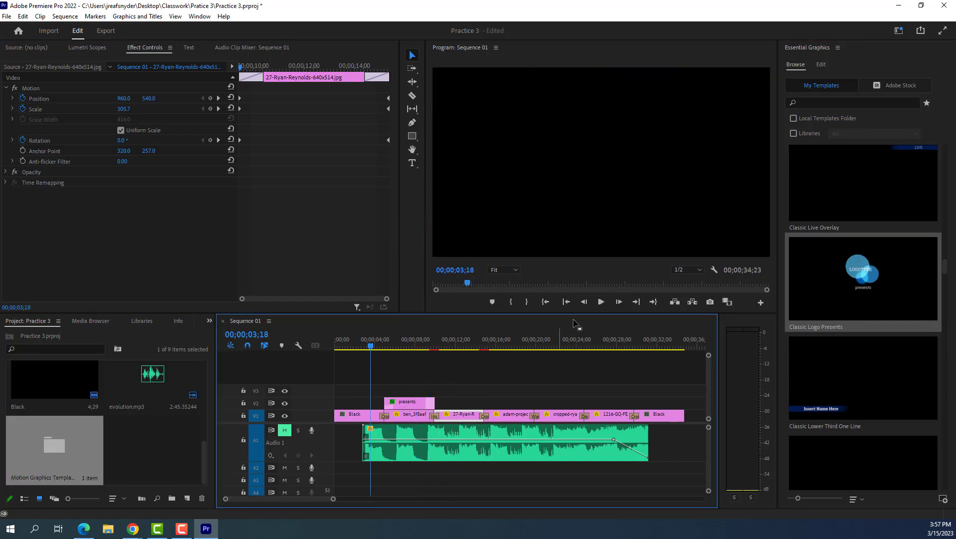
pyautogui.click(601, 303)
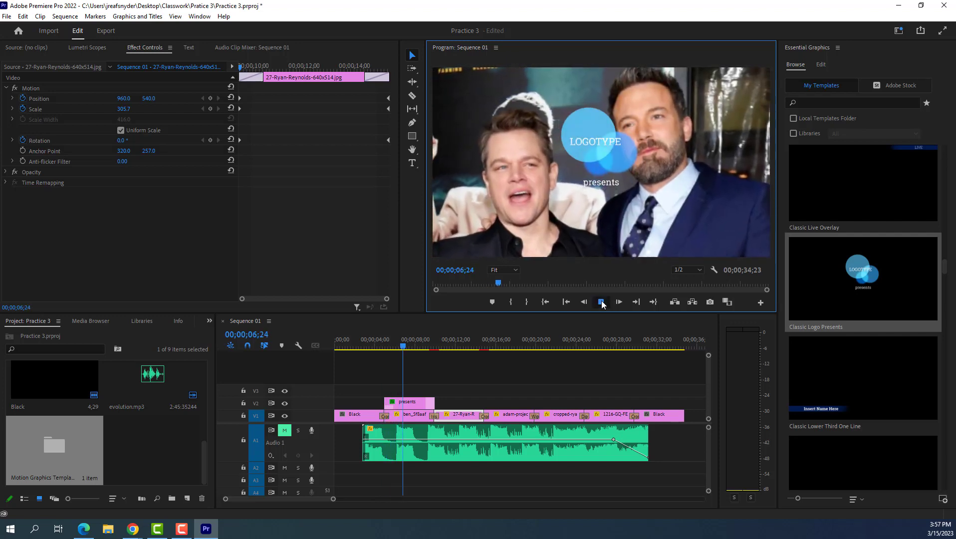
pyautogui.click(602, 303)
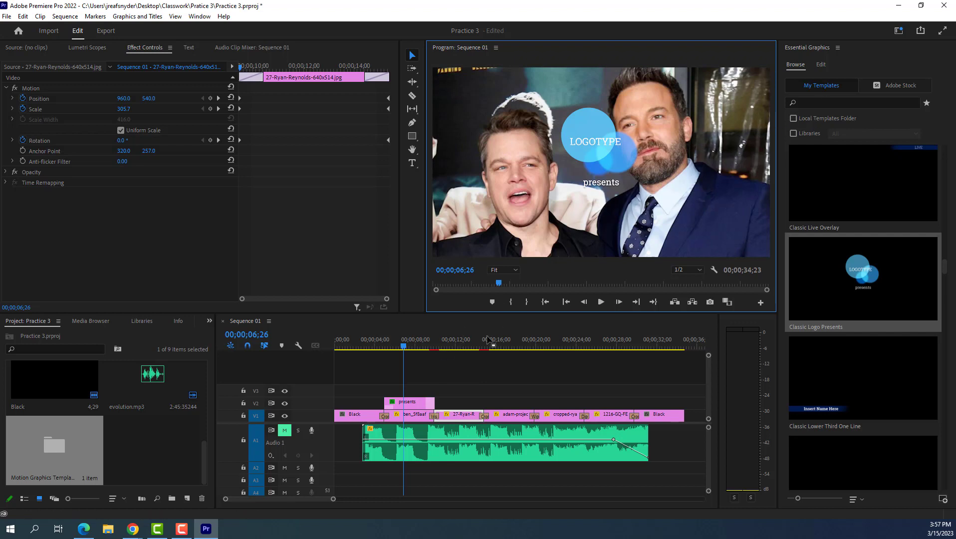
pyautogui.click(411, 404)
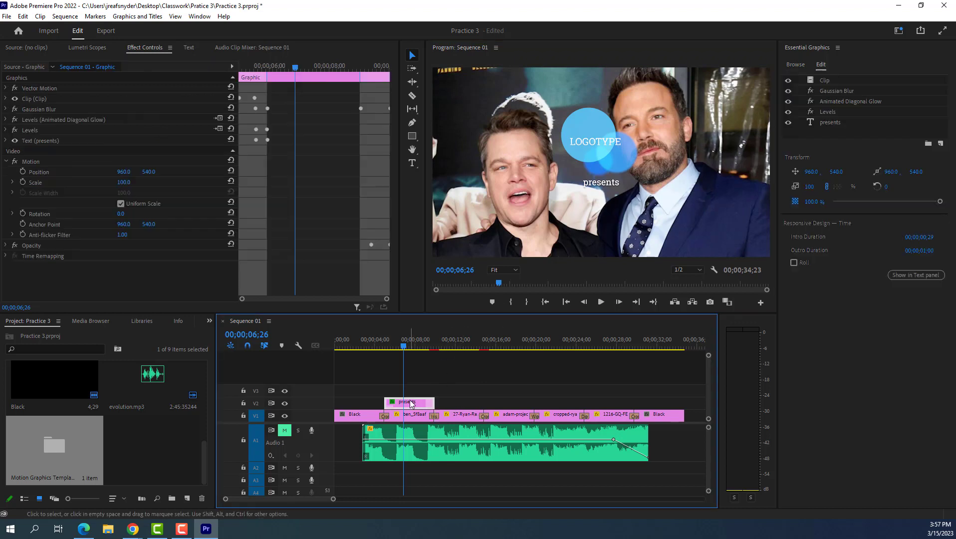
# - Inspect the presents title's Clip and text layers, cancel a stray text layer, and reselect the clip
pyautogui.click(826, 65)
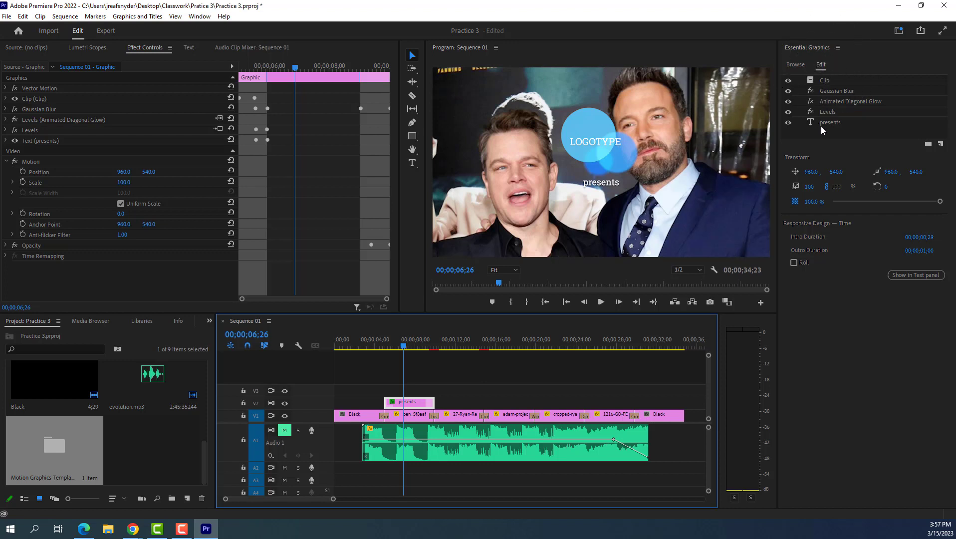
pyautogui.click(820, 79)
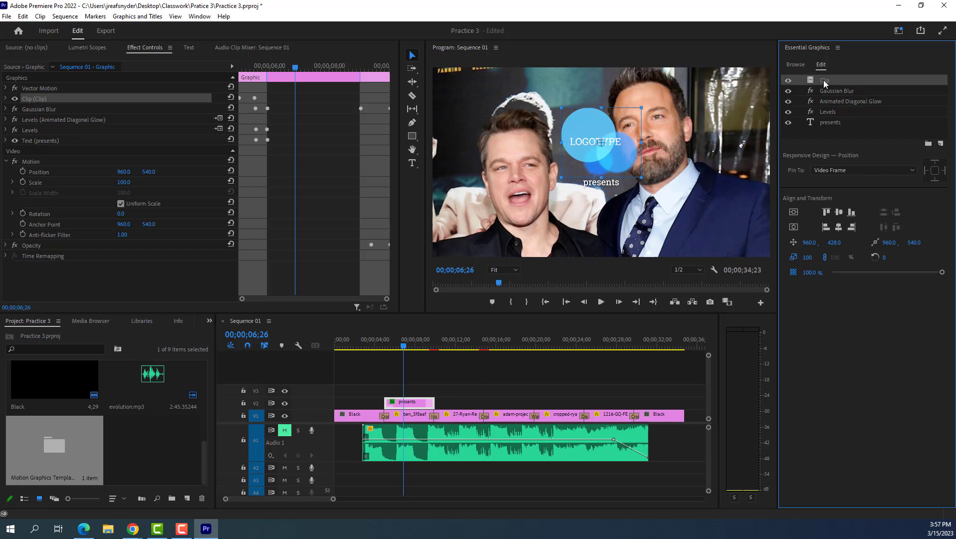
pyautogui.click(828, 123)
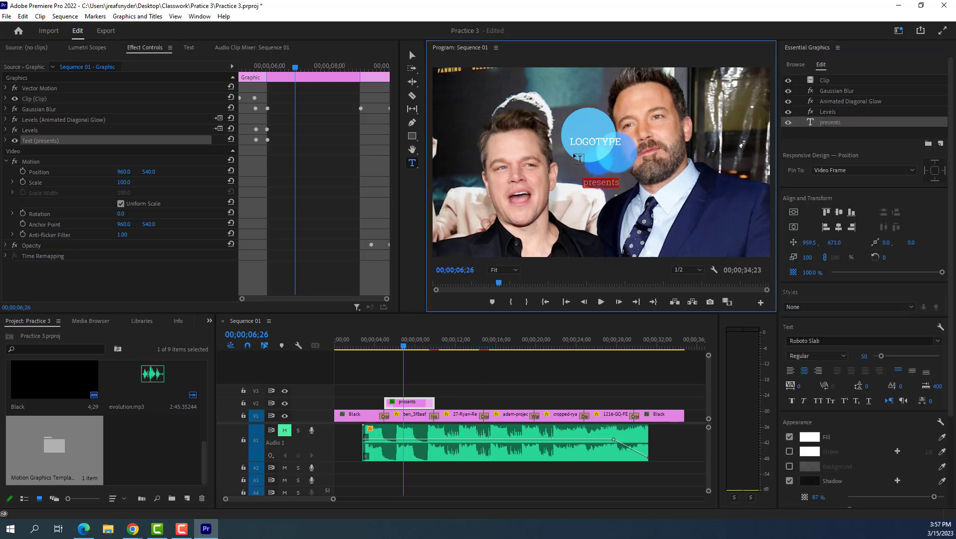
pyautogui.click(596, 142)
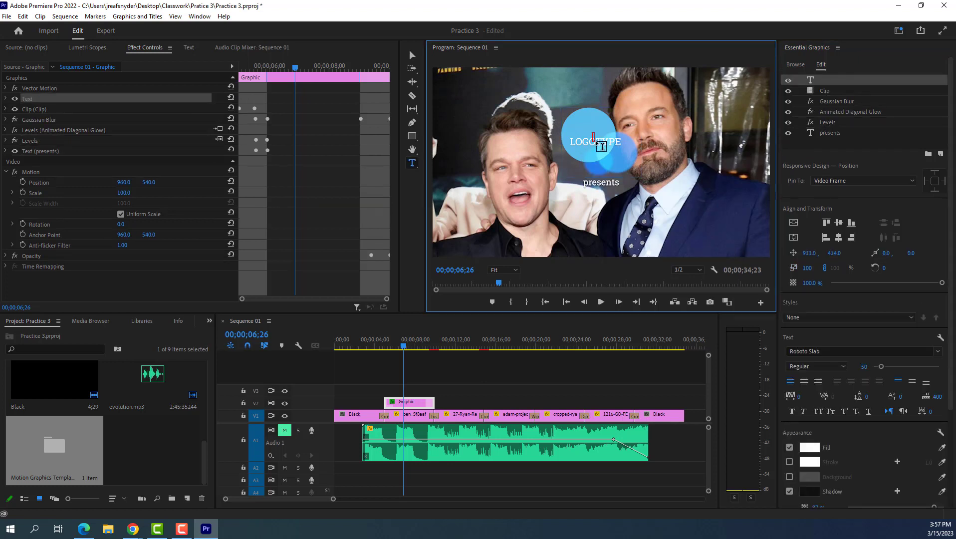
pyautogui.press('Escape')
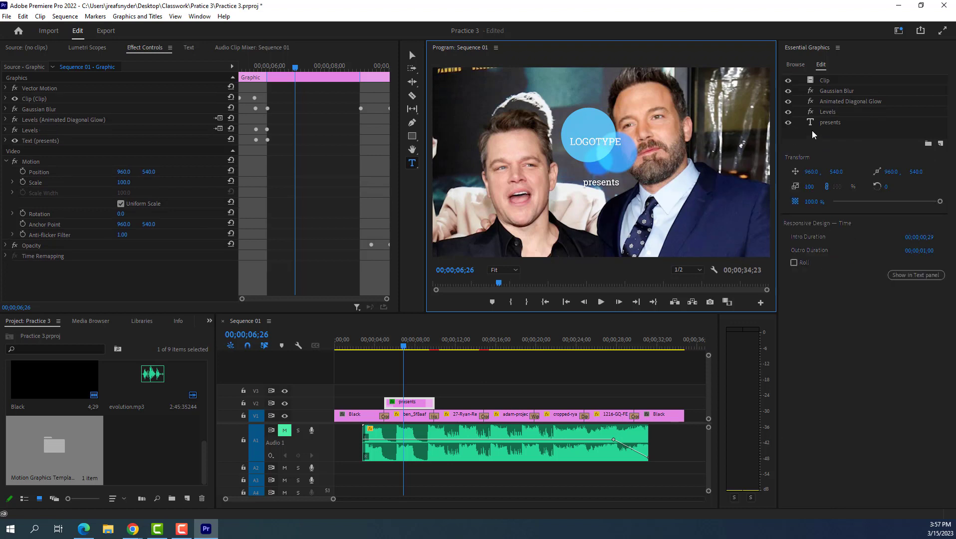
pyautogui.click(818, 82)
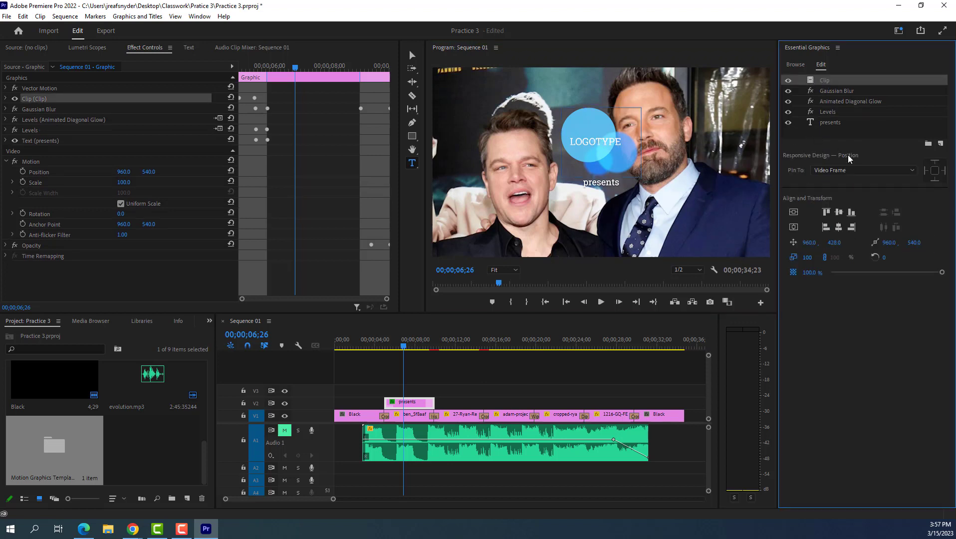
pyautogui.click(422, 404)
# - Delete the presents title and drop the Classic Title template onto V2
pyautogui.press('Delete')
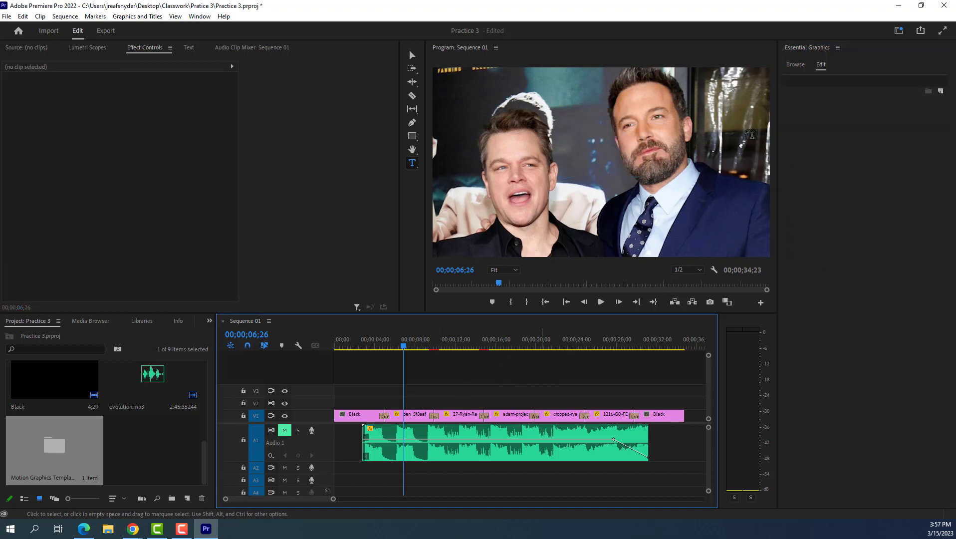
pyautogui.click(795, 64)
pyautogui.scroll(-5, 848, 324)
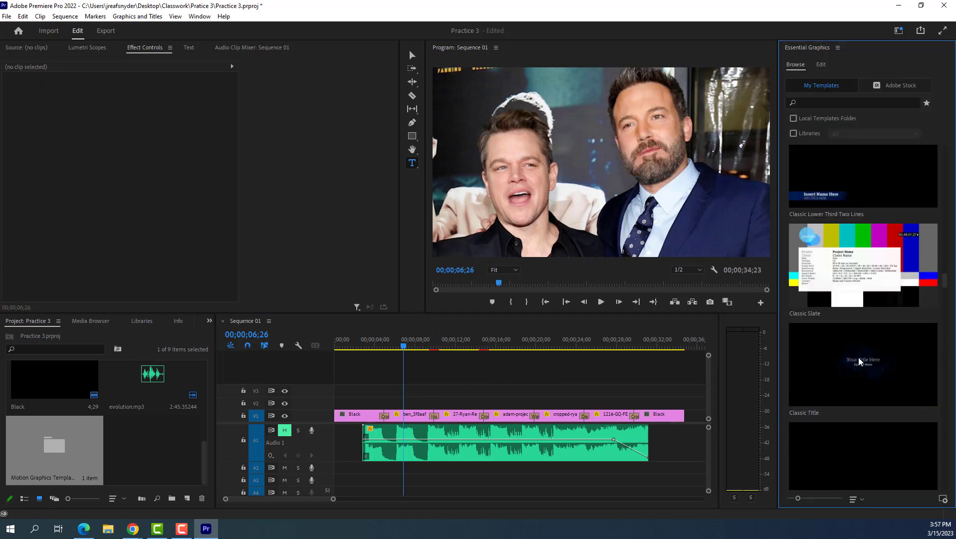
pyautogui.scroll(-2, 859, 361)
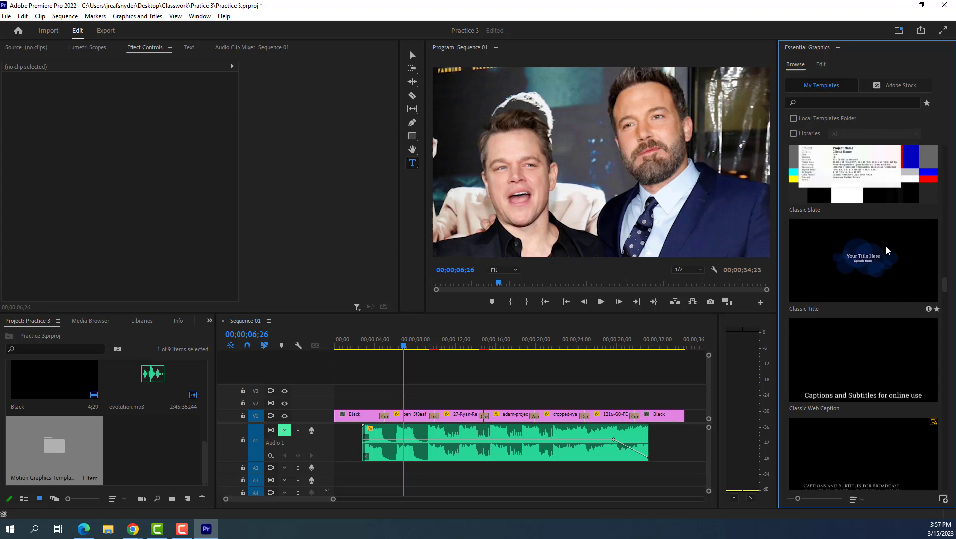
pyautogui.moveTo(886, 247); pyautogui.dragTo(386, 410)
# - Play back from before the title to preview Your Title Here and Episode Name
pyautogui.moveTo(419, 342); pyautogui.dragTo(371, 343)
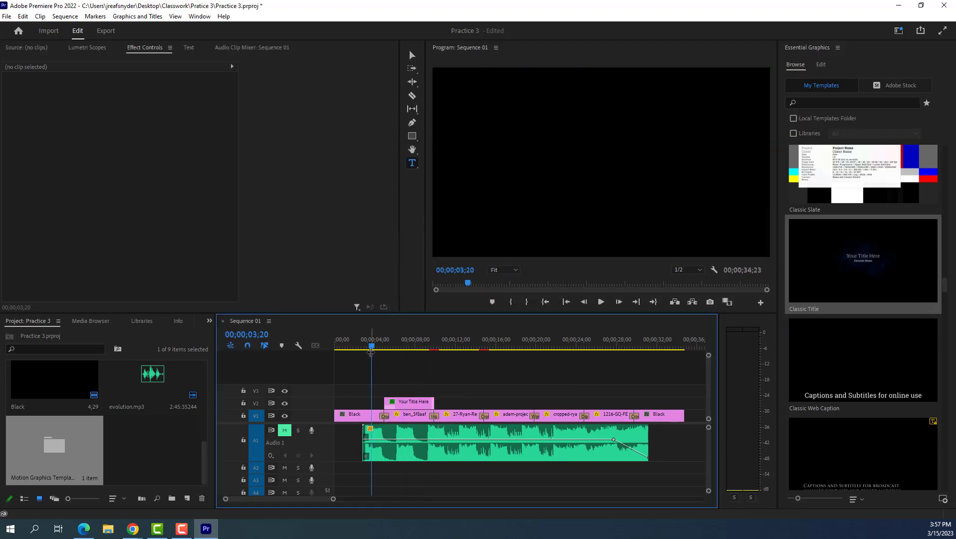
pyautogui.click(600, 303)
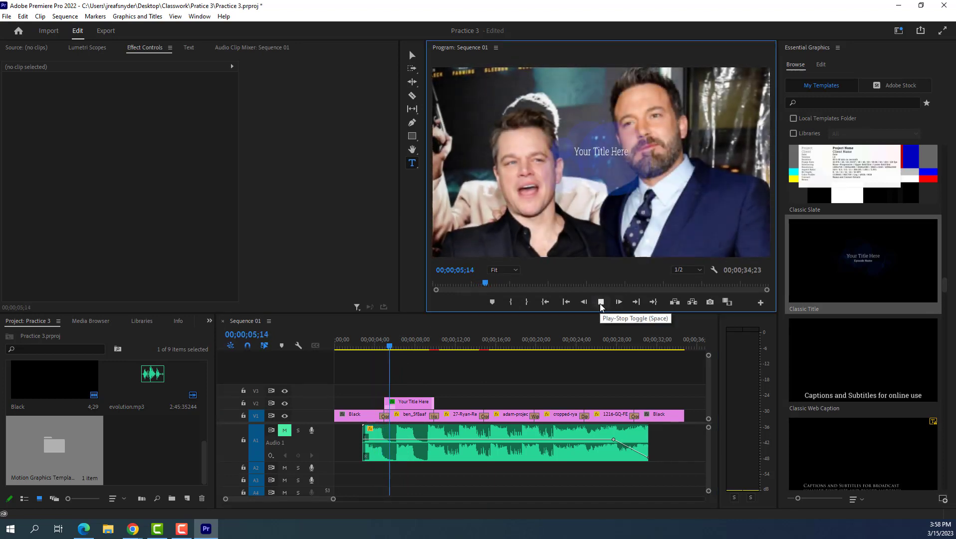
pyautogui.click(600, 302)
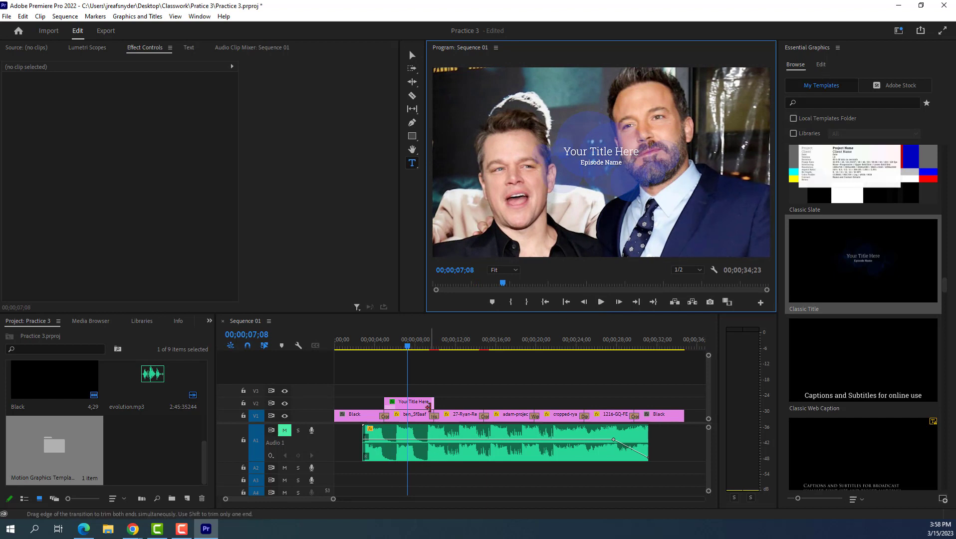
# - Replace the 'Your Title Here' text layer with the person's full name
pyautogui.click(820, 65)
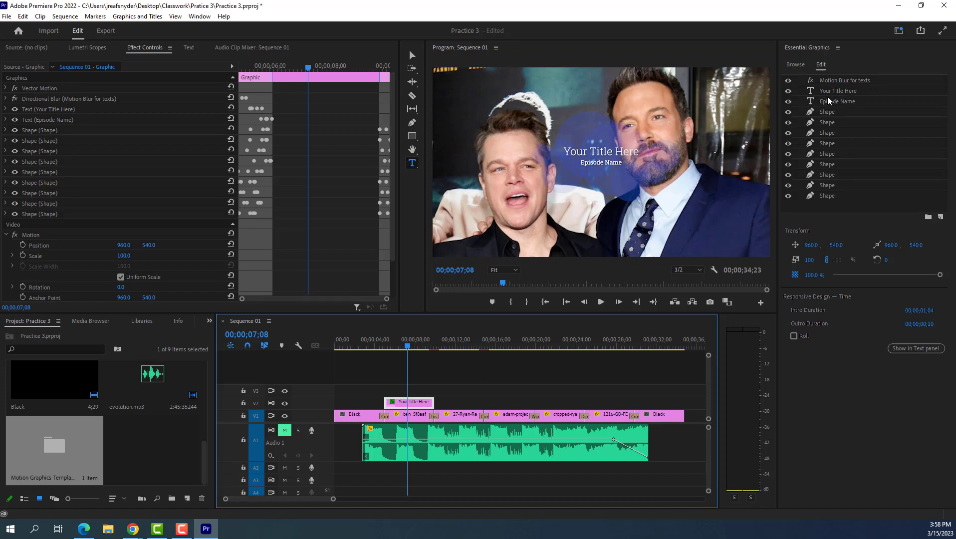
pyautogui.click(817, 93)
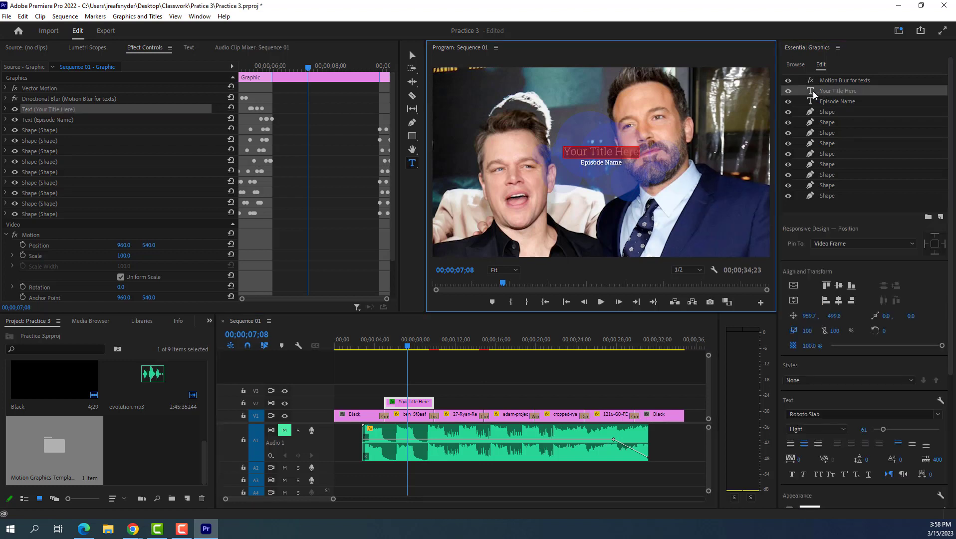
pyautogui.write('Sex')
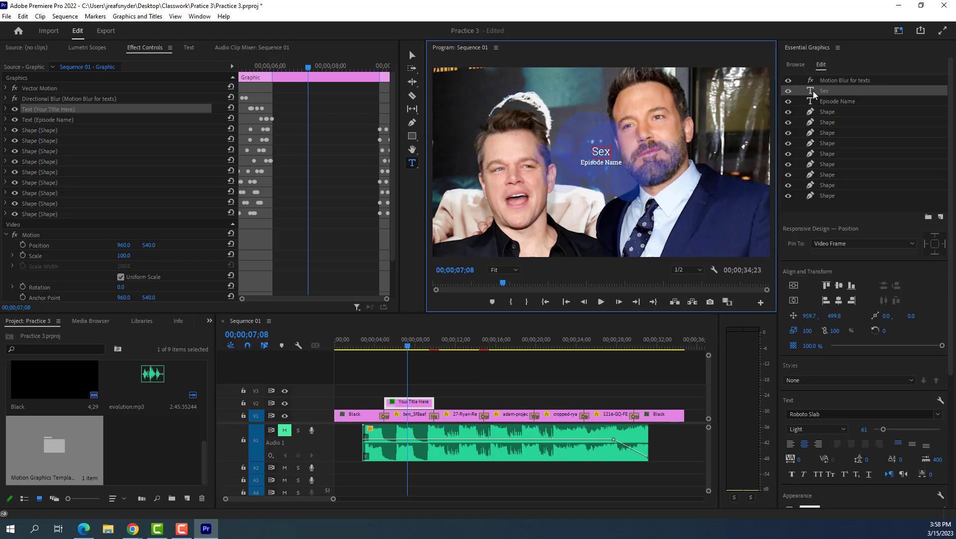
pyautogui.press('BackSpace')
pyautogui.click(106, 530)
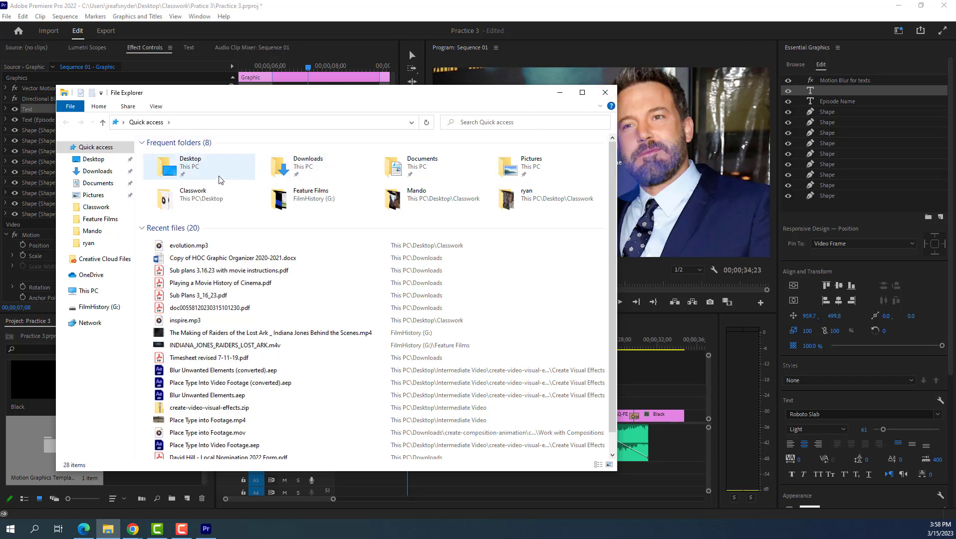
pyautogui.click(605, 92)
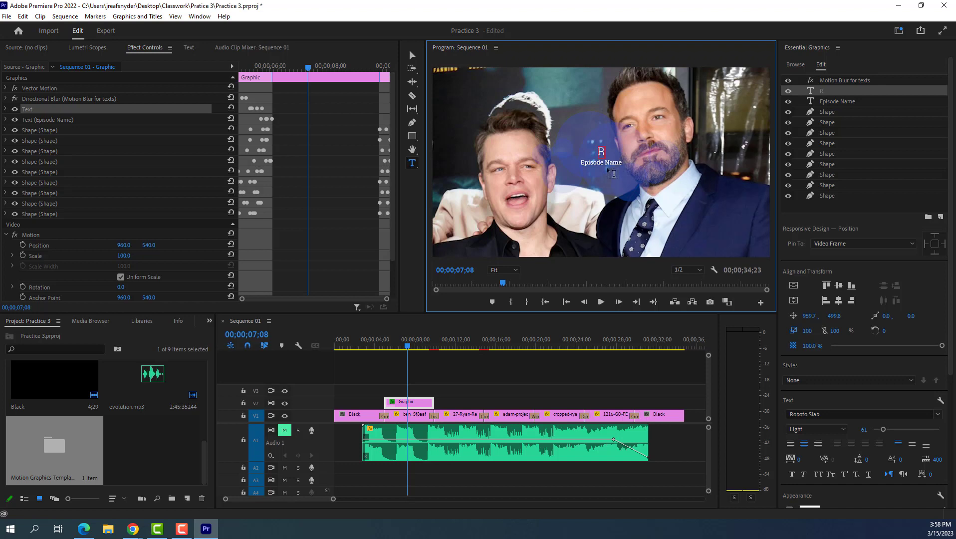
pyautogui.write('yan')
pyautogui.hotkey('alt', 'Tab')
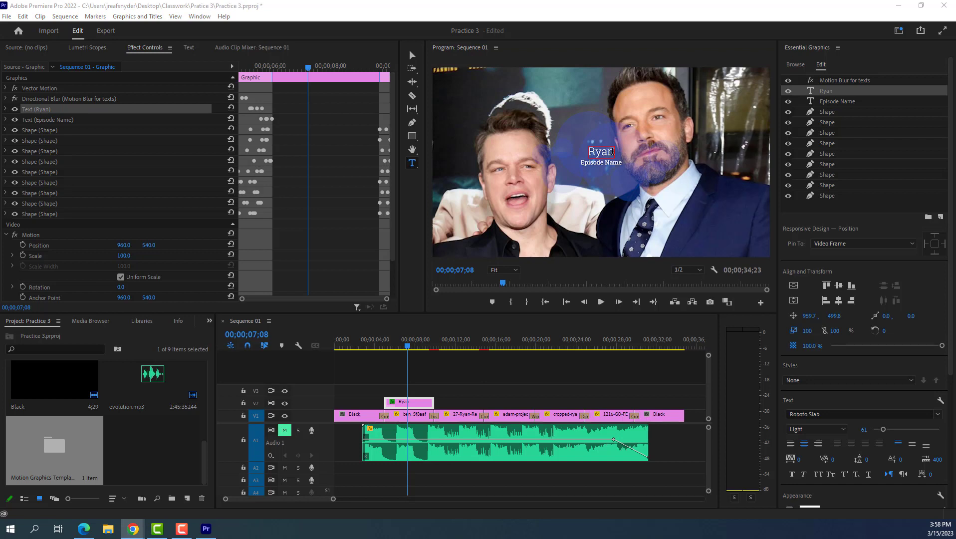
pyautogui.click(613, 151)
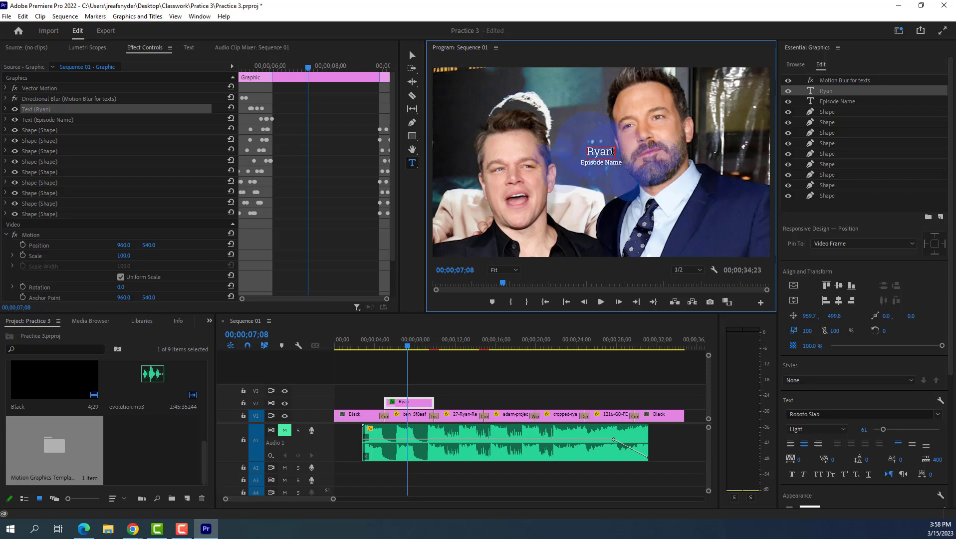
pyautogui.write('Reynolds')
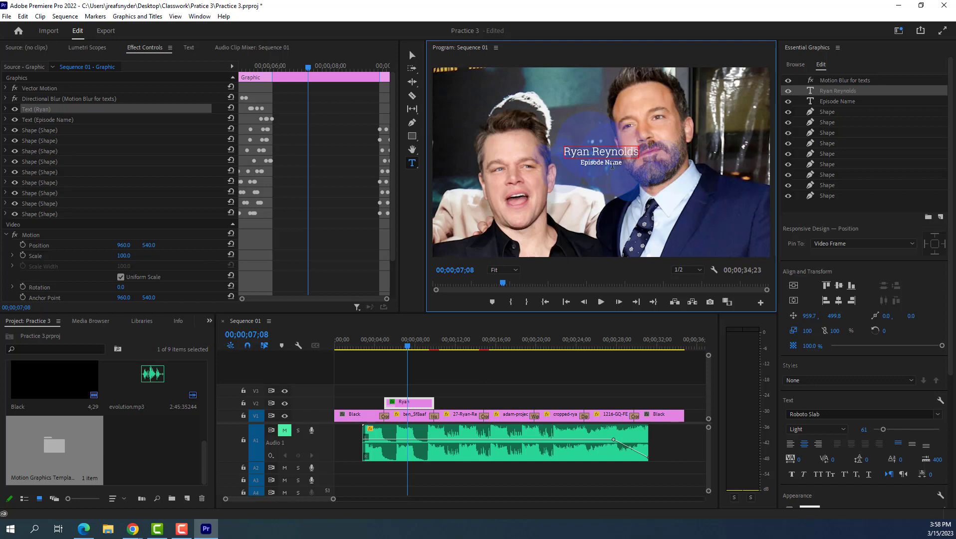
# - Replace Episode Name with 'Sexiest Man Alive' and scrub back to replay the title
pyautogui.click(612, 164)
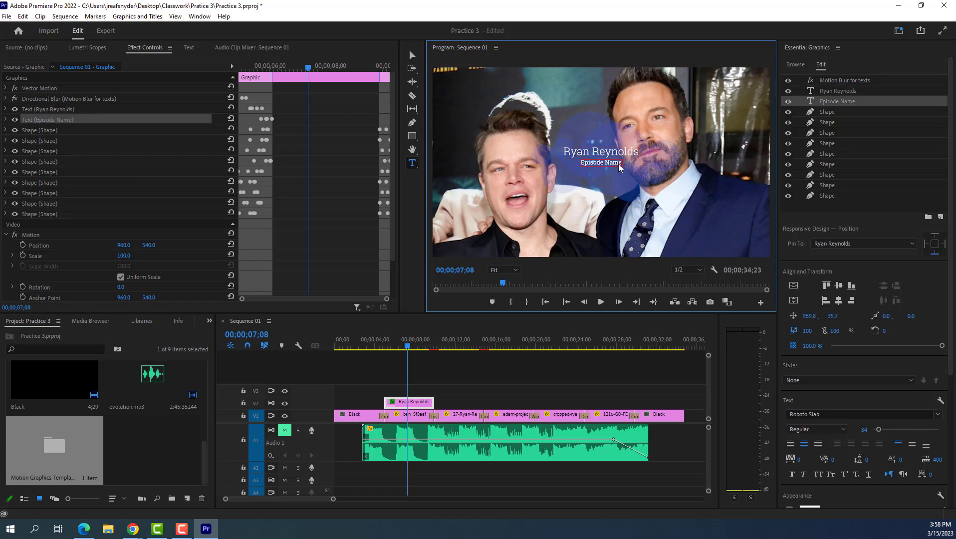
pyautogui.moveTo(618, 167); pyautogui.dragTo(575, 169)
pyautogui.write('Sexiest Man Alive')
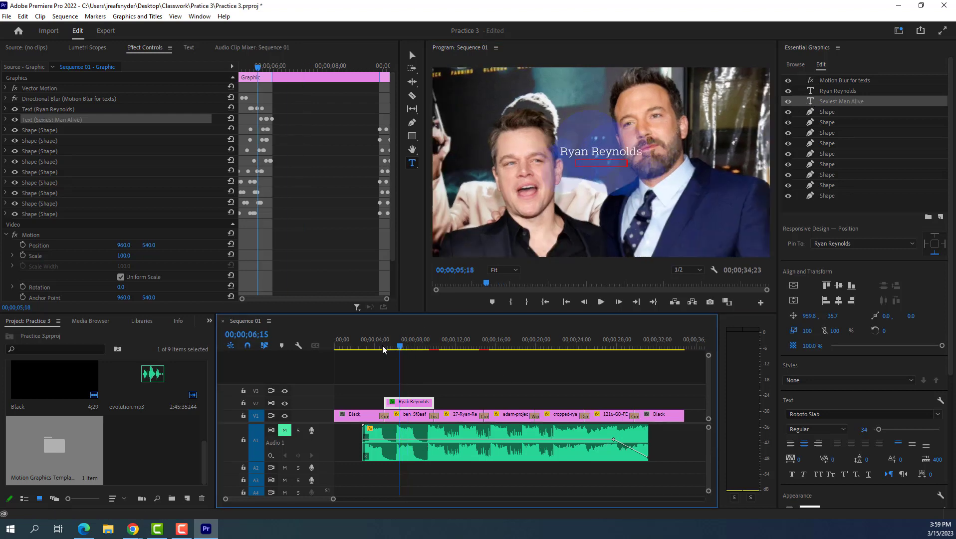
pyautogui.moveTo(410, 345)
pyautogui.mouseDown()
pyautogui.moveTo(373, 347)
pyautogui.moveTo(444, 353)
pyautogui.moveTo(410, 350)
pyautogui.mouseUp()
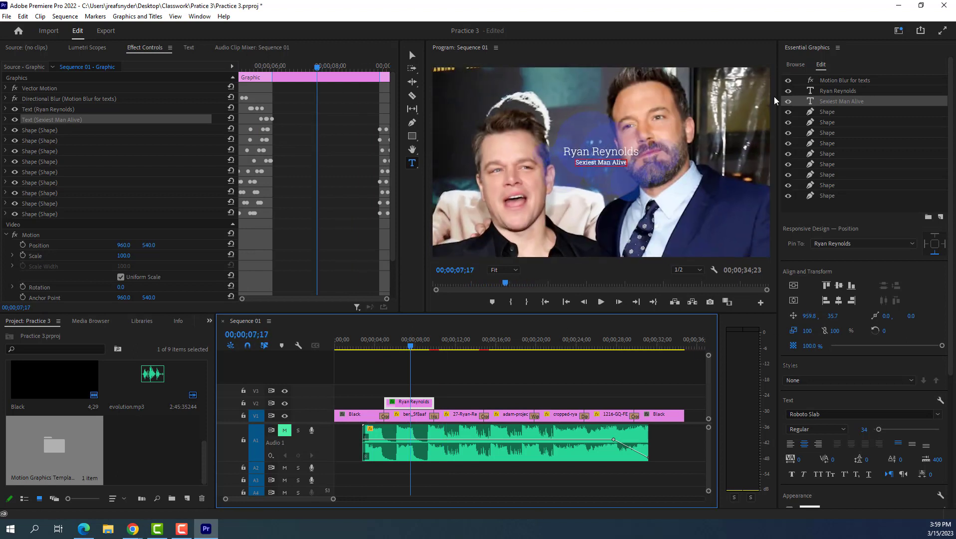
# - Scroll through My Templates in the Browse tab, then activate the timeline and open the File menu
pyautogui.click(790, 66)
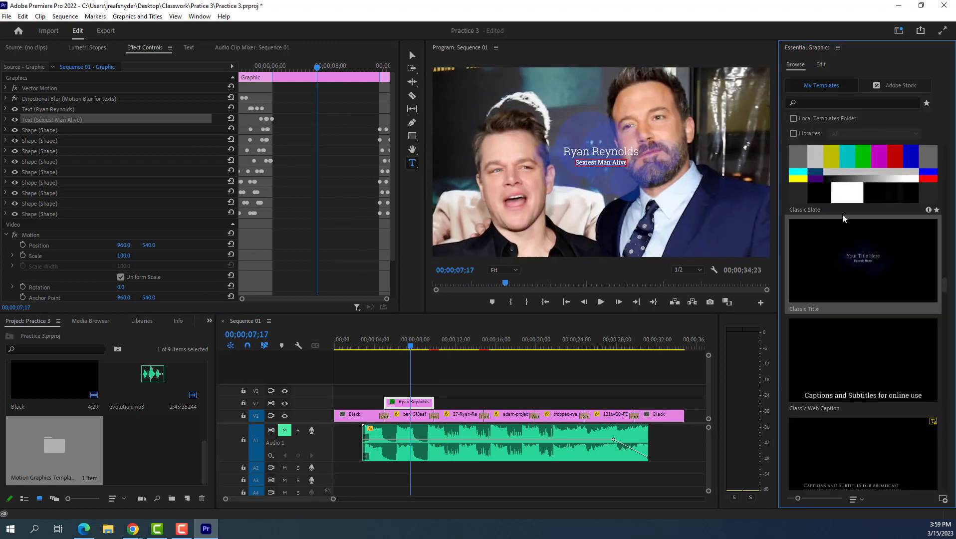
pyautogui.scroll(-5, 873, 359)
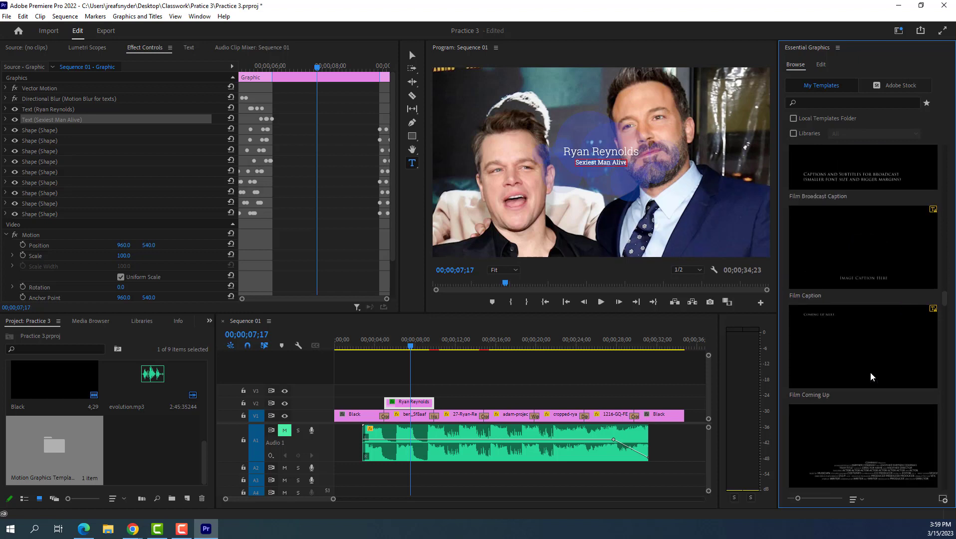
pyautogui.scroll(-4, 871, 377)
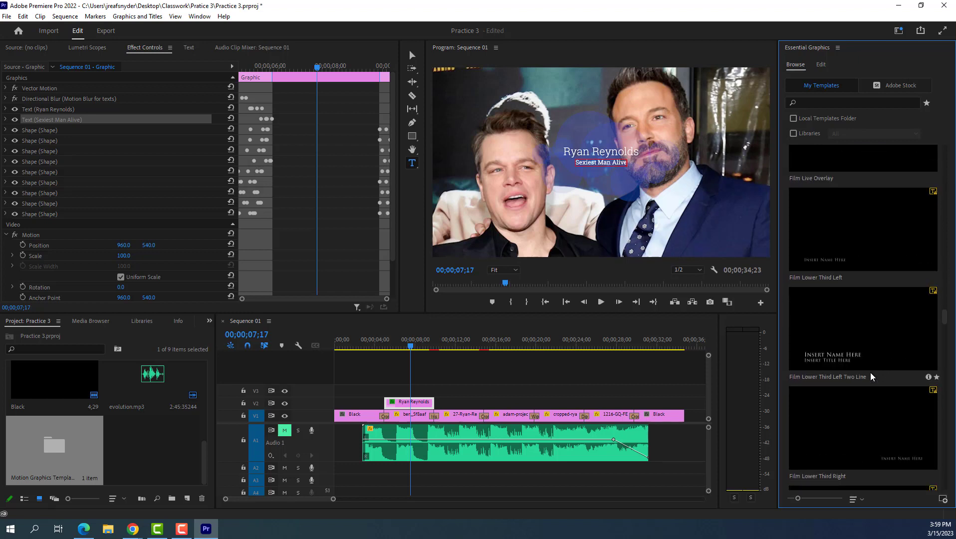
pyautogui.scroll(10, 865, 375)
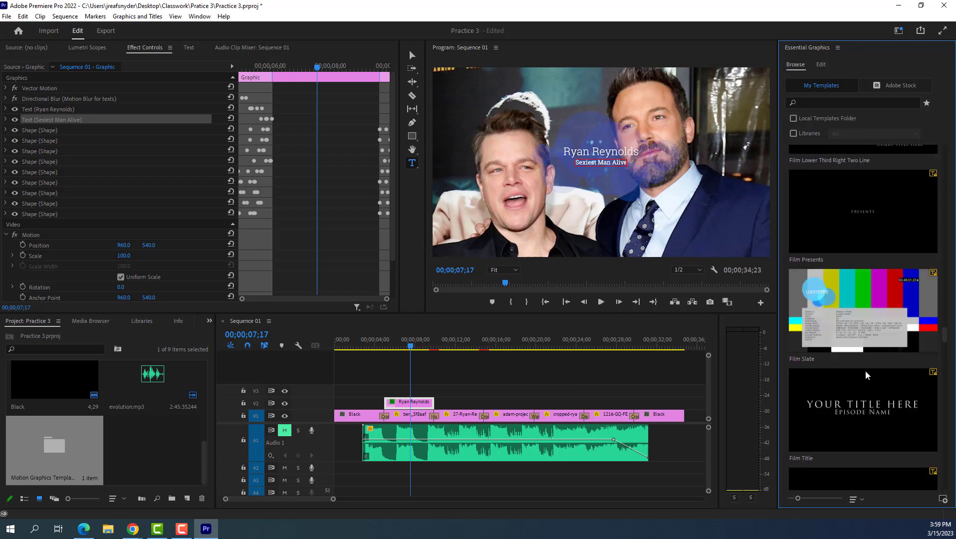
pyautogui.scroll(10, 865, 375)
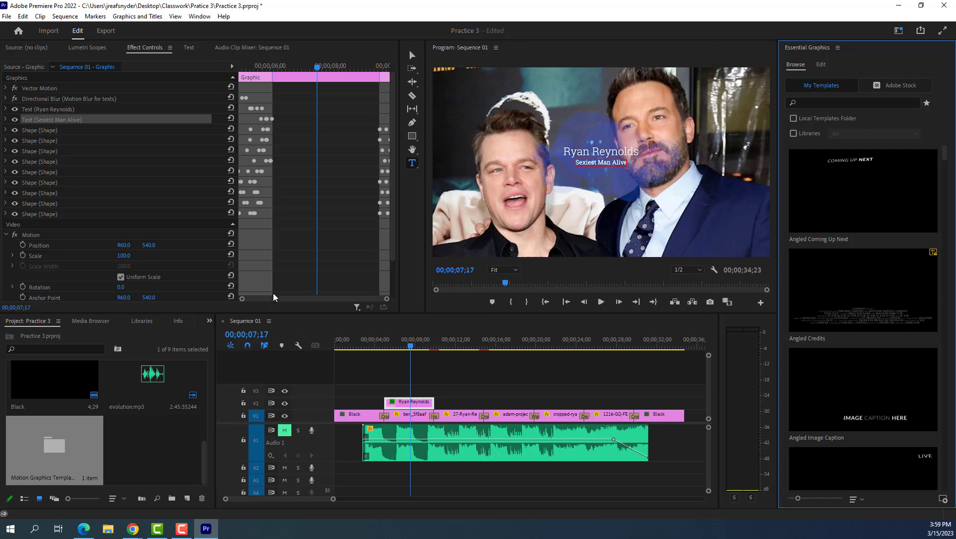
pyautogui.click(359, 333)
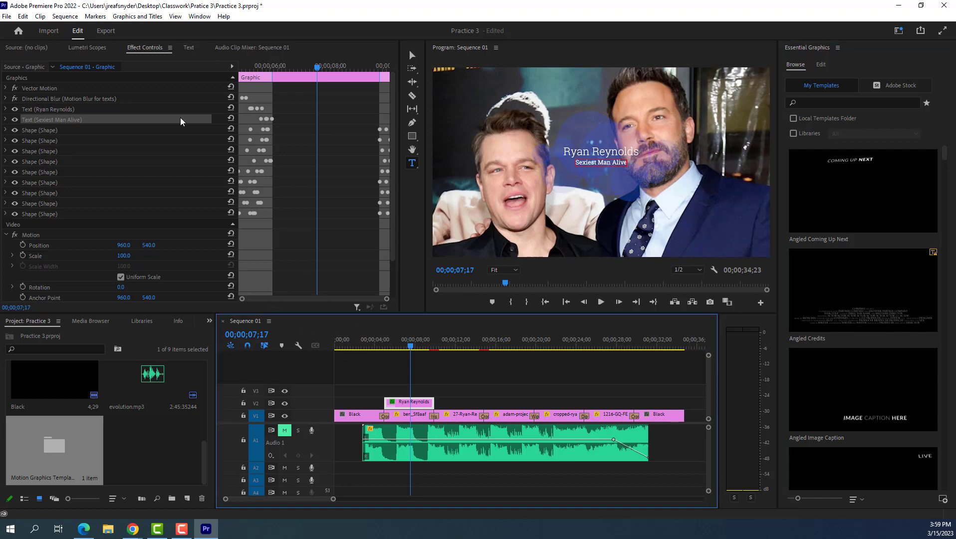
pyautogui.click(6, 16)
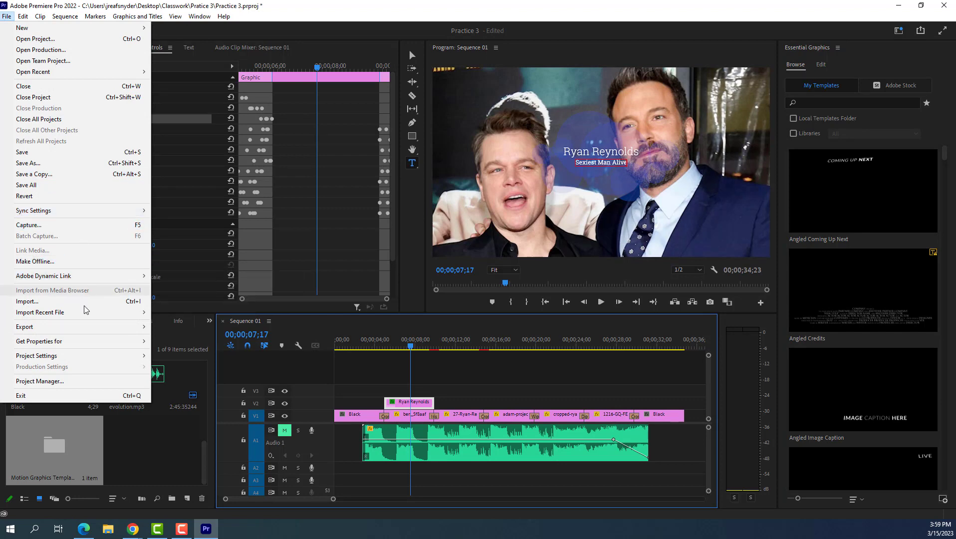
# - Open File > Export > Media and rename the output to practice 3
pyautogui.moveTo(90, 332)
pyautogui.click(179, 327)
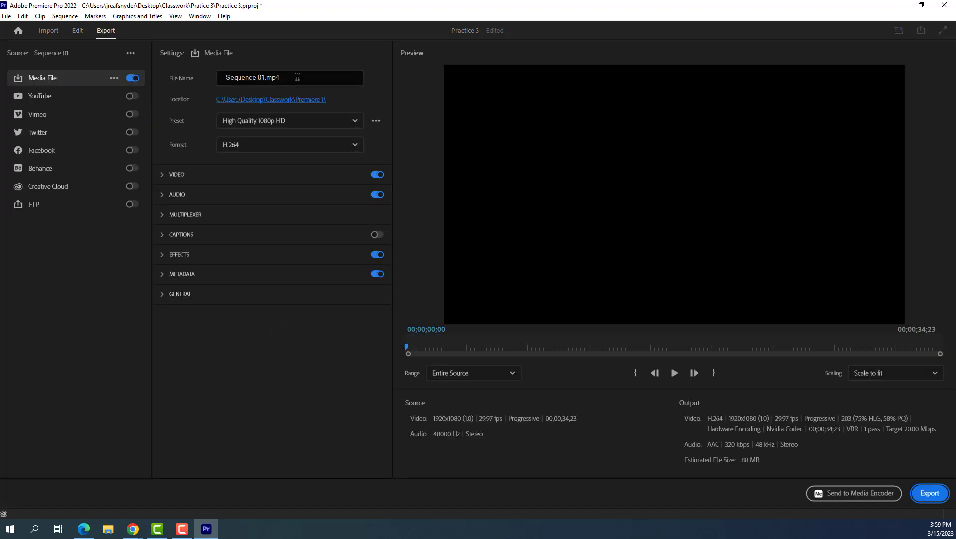
pyautogui.click(295, 77)
pyautogui.write('practice 3')
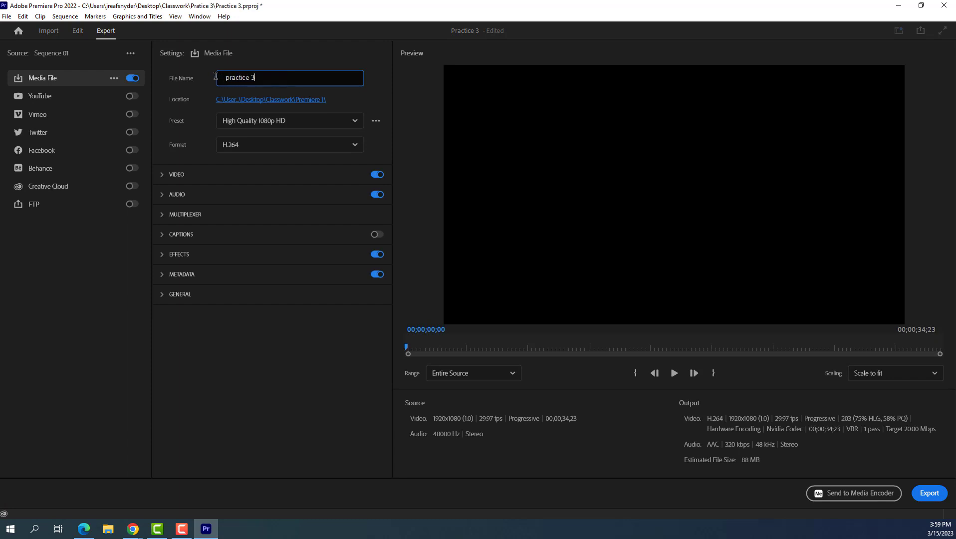
# - Set the export location to the Pratice 3 folder inside Classwork
pyautogui.click(301, 99)
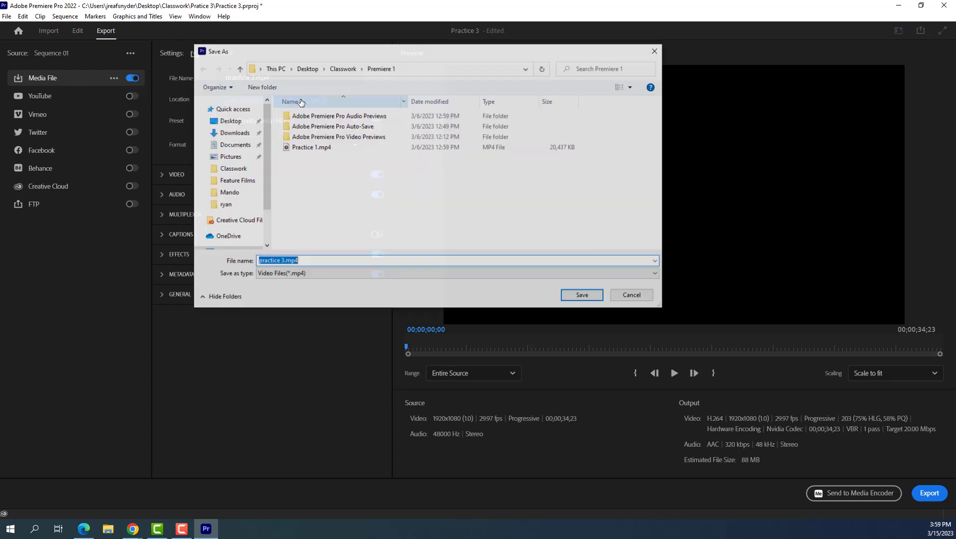
pyautogui.click(343, 68)
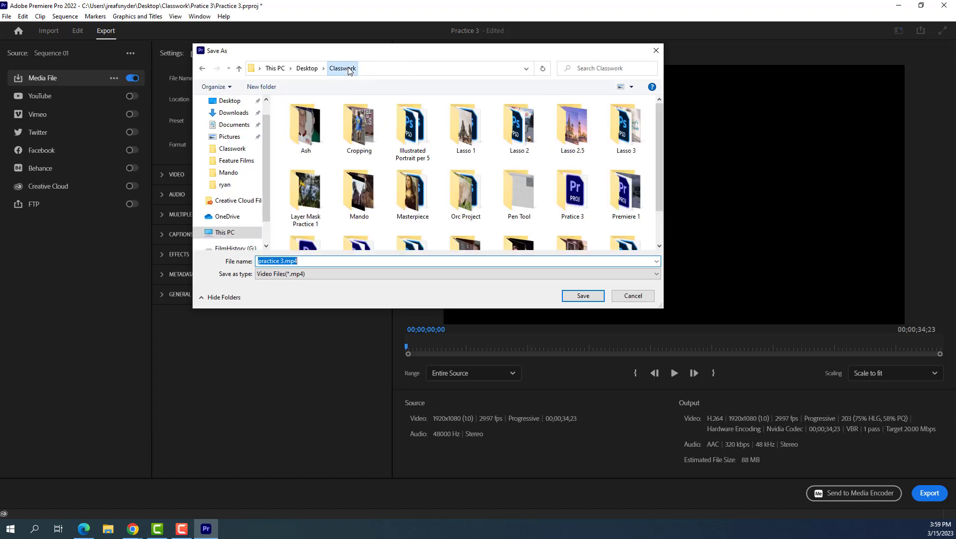
pyautogui.doubleClick(575, 200)
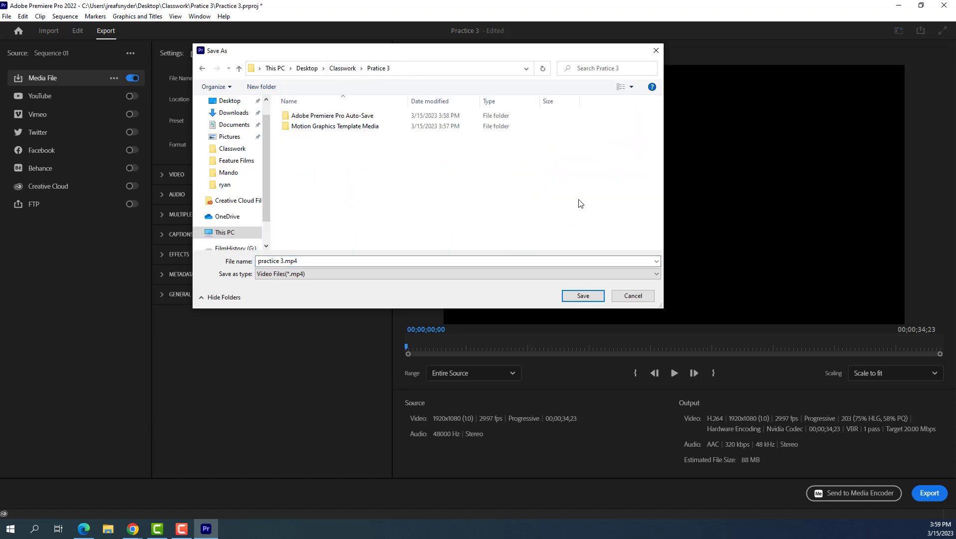
pyautogui.click(563, 295)
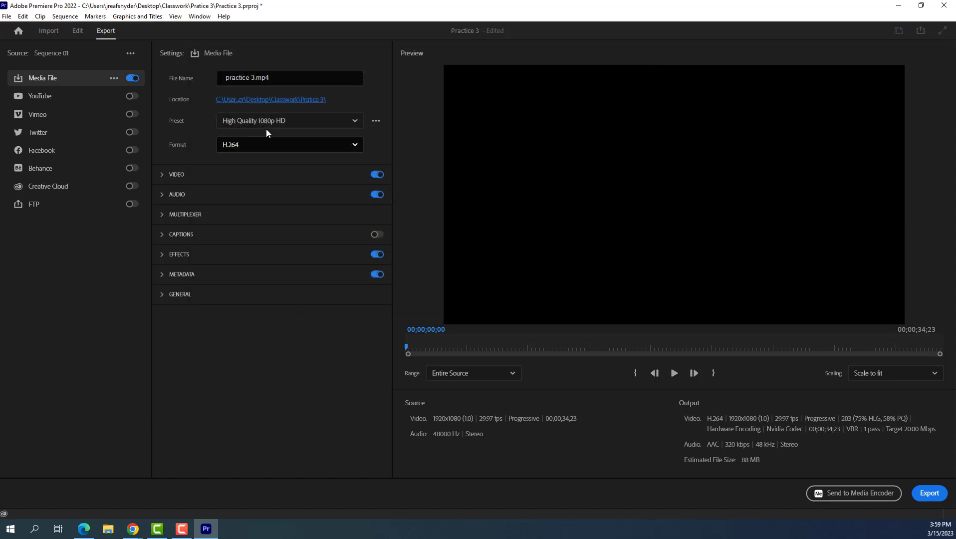
# - Choose the High Quality 720p HD preset and start the export
pyautogui.click(284, 120)
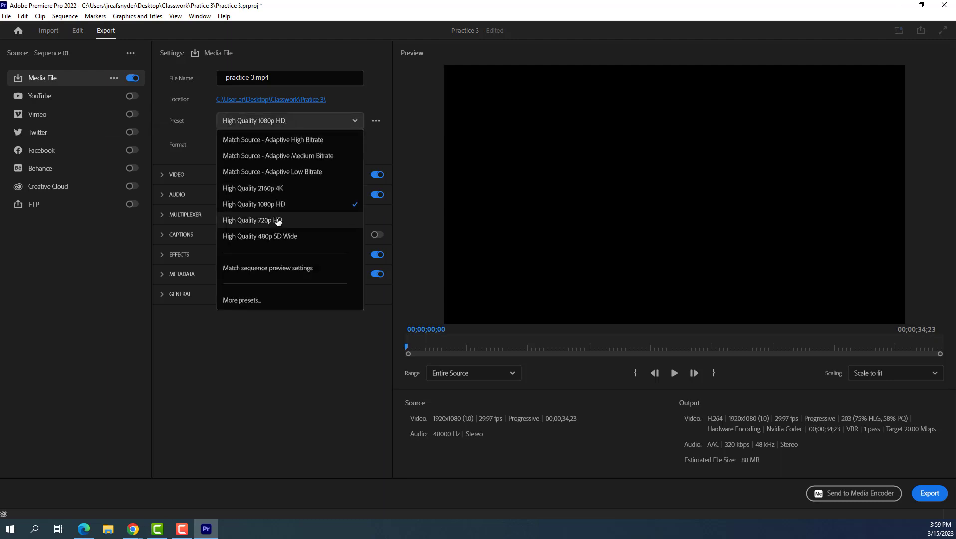
pyautogui.press('Escape')
pyautogui.scroll(-1, 306, 116)
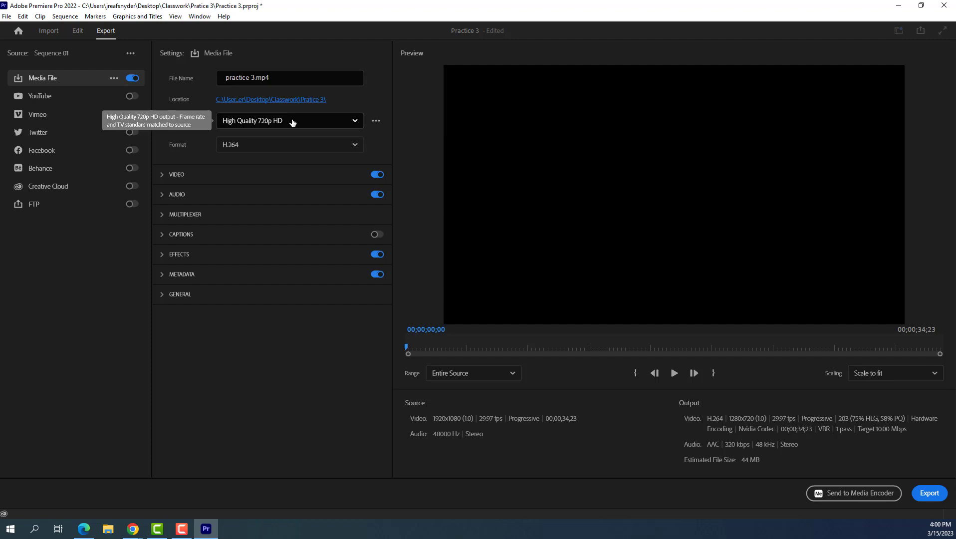
pyautogui.click(930, 493)
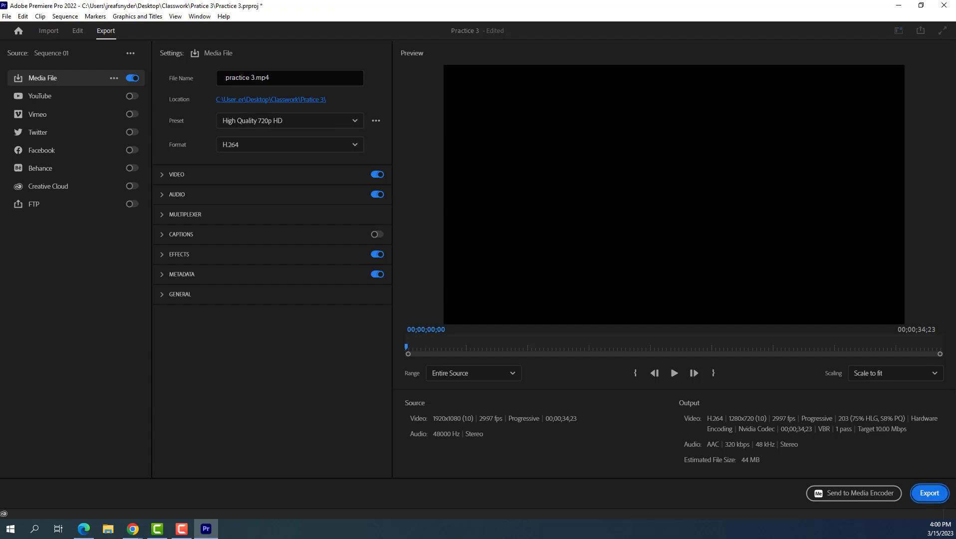